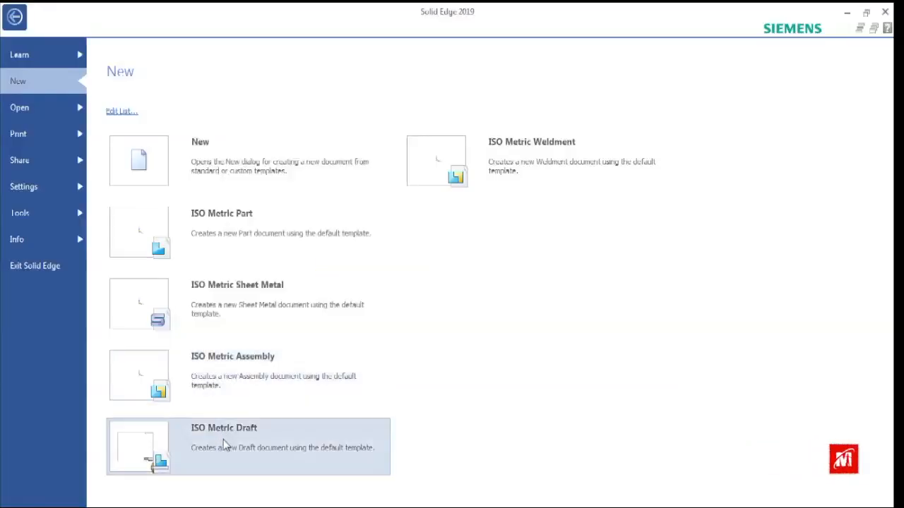
Create a new part document from the ISO Metric Part template
{"action": "mouse_move", "coordinate": [248, 449]}
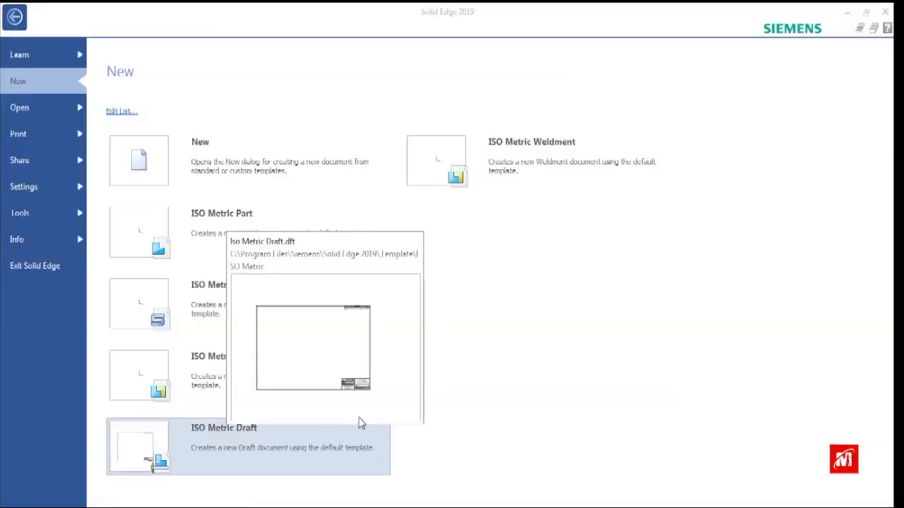
{"action": "mouse_move", "coordinate": [535, 161]}
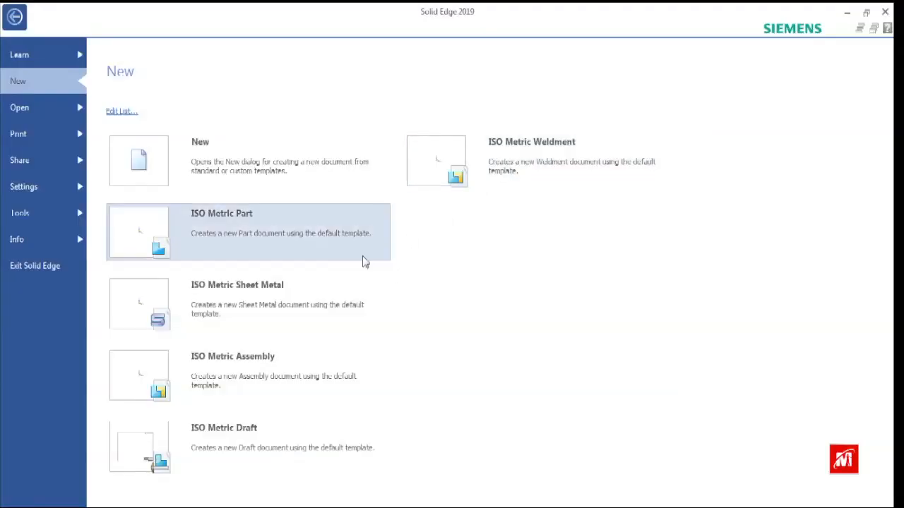
{"action": "mouse_move", "coordinate": [322, 243]}
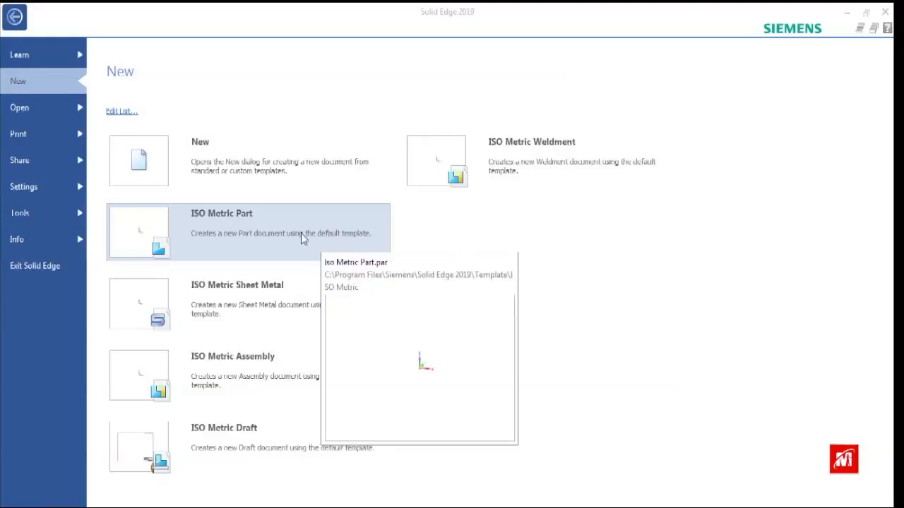
{"action": "left_click", "coordinate": [241, 227]}
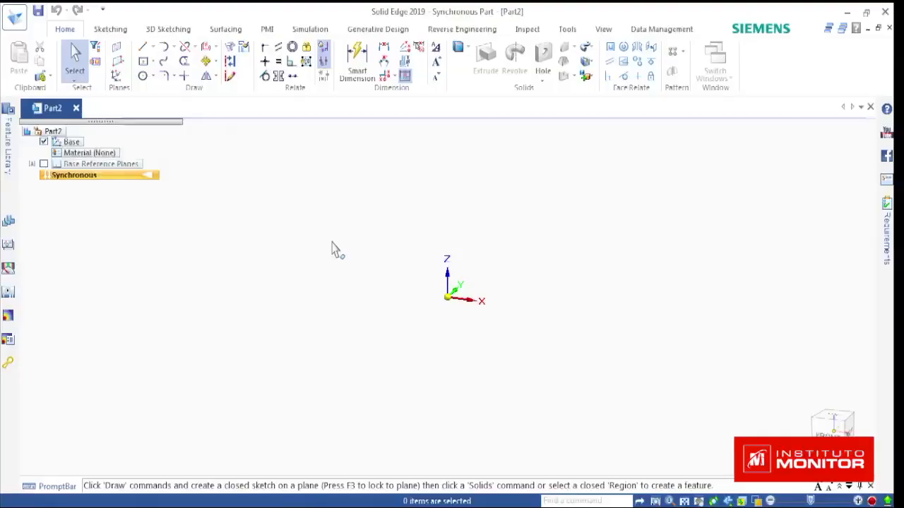
Switch the part from synchronous to ordered modeling and show all three base reference planes
{"action": "left_click", "coordinate": [75, 60]}
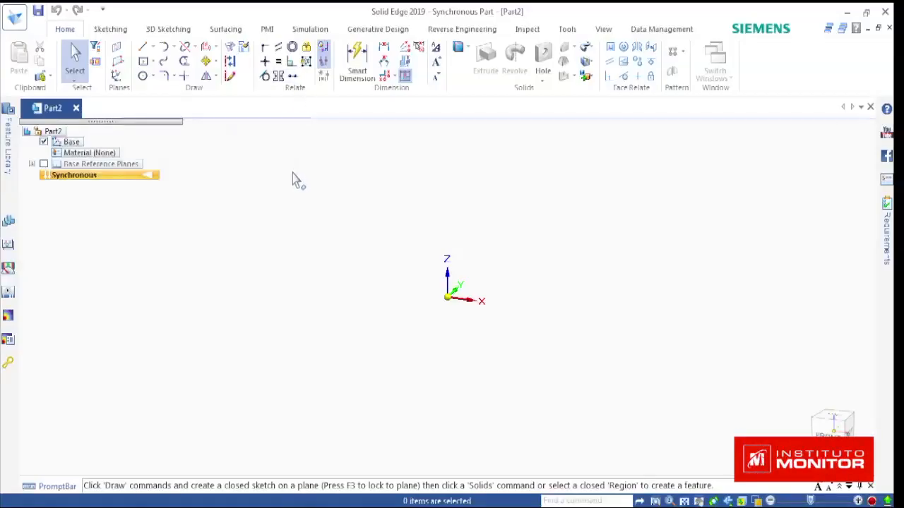
{"action": "right_click", "coordinate": [295, 256]}
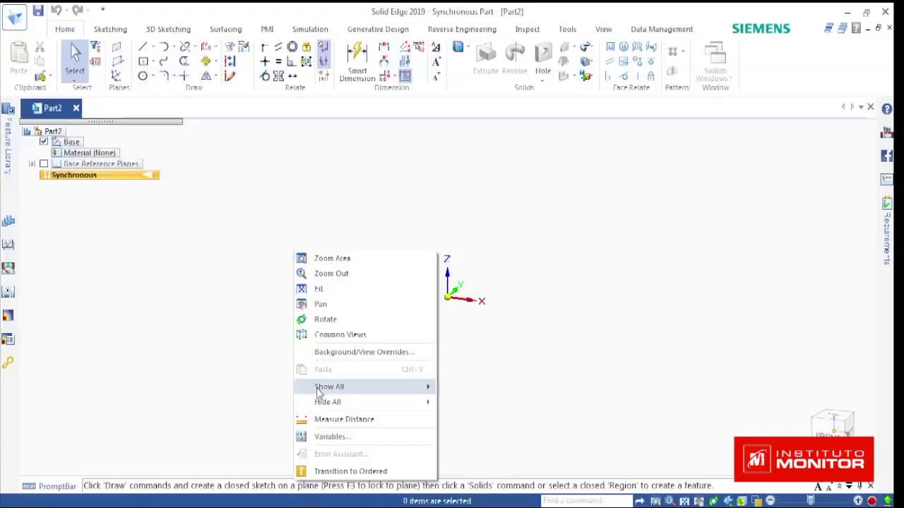
{"action": "left_click", "coordinate": [338, 478]}
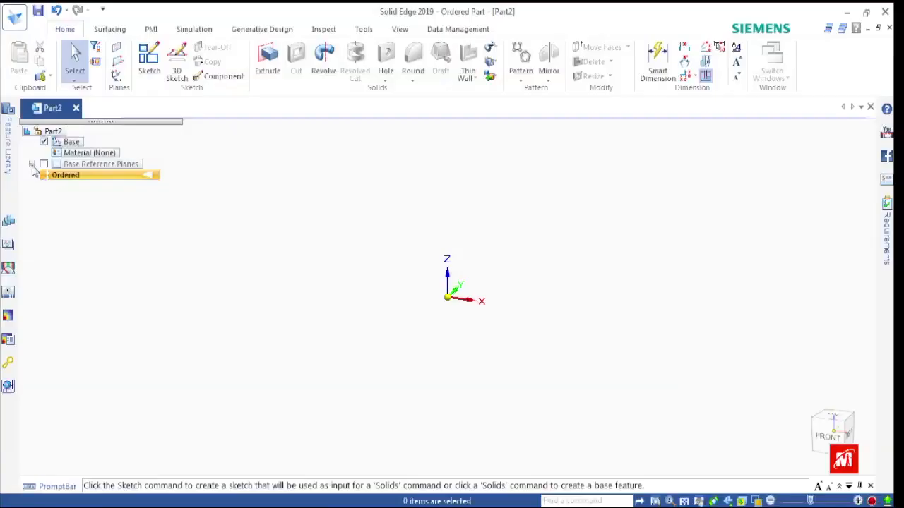
{"action": "left_click", "coordinate": [32, 164]}
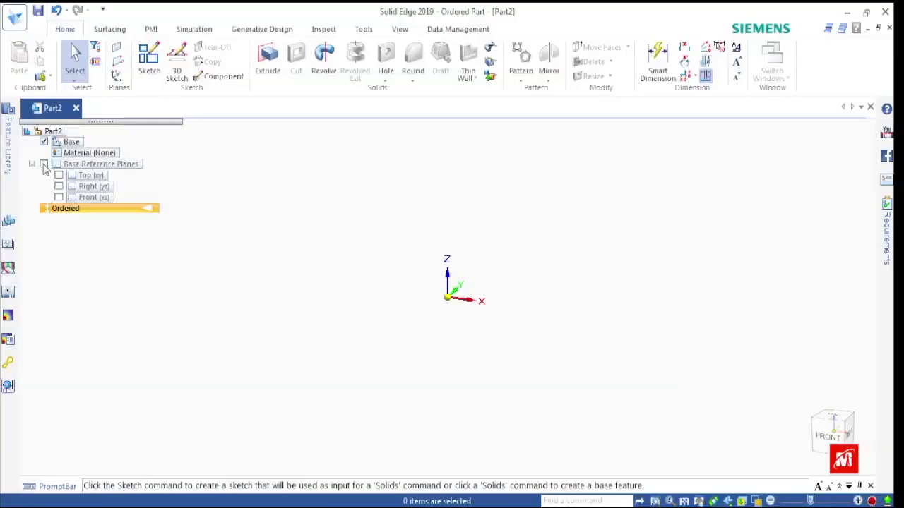
{"action": "left_click", "coordinate": [43, 164]}
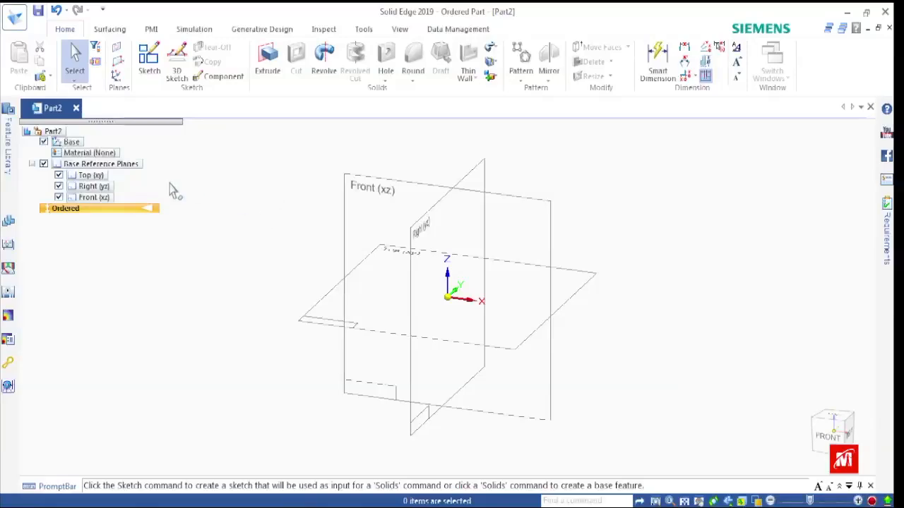
Save the part as "meu primeiro arquivo" in the Área de Trabalho folder, keeping the Part documents (*.par) type
{"action": "left_click", "coordinate": [13, 20]}
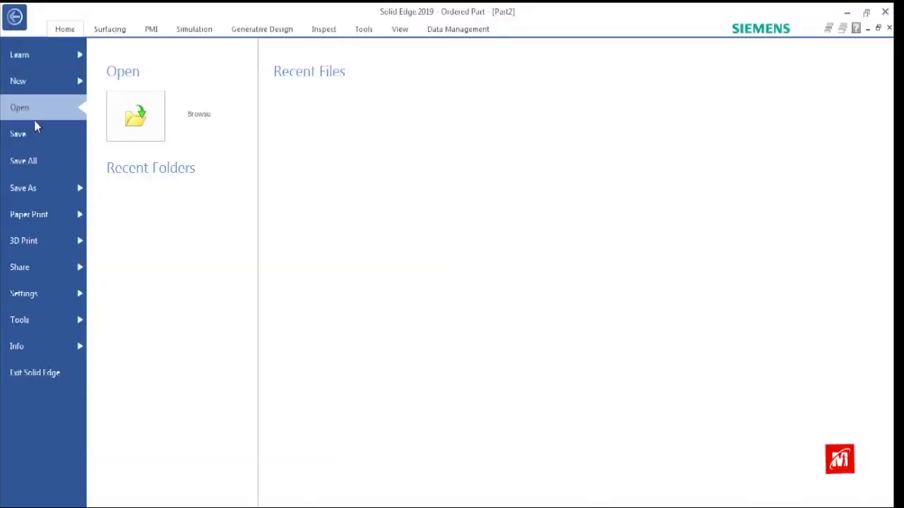
{"action": "left_click", "coordinate": [29, 187]}
{"action": "left_click", "coordinate": [207, 105]}
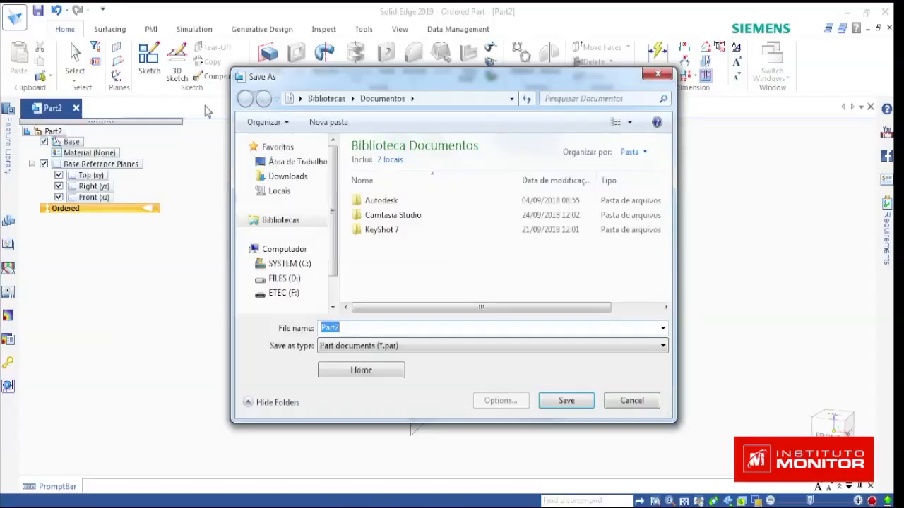
{"action": "key", "text": "BackSpace"}
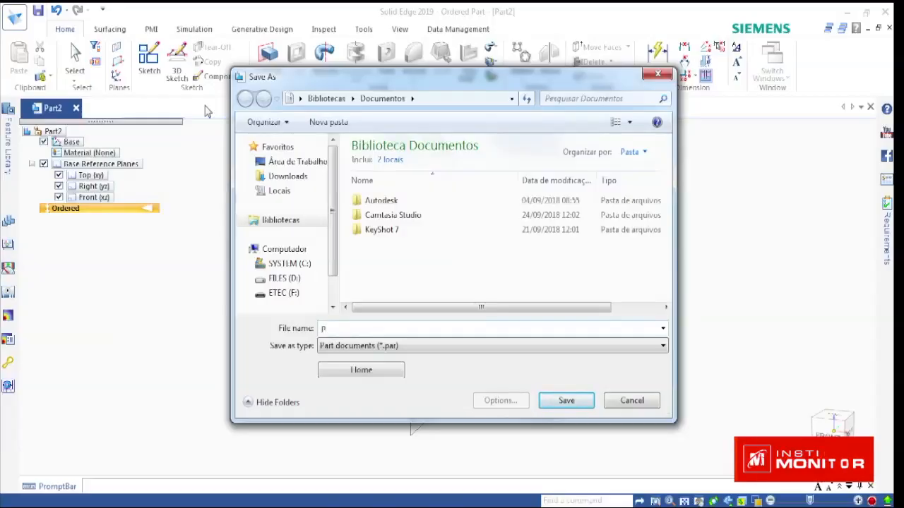
{"action": "type", "text": "meu "}
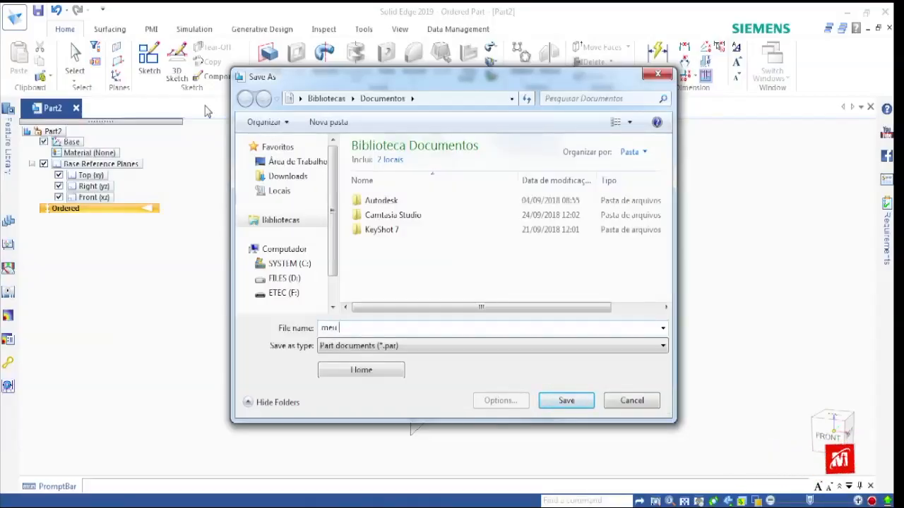
{"action": "type", "text": "primeiro arquivo"}
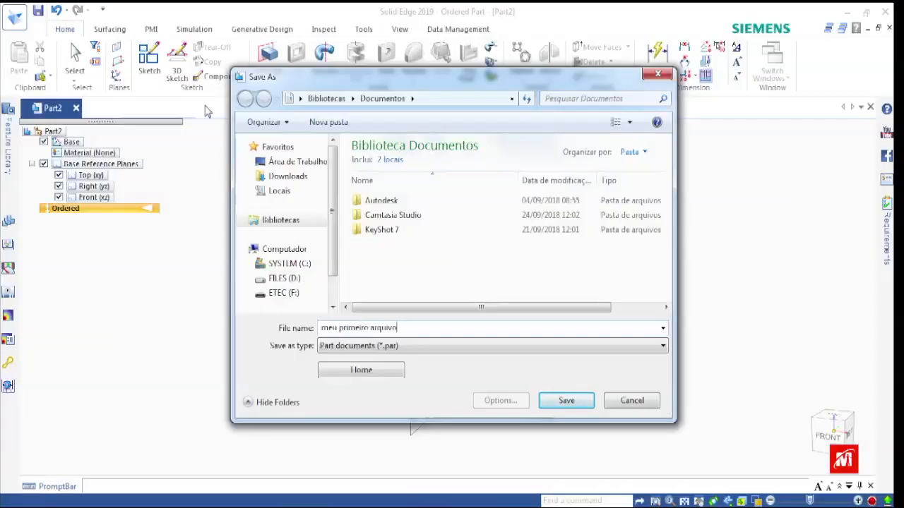
{"action": "left_click", "coordinate": [285, 161]}
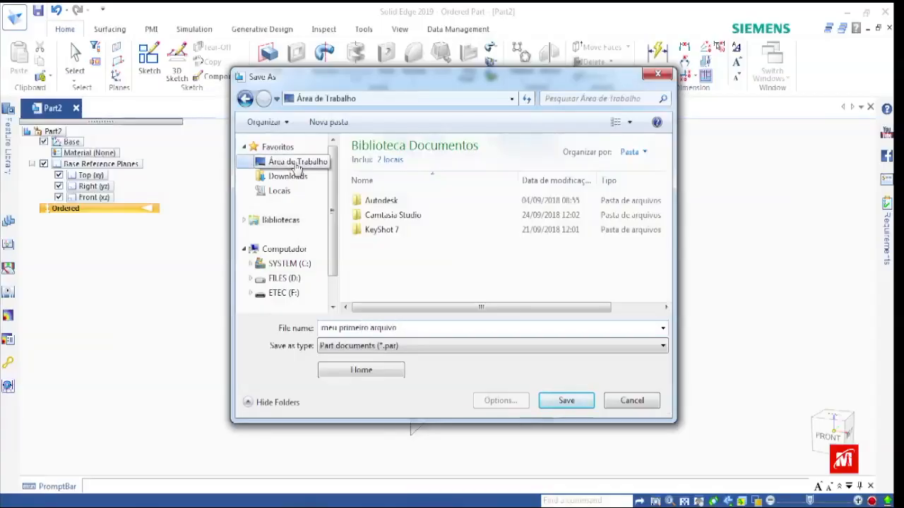
{"action": "left_click", "coordinate": [567, 400]}
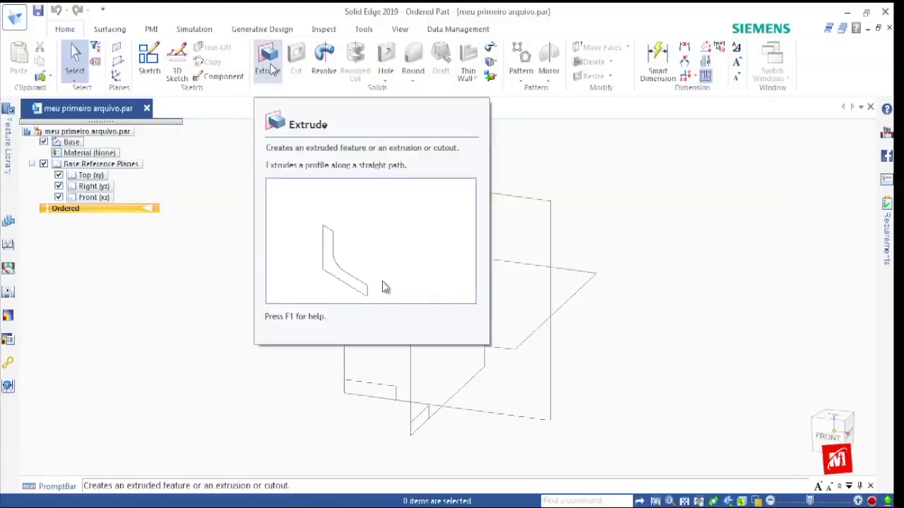
Start an Extrude on the Top (xy) plane and sketch a center rectangle about 108 by 50 mm on the origin
{"action": "left_click", "coordinate": [271, 65]}
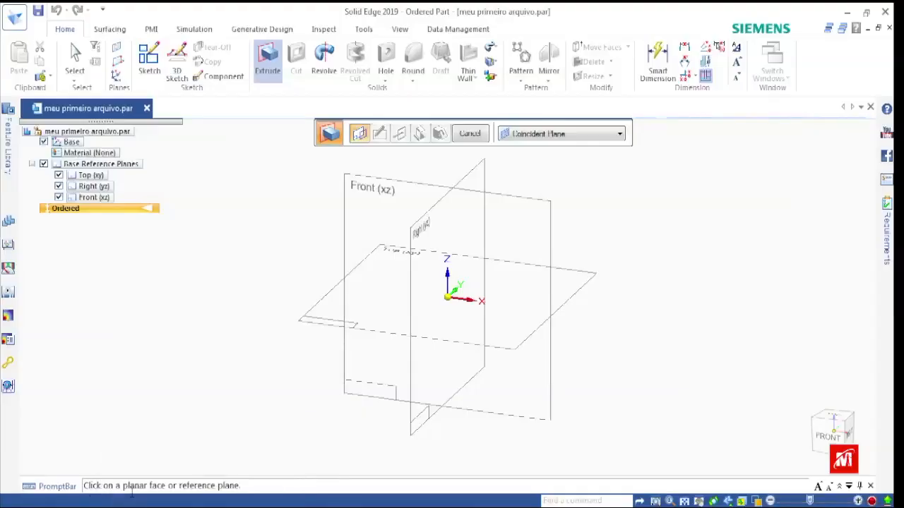
{"action": "left_click", "coordinate": [325, 302]}
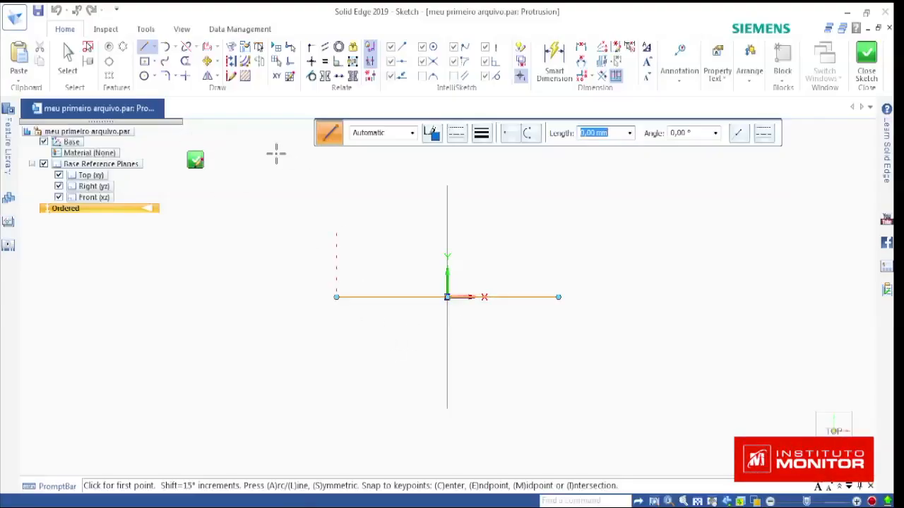
{"action": "left_click", "coordinate": [156, 64]}
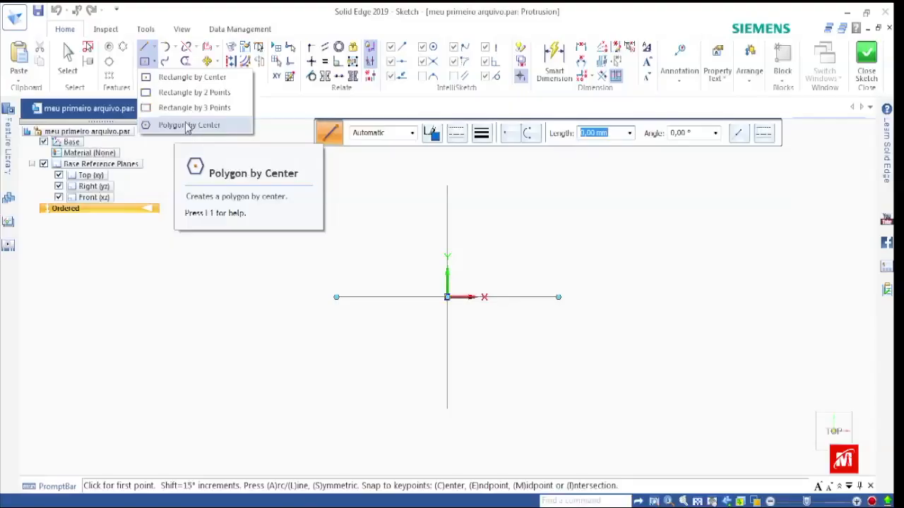
{"action": "left_click", "coordinate": [183, 77]}
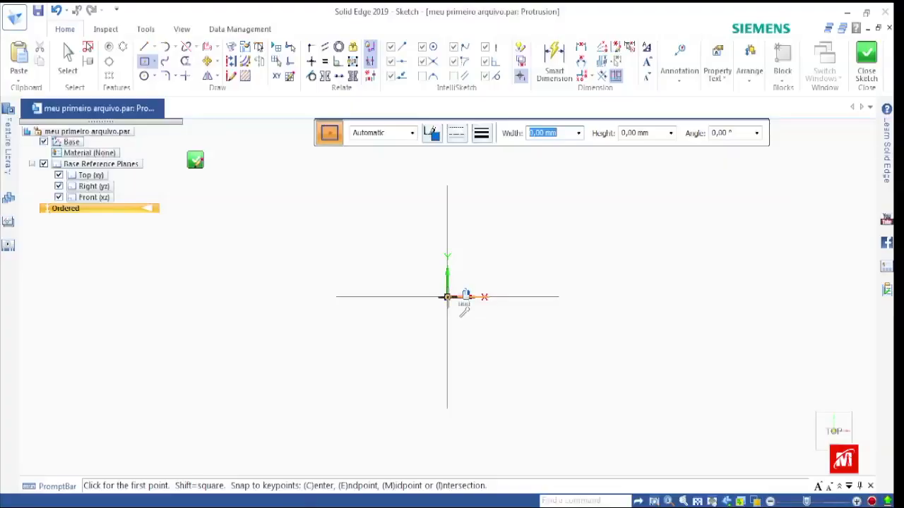
{"action": "left_click", "coordinate": [447, 297]}
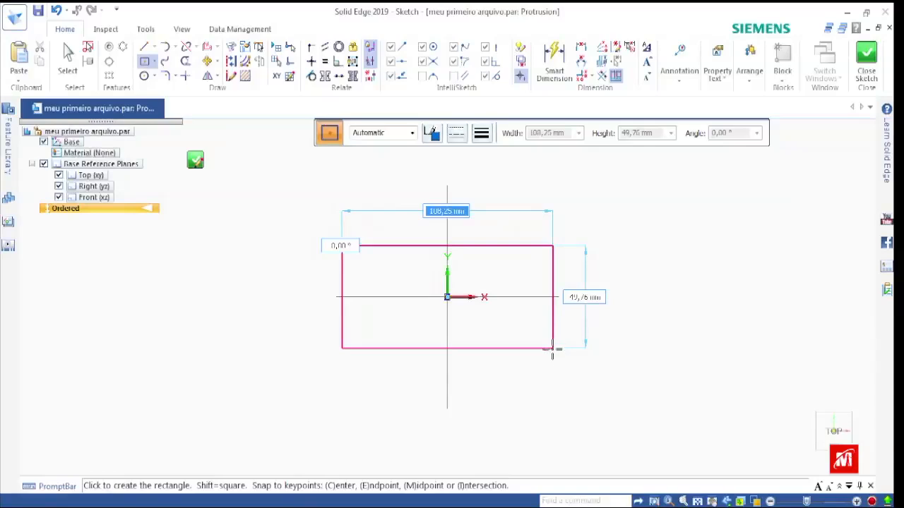
{"action": "left_click", "coordinate": [553, 348]}
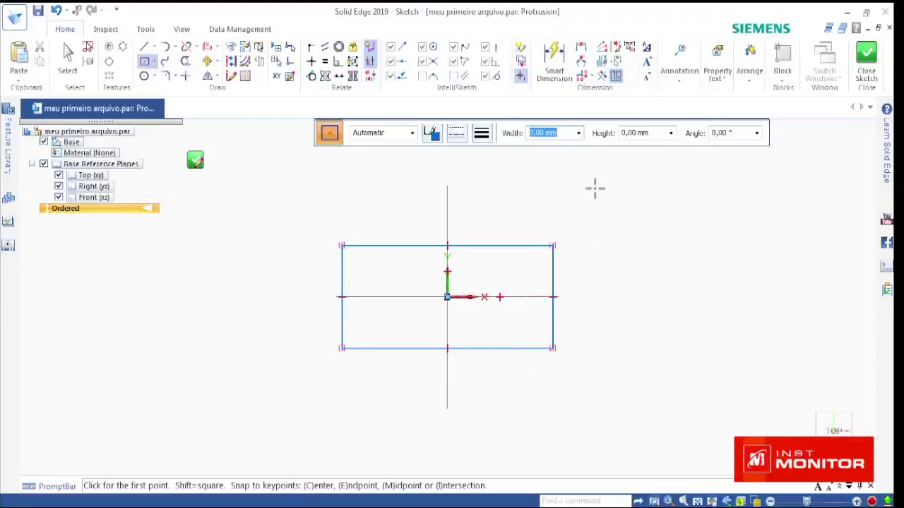
Add a Smart Dimension to the rectangle's lower edge and set the width to 50 mm
{"action": "left_click", "coordinate": [555, 73]}
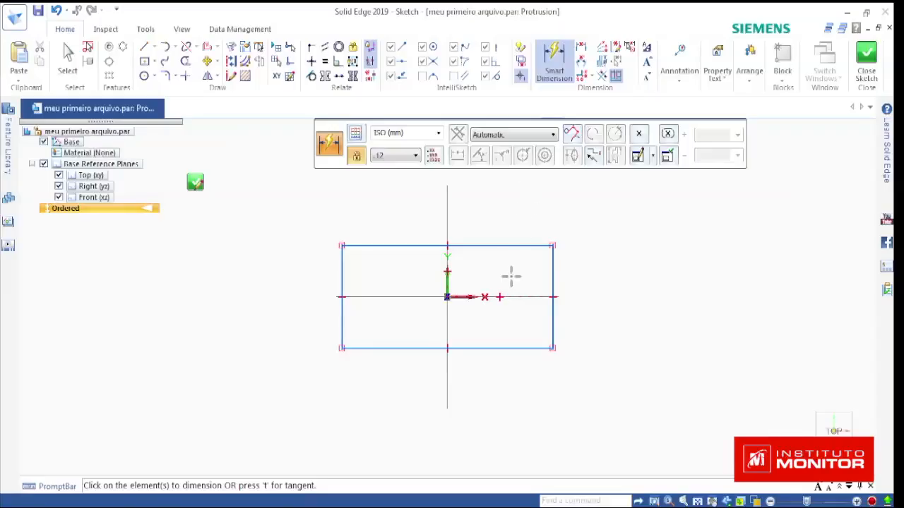
{"action": "left_click", "coordinate": [484, 347]}
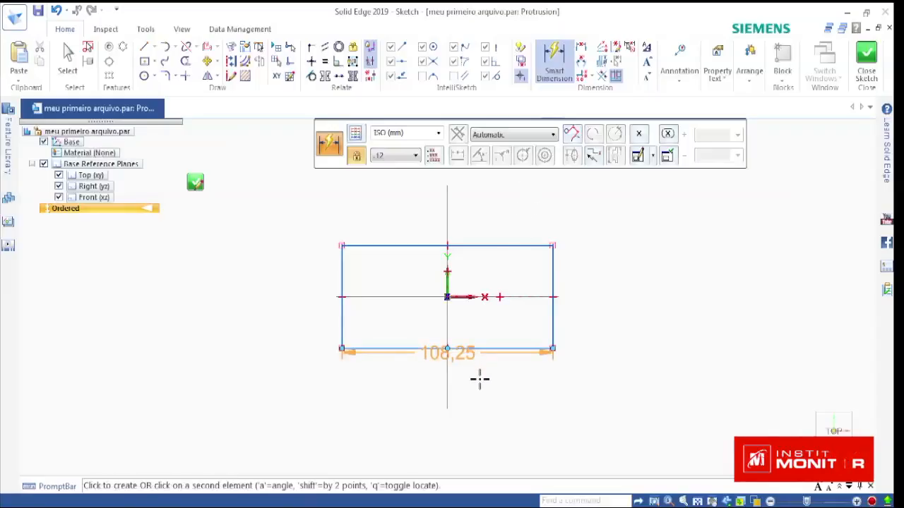
{"action": "left_click", "coordinate": [480, 439]}
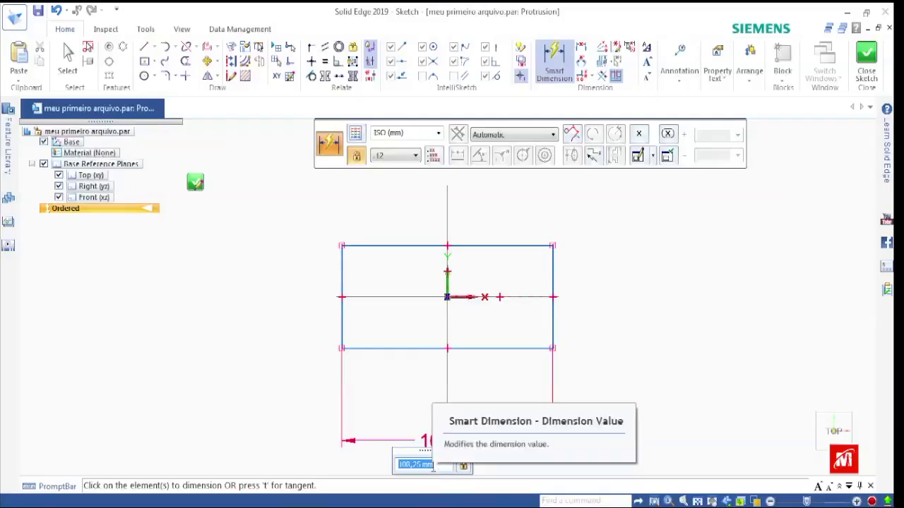
{"action": "type", "text": "5"}
{"action": "key", "text": "Return"}
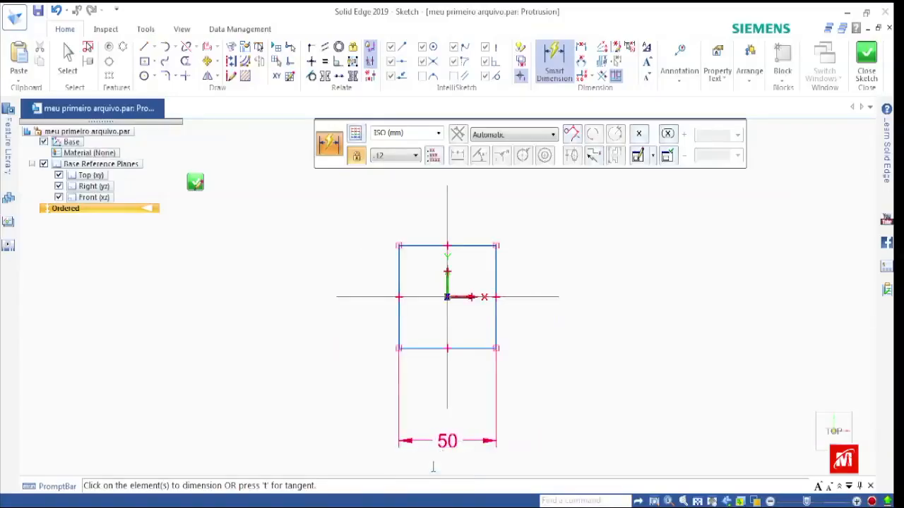
Dimension the rectangle's right vertical edge and set the height to 50 mm
{"action": "left_click", "coordinate": [495, 320]}
{"action": "left_click", "coordinate": [612, 303]}
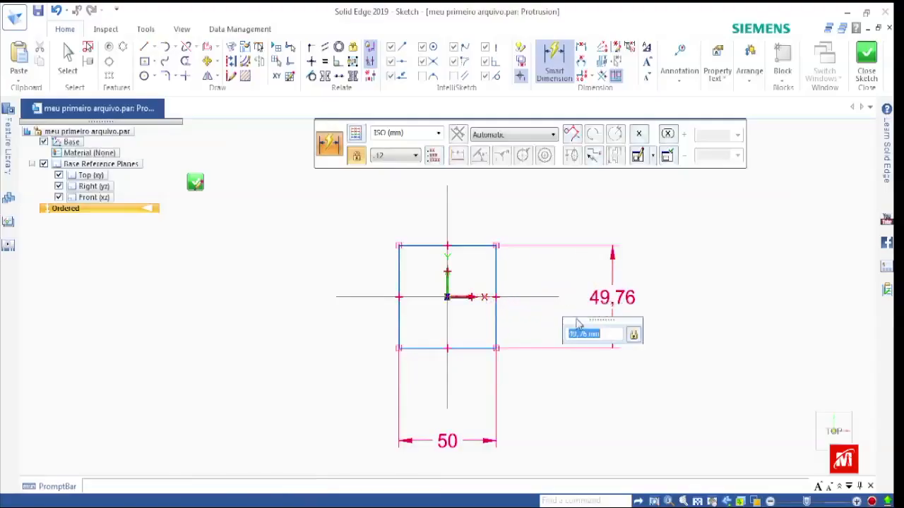
{"action": "type", "text": "50"}
{"action": "key", "text": "Return"}
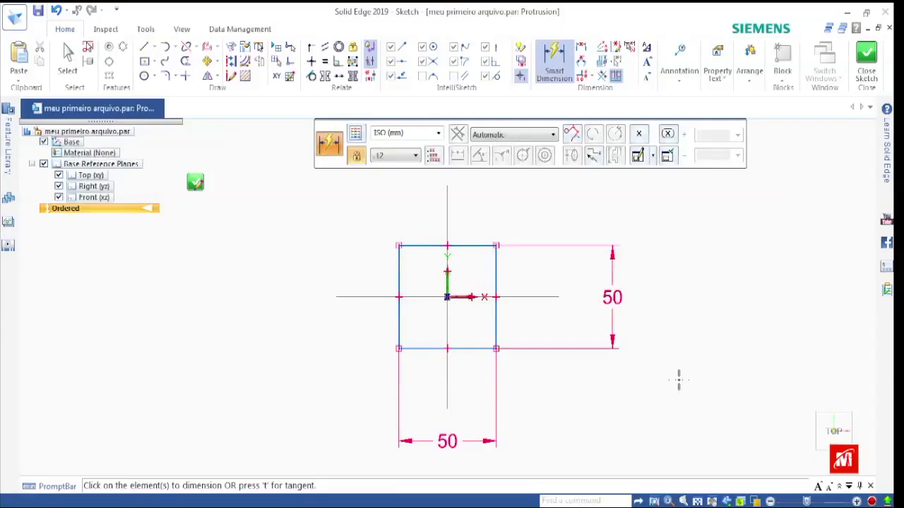
{"action": "key", "text": "Escape"}
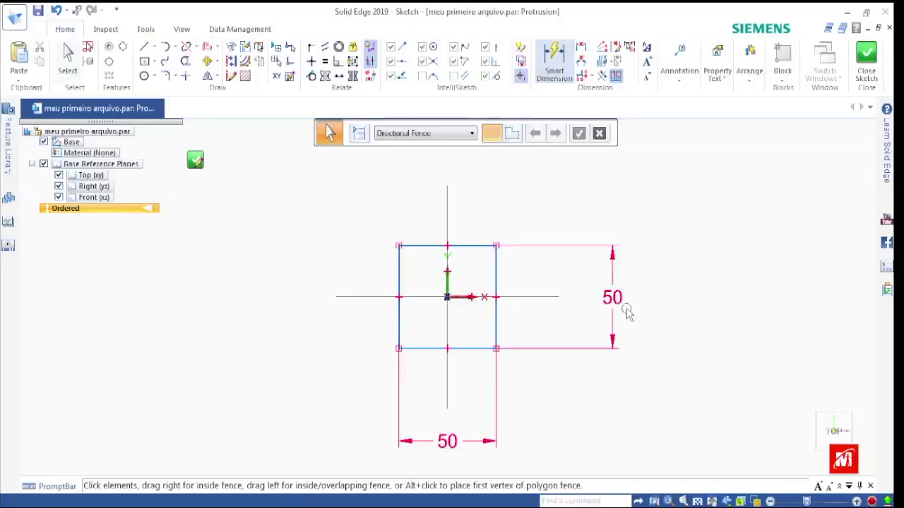
Edit the rectangle's dimensions to a height of 60 mm and a width of 100 mm
{"action": "left_click", "coordinate": [613, 299]}
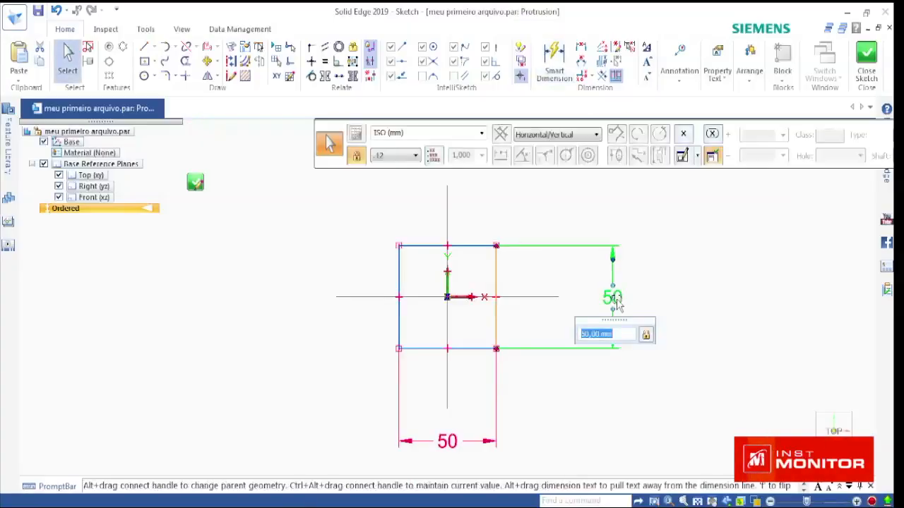
{"action": "type", "text": "60"}
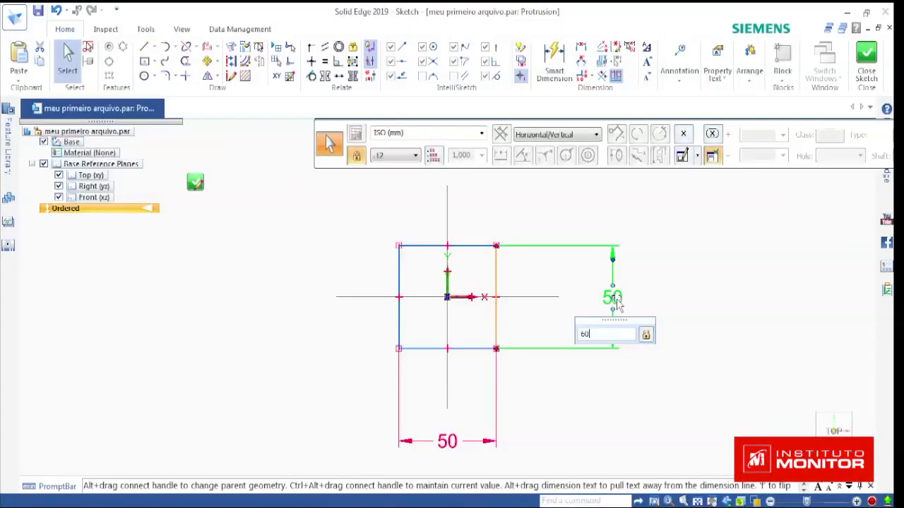
{"action": "key", "text": "Return"}
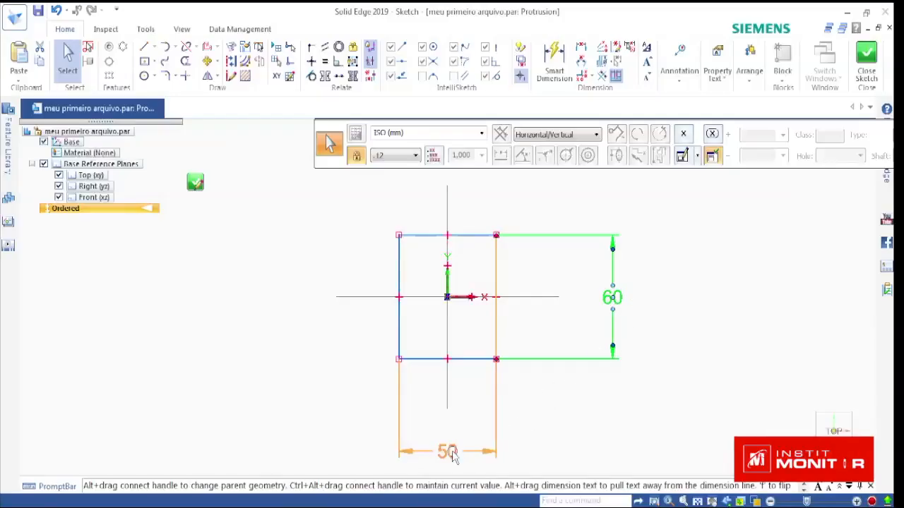
{"action": "key", "text": "Escape"}
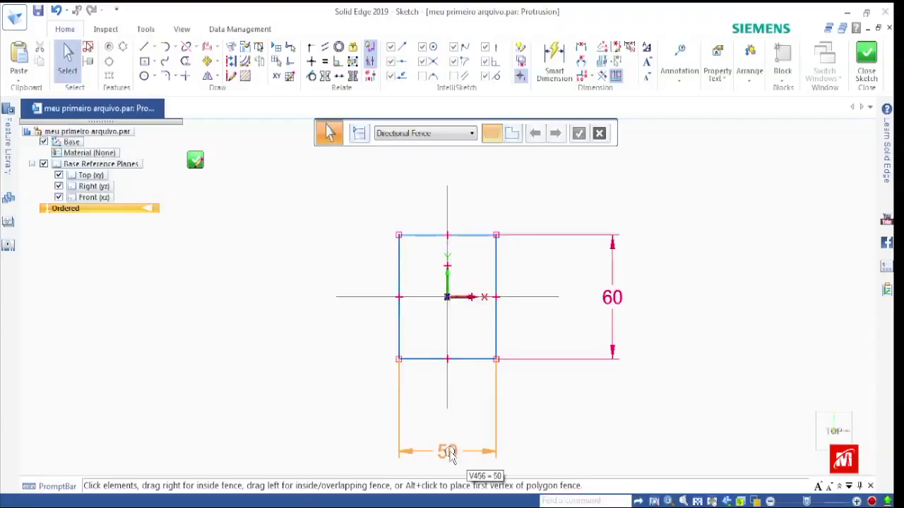
{"action": "left_click", "coordinate": [449, 453]}
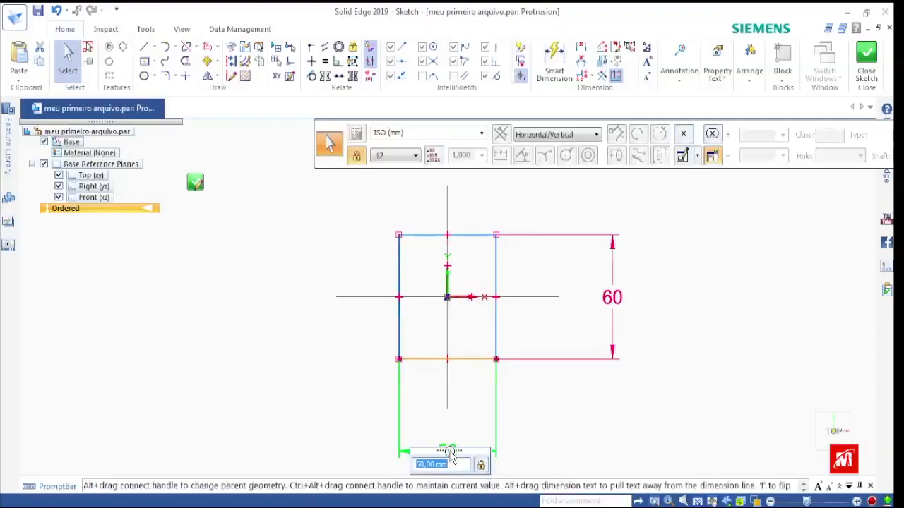
{"action": "type", "text": "100"}
{"action": "key", "text": "Return"}
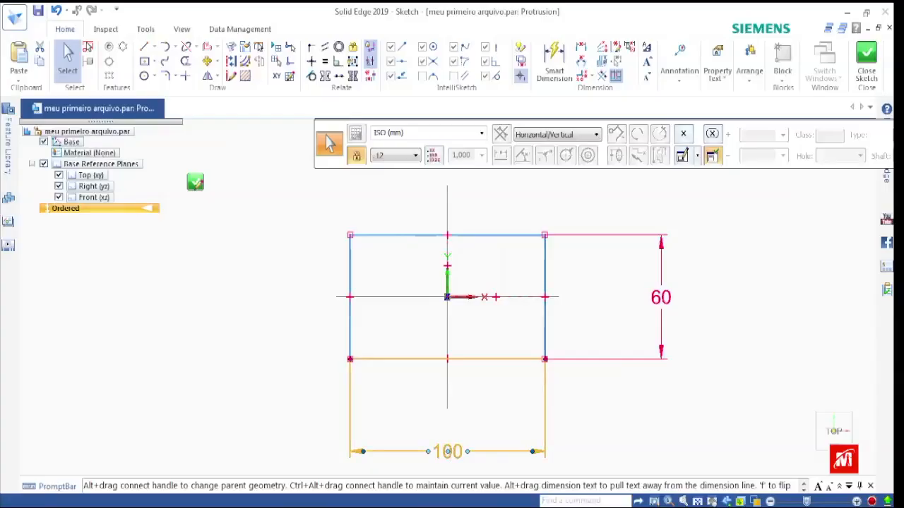
Close the rectangle sketch and extrude it 30 mm upward from the Top (xy) plane as a solid block
{"action": "key", "text": "Escape"}
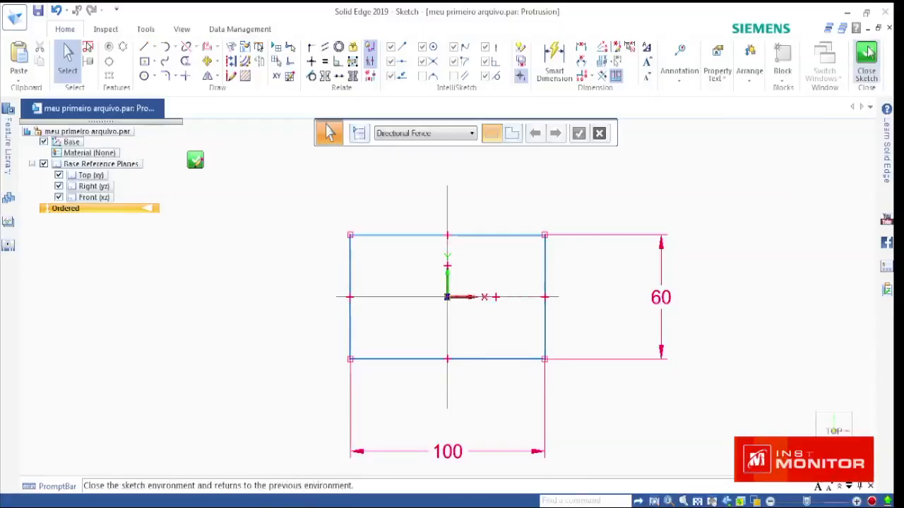
{"action": "left_click", "coordinate": [866, 75]}
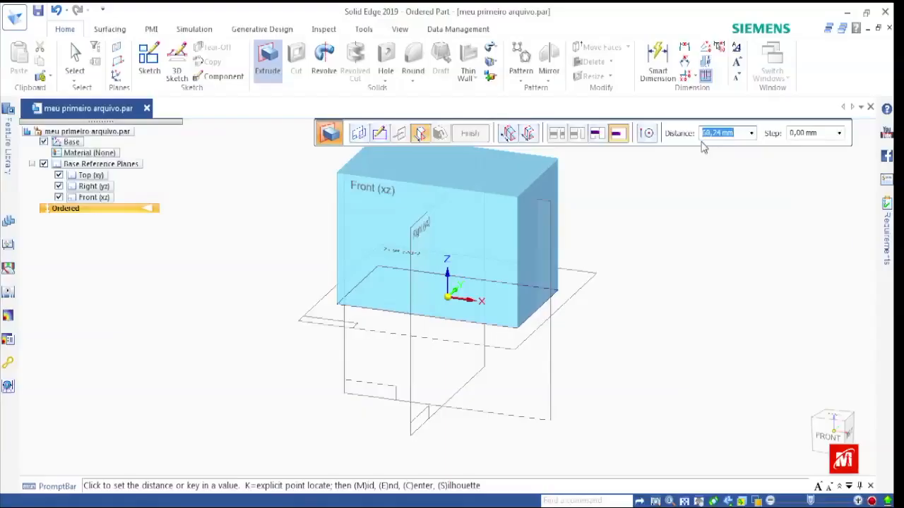
{"action": "type", "text": "30"}
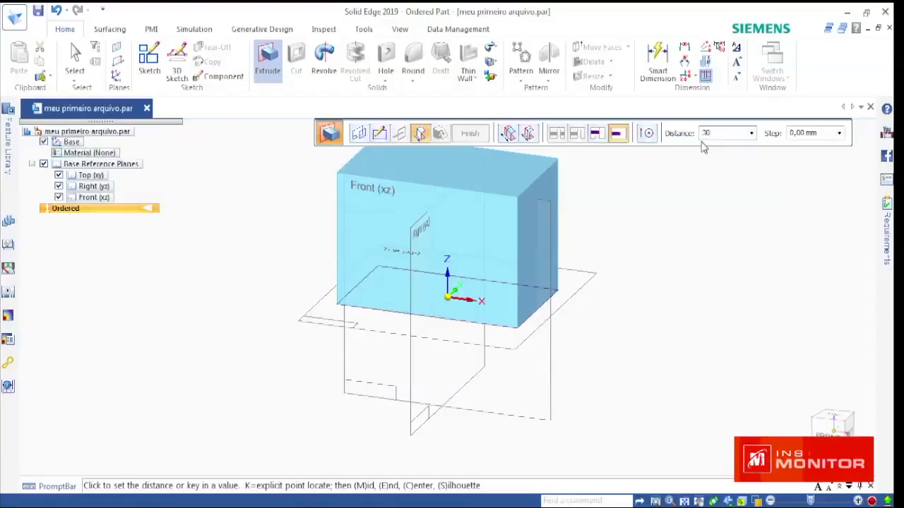
{"action": "key", "text": "Return"}
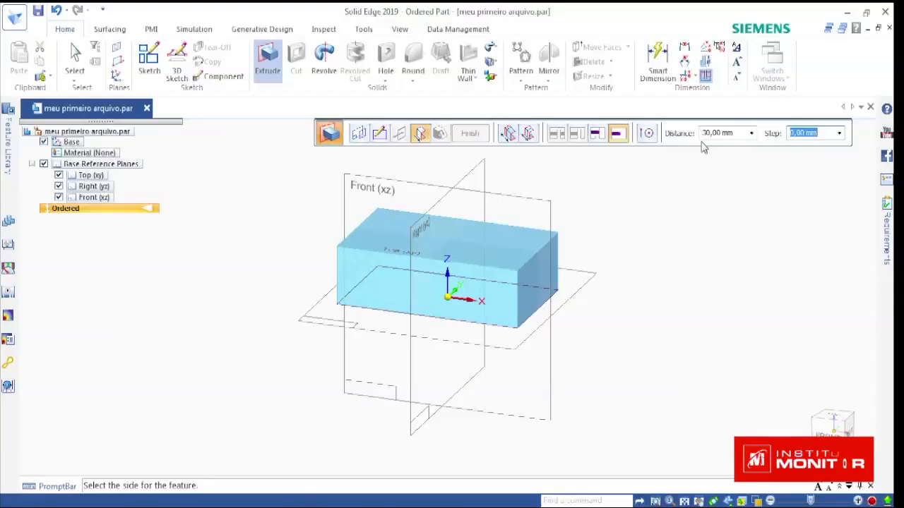
{"action": "key", "text": "Tab"}
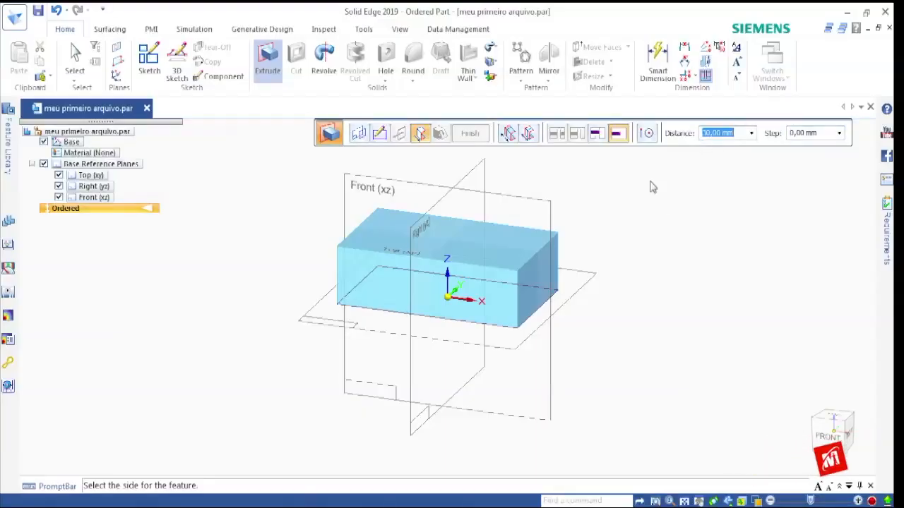
{"action": "left_click", "coordinate": [620, 198]}
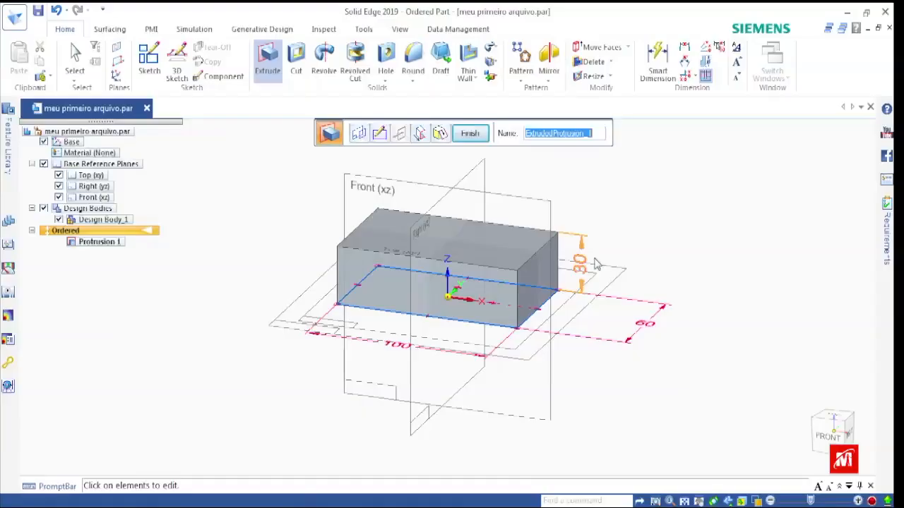
{"action": "left_click", "coordinate": [470, 134]}
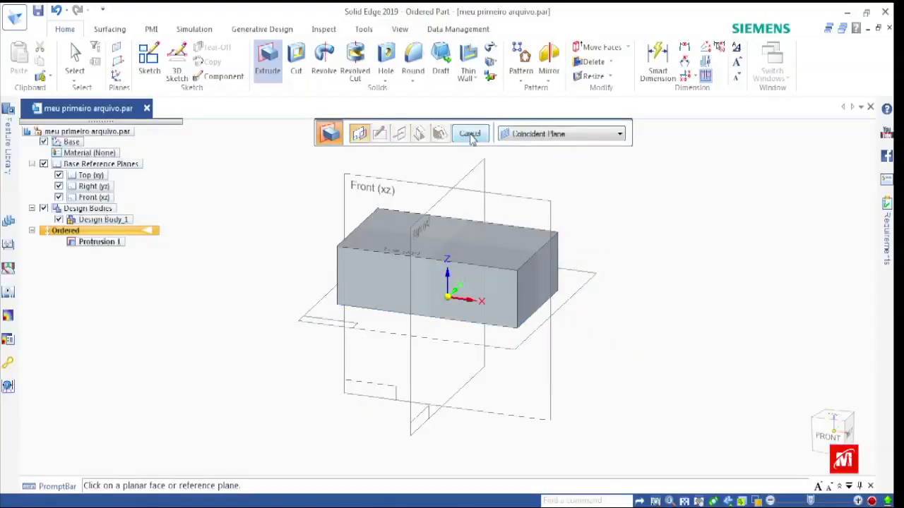
{"action": "left_click", "coordinate": [470, 134]}
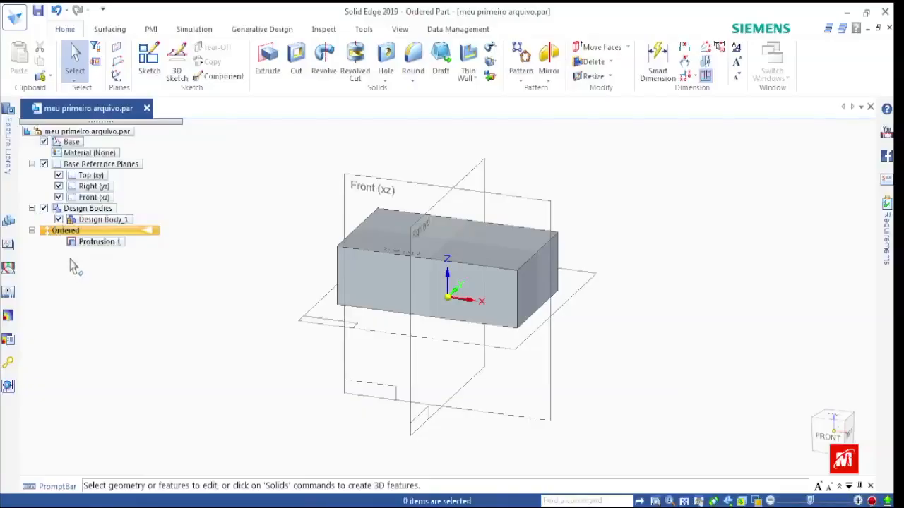
Toggle the design body's display off and on, and hide the base reference planes and the base coordinate system
{"action": "left_click", "coordinate": [58, 220]}
{"action": "left_click", "coordinate": [59, 220]}
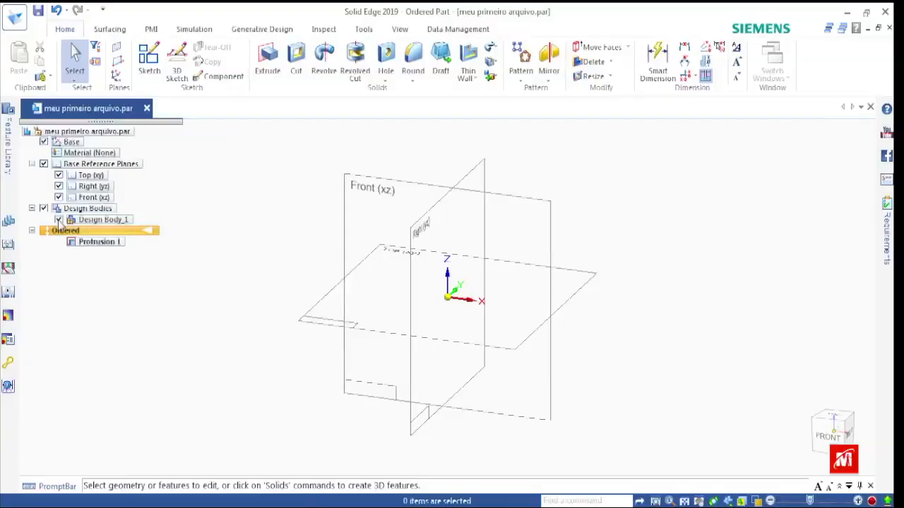
{"action": "left_click", "coordinate": [43, 164]}
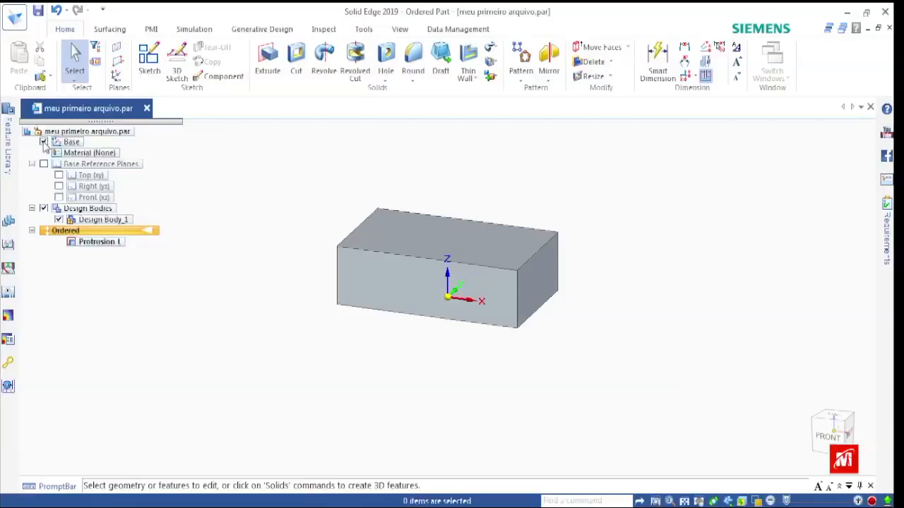
{"action": "left_click", "coordinate": [43, 142]}
{"action": "scroll", "coordinate": [508, 242], "scroll_direction": "up", "scroll_amount": 3}
{"action": "scroll", "coordinate": [496, 238], "scroll_direction": "down", "scroll_amount": 3}
{"action": "scroll", "coordinate": [496, 243], "scroll_direction": "up", "scroll_amount": 3}
{"action": "scroll", "coordinate": [490, 243], "scroll_direction": "up", "scroll_amount": 2}
{"action": "scroll", "coordinate": [487, 242], "scroll_direction": "down", "scroll_amount": 3}
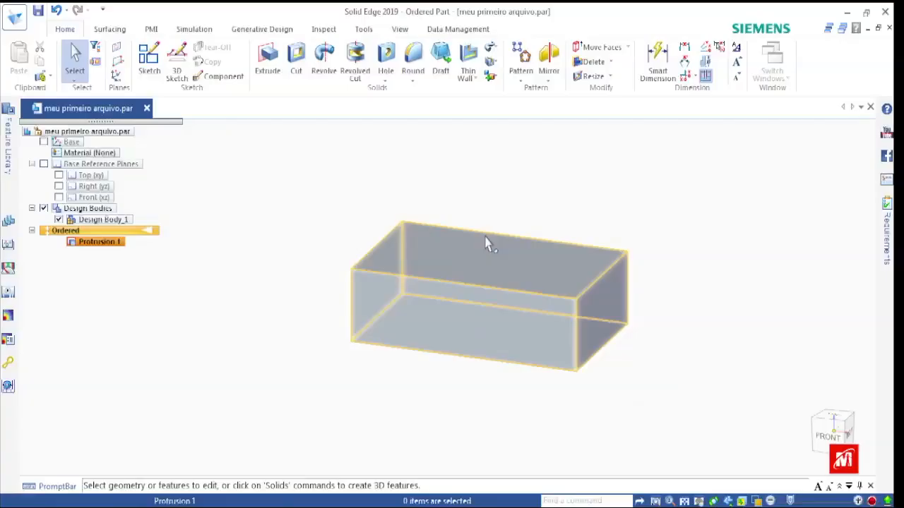
{"action": "scroll", "coordinate": [282, 217], "scroll_direction": "down", "scroll_amount": 2}
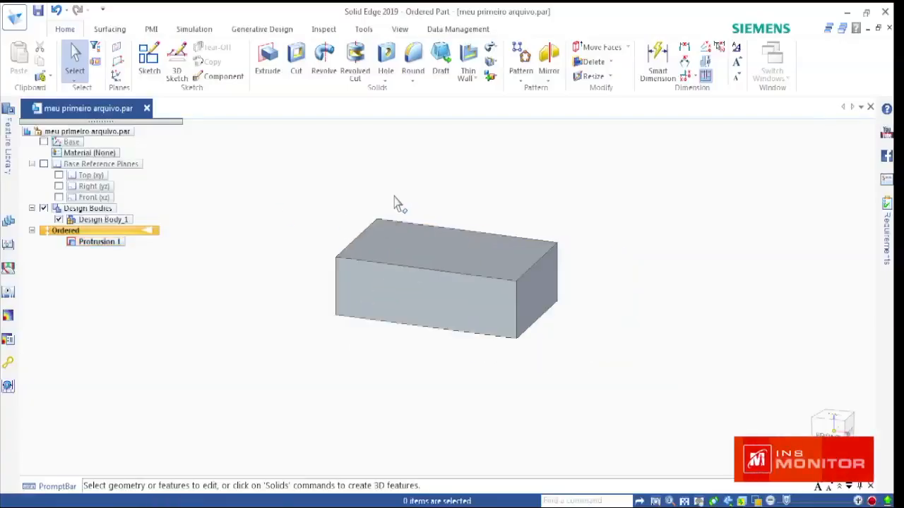
{"action": "scroll", "coordinate": [510, 298], "scroll_direction": "up", "scroll_amount": 2}
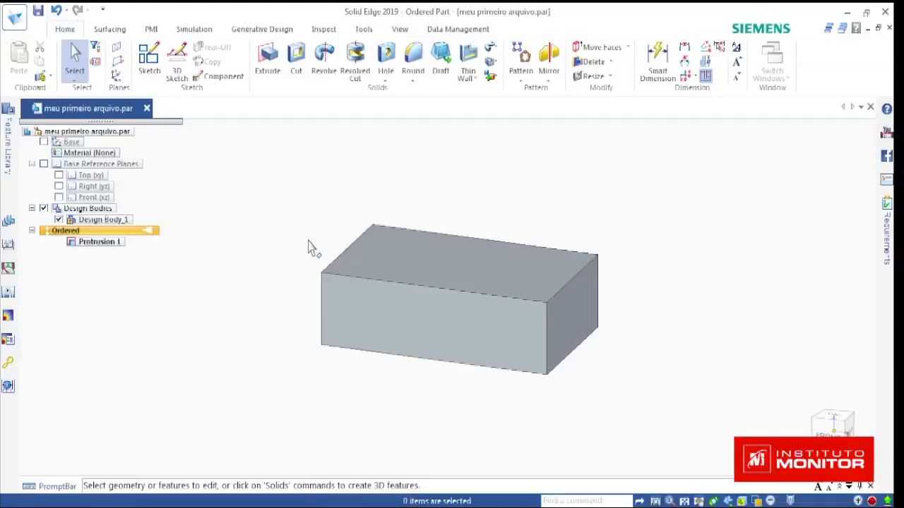
Start a Chamfer and select all nine edges bounding the block's front, right and top faces
{"action": "left_click", "coordinate": [413, 80]}
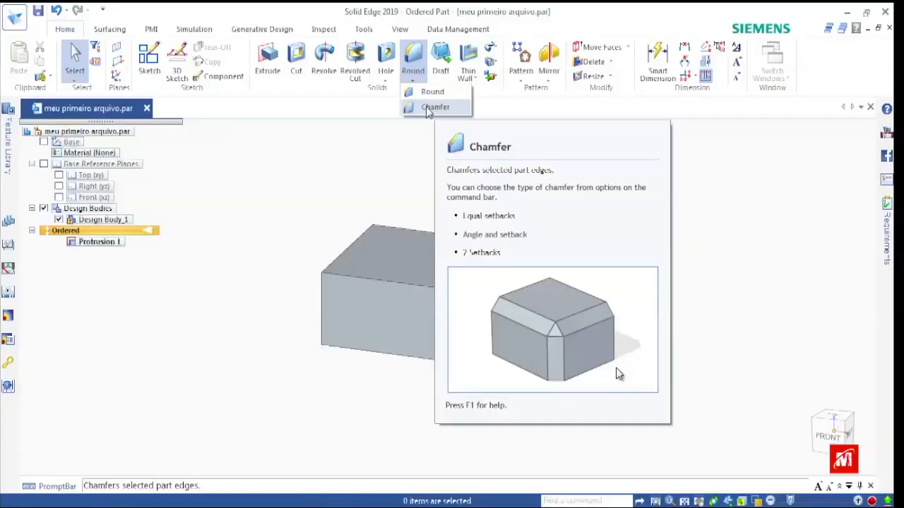
{"action": "left_click", "coordinate": [428, 109]}
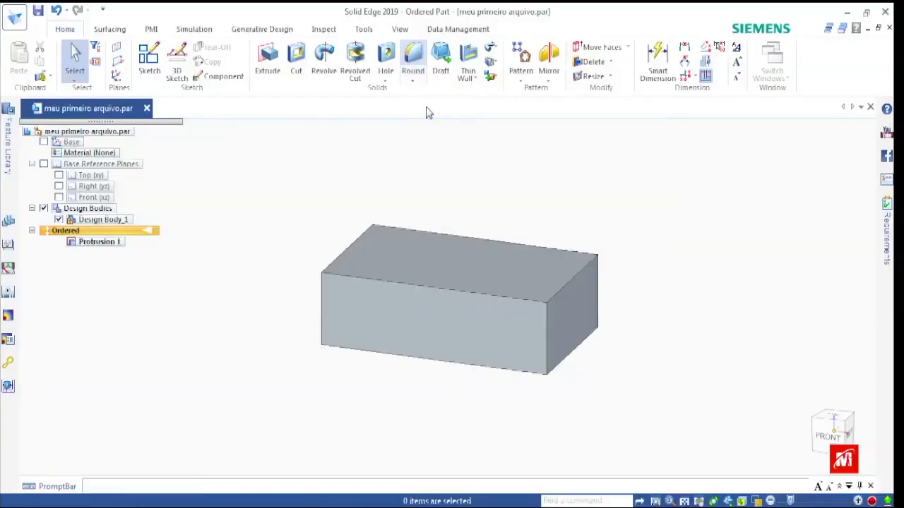
{"action": "left_click", "coordinate": [403, 283]}
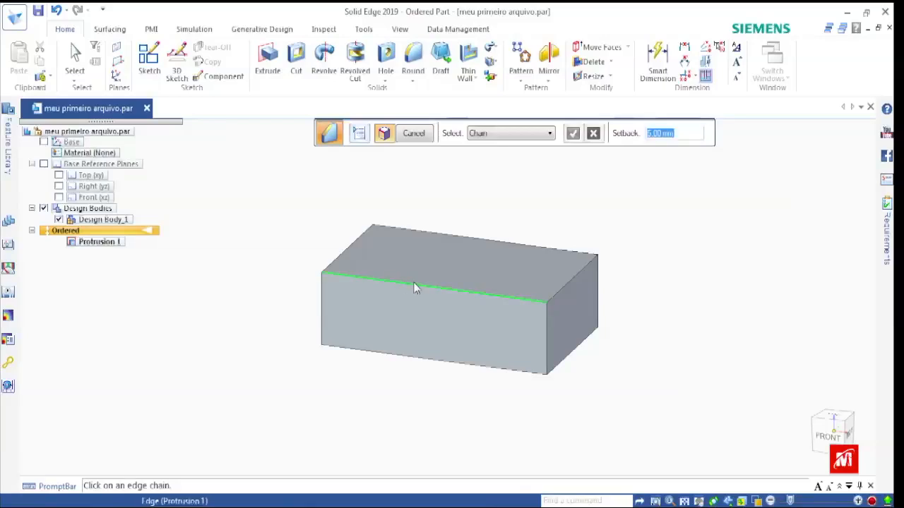
{"action": "left_click", "coordinate": [546, 330]}
{"action": "left_click", "coordinate": [566, 284]}
{"action": "left_click", "coordinate": [598, 301]}
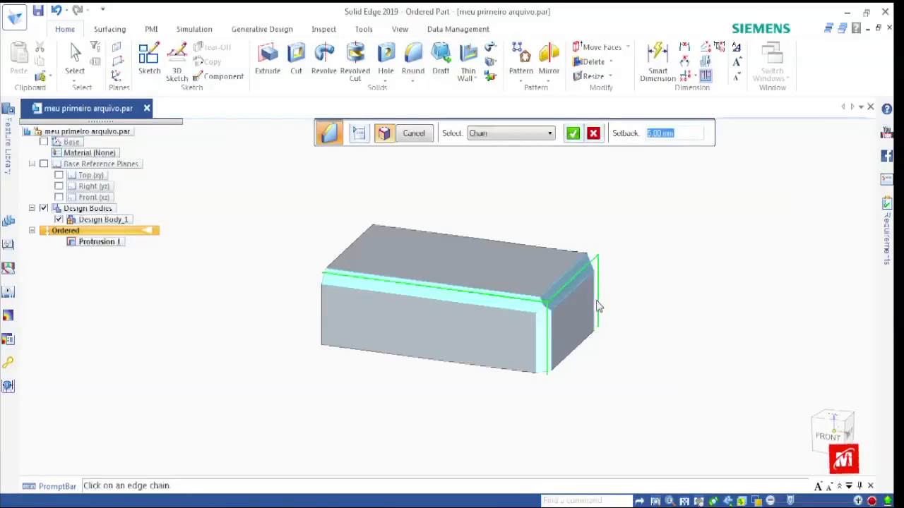
{"action": "left_click", "coordinate": [568, 355]}
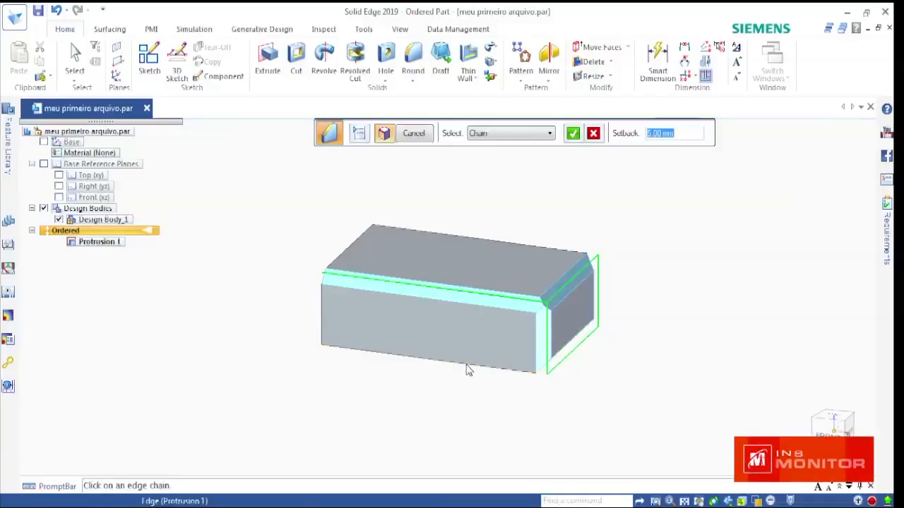
{"action": "left_click", "coordinate": [468, 366]}
{"action": "left_click", "coordinate": [322, 308]}
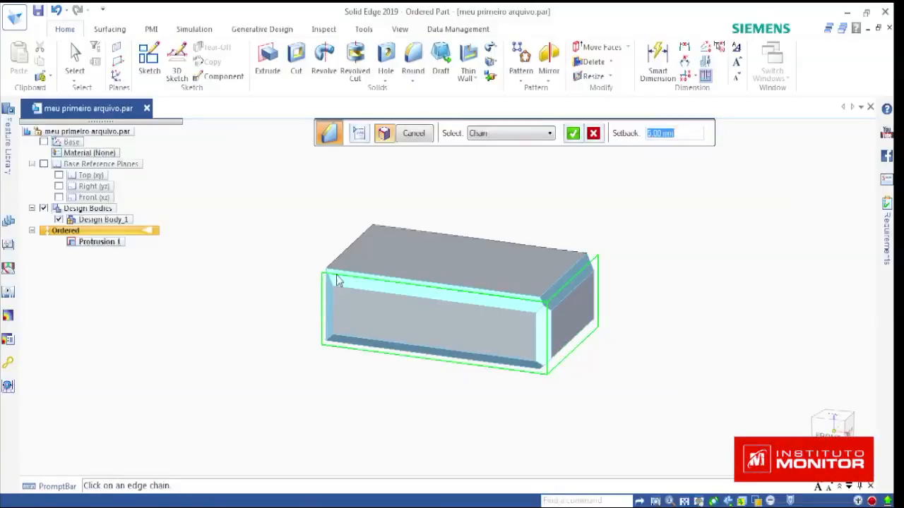
{"action": "left_click", "coordinate": [345, 251]}
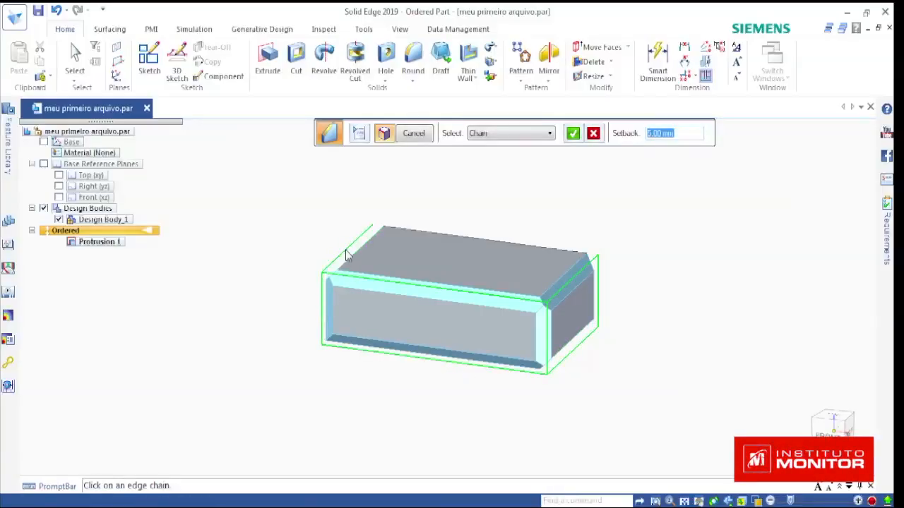
{"action": "left_click", "coordinate": [435, 235]}
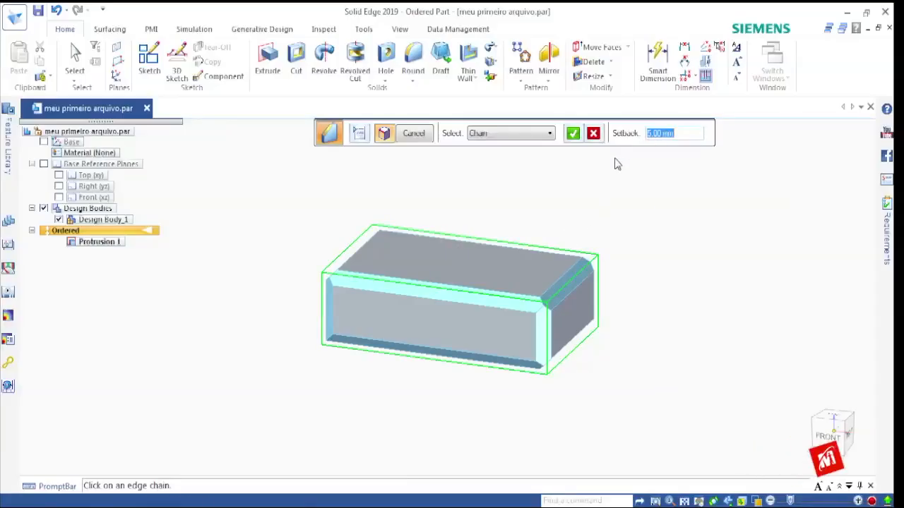
Set the chamfer setback to 2 mm, add the remaining edges on the back and underside, and finish the chamfer
{"action": "type", "text": "2"}
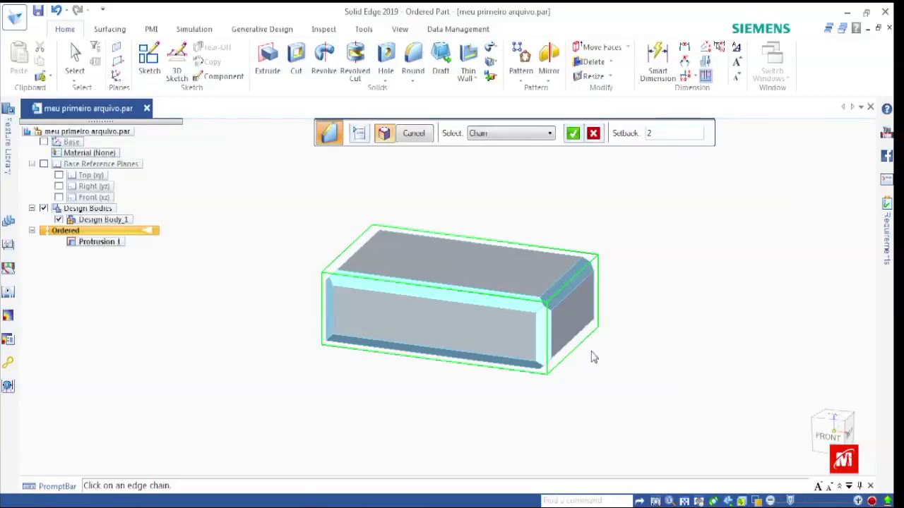
{"action": "middle_click_drag", "start_coordinate": [593, 357], "coordinate": [484, 217]}
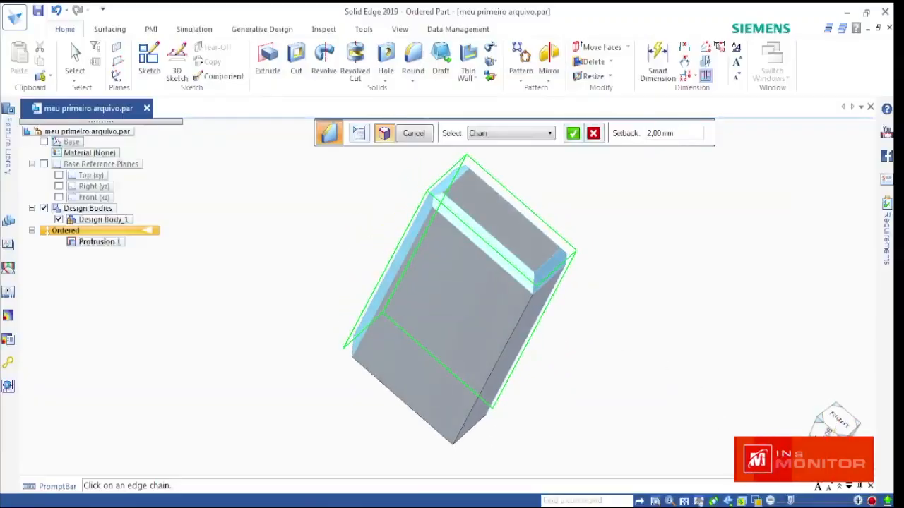
{"action": "middle_click_drag", "start_coordinate": [582, 406], "coordinate": [577, 356]}
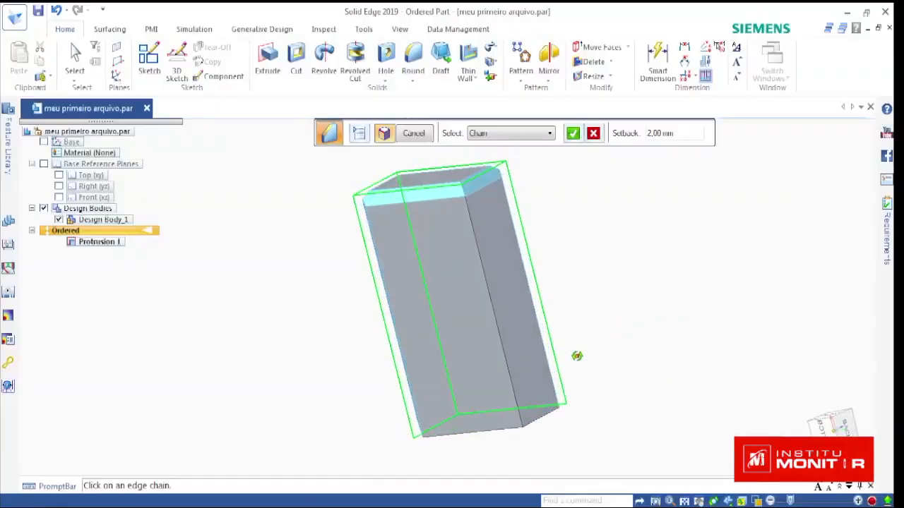
{"action": "left_click", "coordinate": [487, 303]}
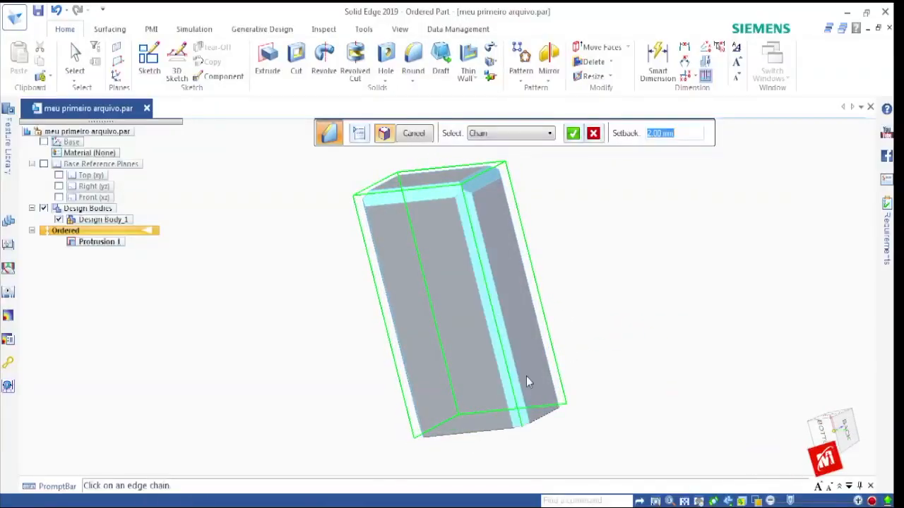
{"action": "left_click", "coordinate": [482, 432]}
{"action": "middle_click_drag", "start_coordinate": [597, 439], "coordinate": [723, 313]}
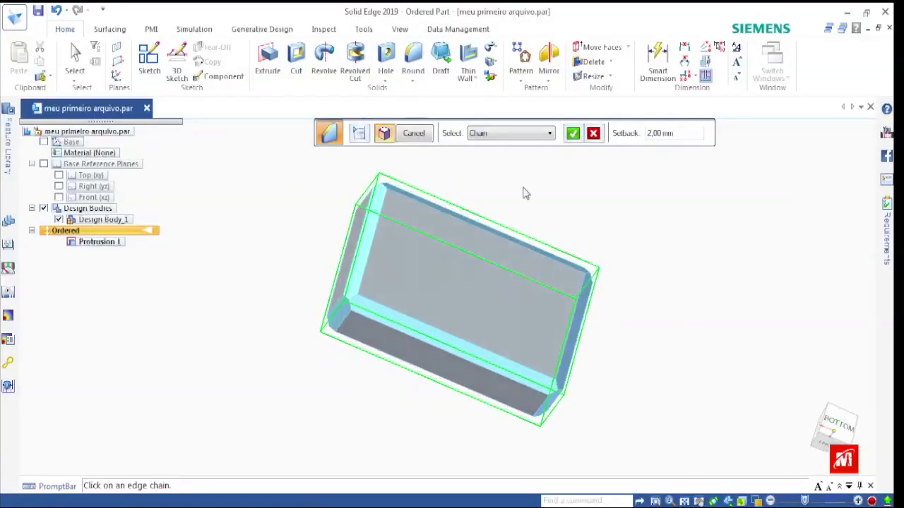
{"action": "middle_click_drag", "start_coordinate": [471, 198], "coordinate": [675, 465]}
{"action": "middle_click_drag", "start_coordinate": [399, 353], "coordinate": [364, 370]}
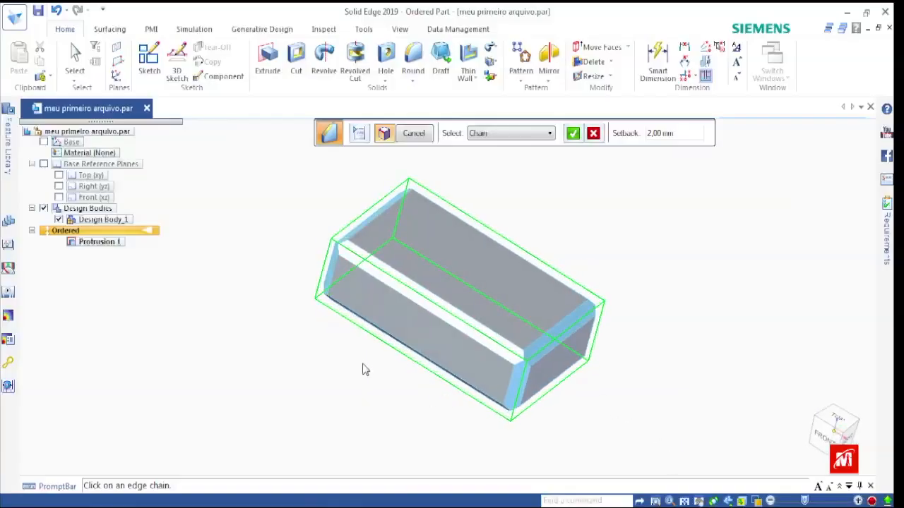
{"action": "left_click", "coordinate": [572, 133]}
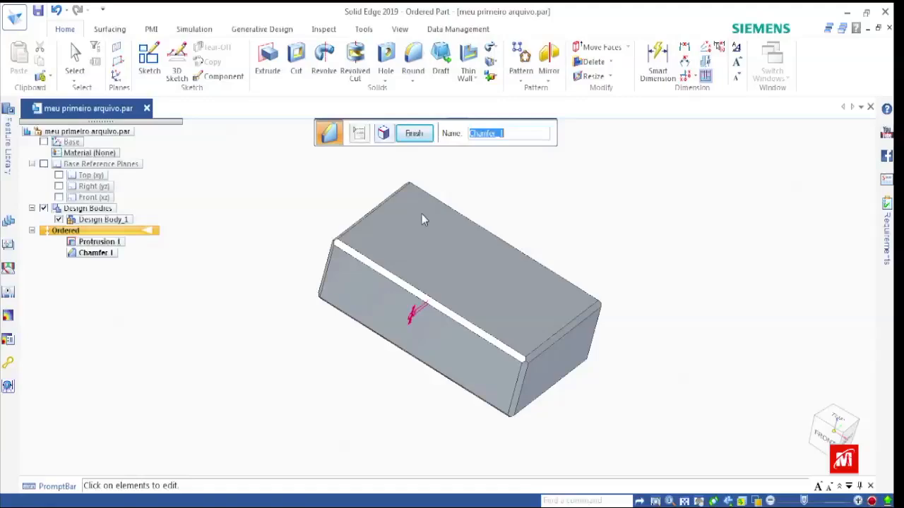
{"action": "left_click", "coordinate": [415, 136]}
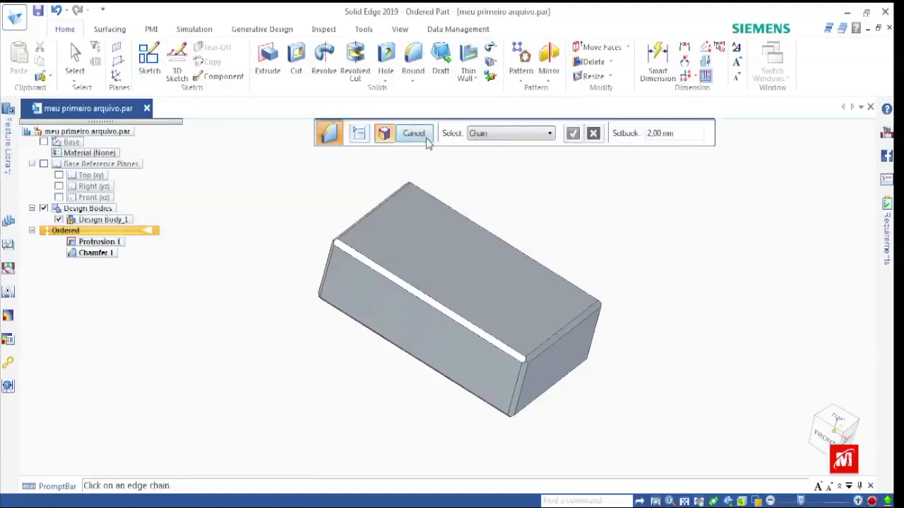
{"action": "left_click", "coordinate": [426, 140]}
Delete the chamfer feature from the block
{"action": "middle_click_drag", "start_coordinate": [572, 379], "coordinate": [638, 403]}
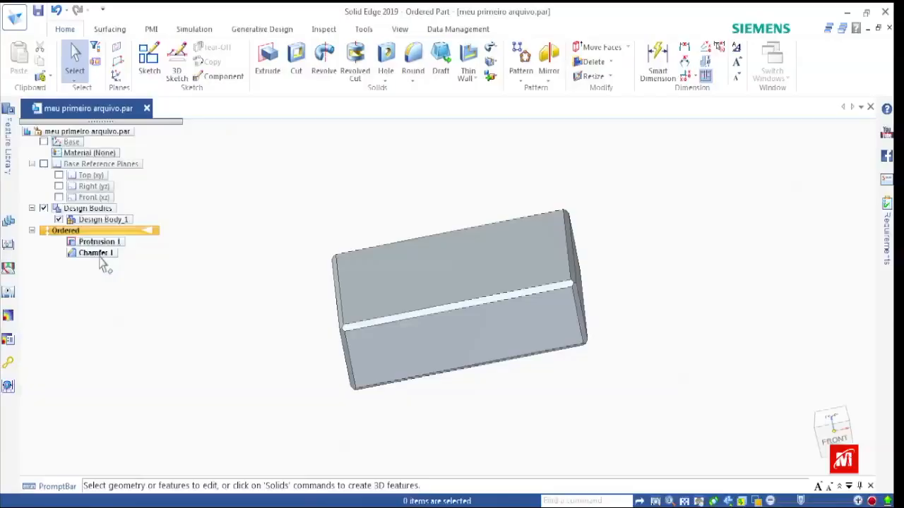
{"action": "left_click", "coordinate": [97, 254]}
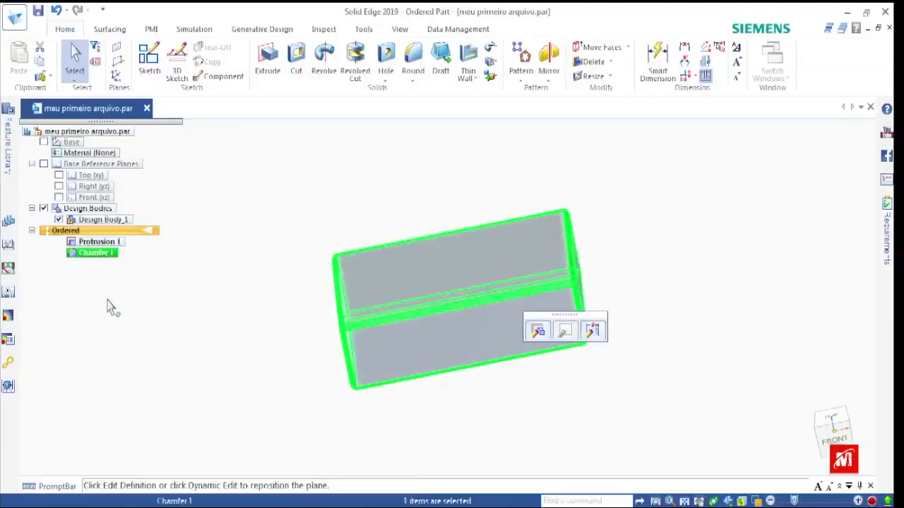
{"action": "right_click", "coordinate": [92, 261]}
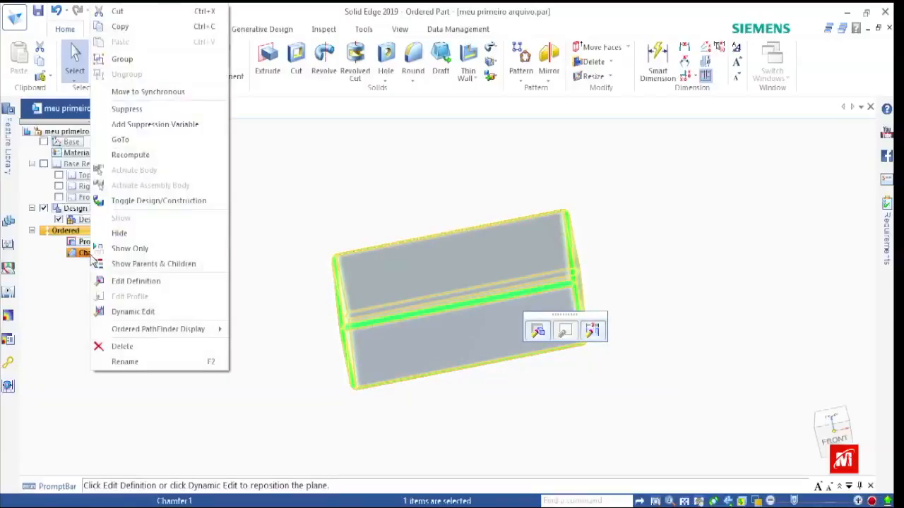
{"action": "left_click", "coordinate": [124, 348]}
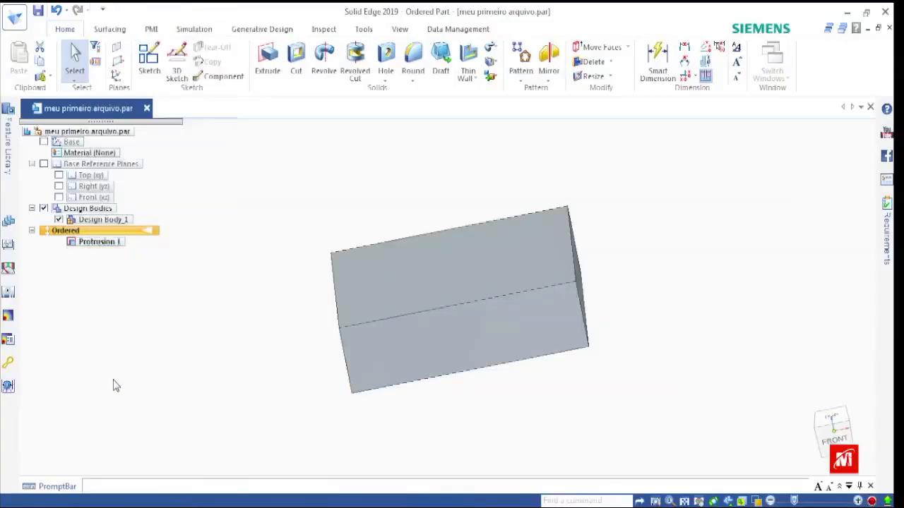
Start a Round and select the four edges of one end face plus the back face's adjoining upper and lower long edges
{"action": "middle_click_drag", "start_coordinate": [272, 408], "coordinate": [447, 446]}
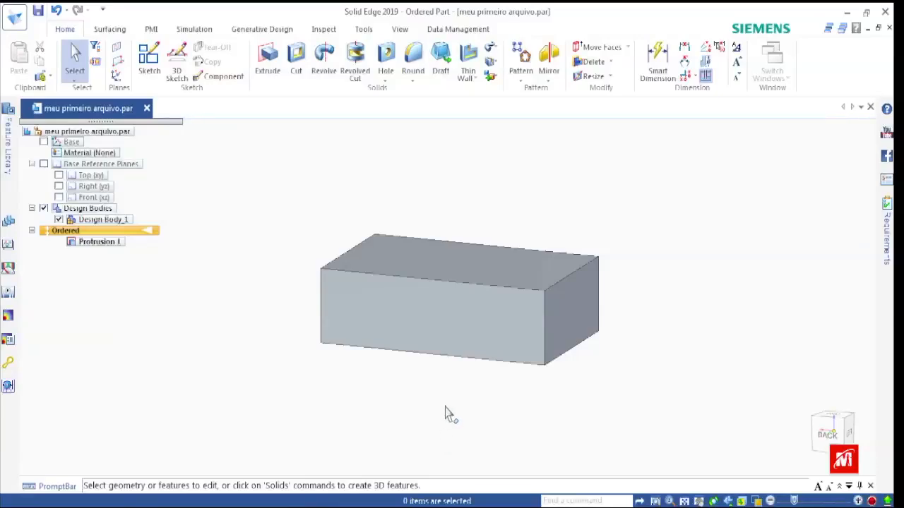
{"action": "left_click", "coordinate": [413, 80]}
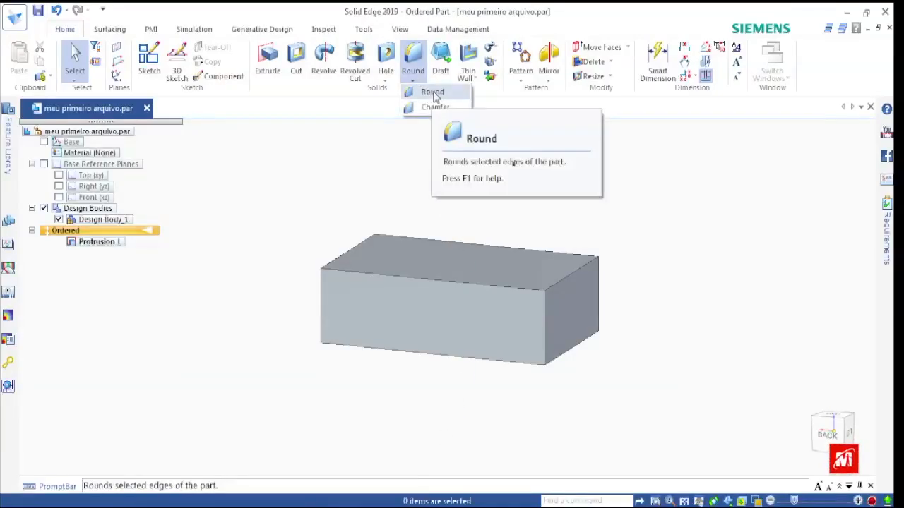
{"action": "left_click", "coordinate": [432, 93]}
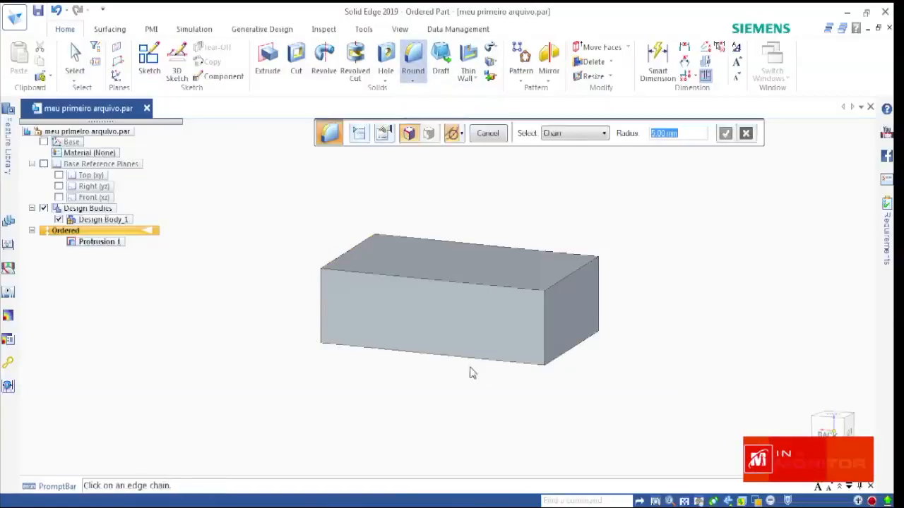
{"action": "left_click", "coordinate": [478, 286]}
{"action": "left_click", "coordinate": [543, 323]}
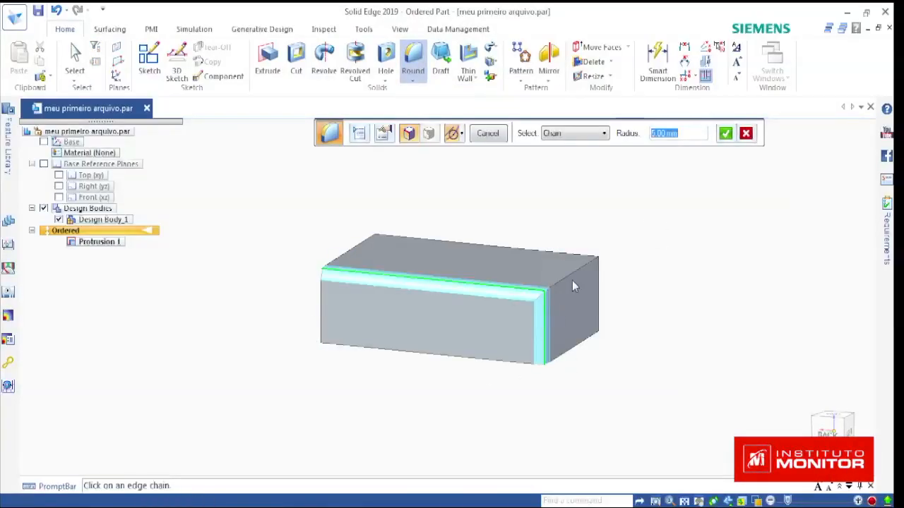
{"action": "left_click", "coordinate": [570, 274]}
{"action": "left_click", "coordinate": [598, 299]}
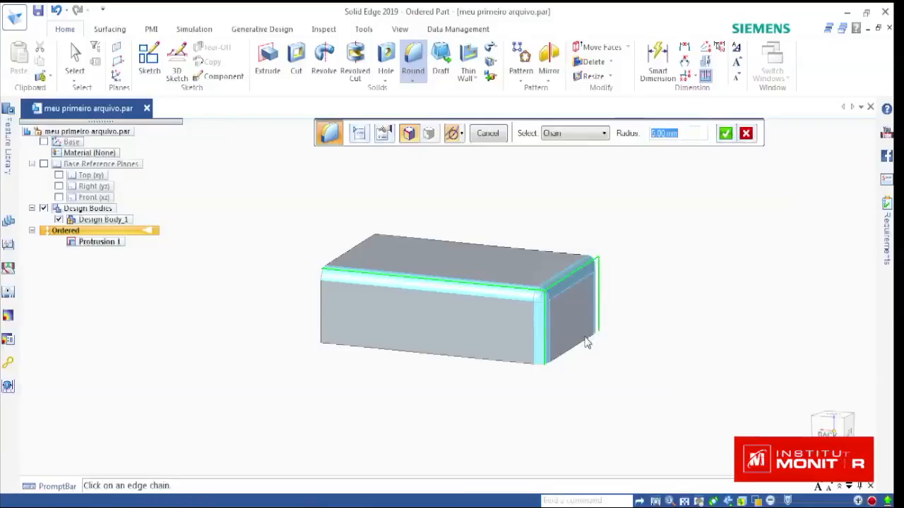
{"action": "left_click", "coordinate": [570, 348]}
{"action": "left_click", "coordinate": [395, 348]}
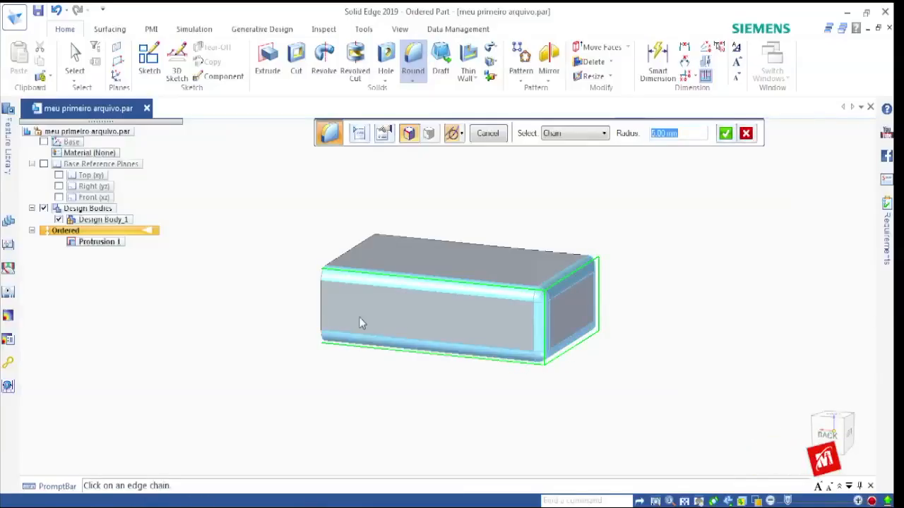
Add the block's remaining edges to the Round selection so that all its edges are included
{"action": "middle_click_drag", "start_coordinate": [276, 317], "coordinate": [398, 380]}
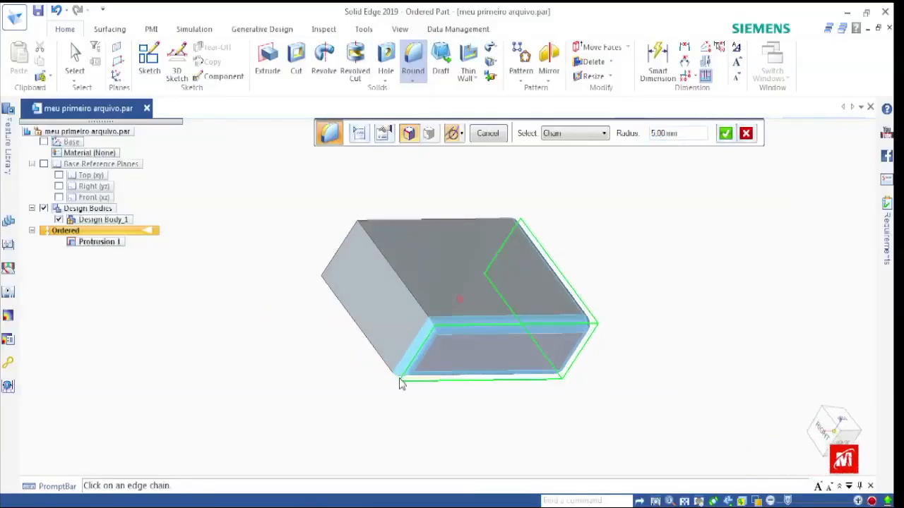
{"action": "left_click", "coordinate": [396, 275]}
{"action": "middle_click_drag", "start_coordinate": [298, 339], "coordinate": [476, 307]}
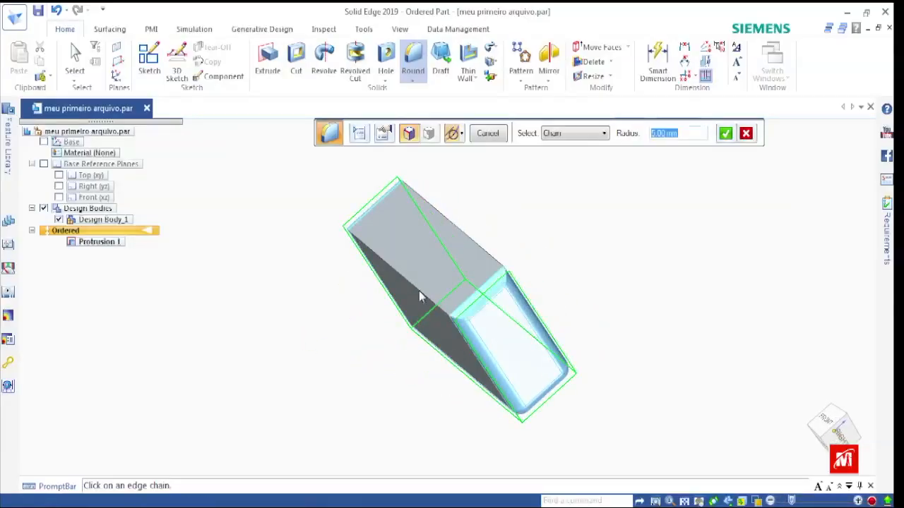
{"action": "middle_click_drag", "start_coordinate": [439, 258], "coordinate": [409, 308]}
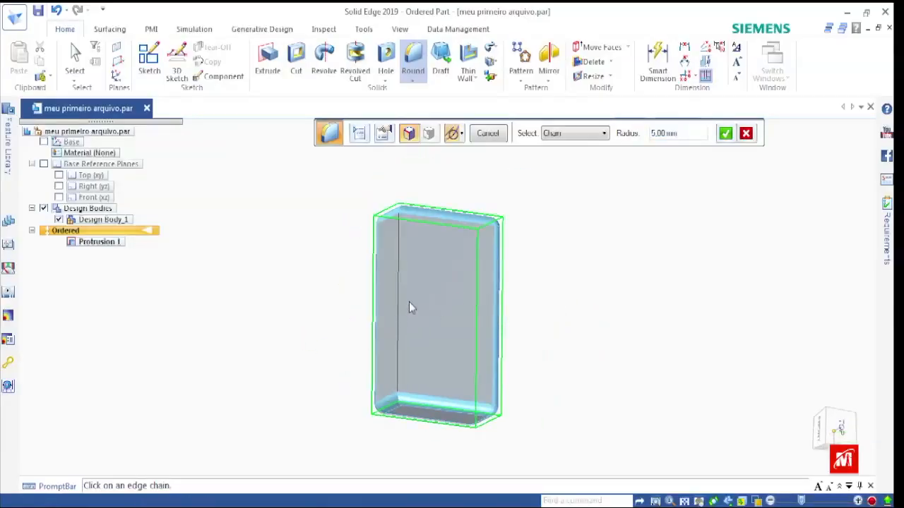
{"action": "left_click", "coordinate": [397, 312]}
{"action": "middle_click_drag", "start_coordinate": [546, 315], "coordinate": [612, 199]}
{"action": "middle_click_drag", "start_coordinate": [387, 431], "coordinate": [485, 459]}
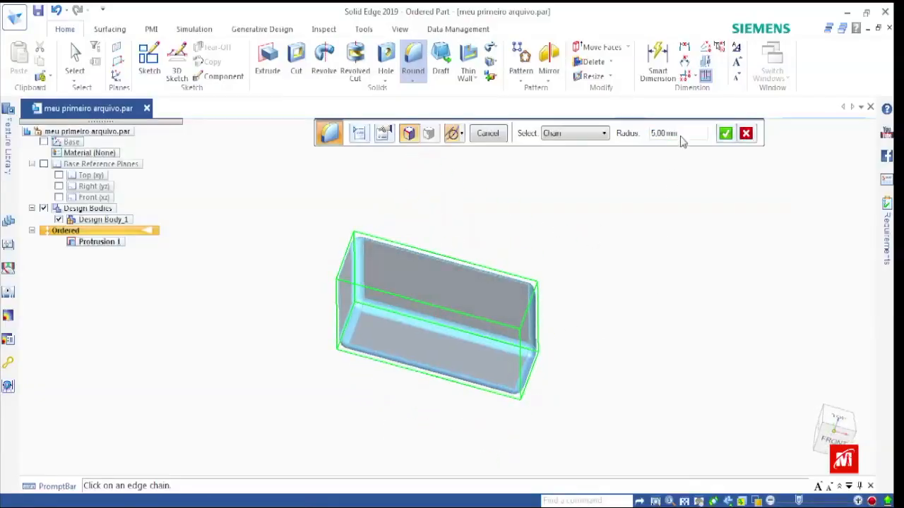
Set the round radius to 3 mm, accept the selected edges and finish the round
{"action": "left_click_drag", "start_coordinate": [685, 138], "coordinate": [644, 139]}
{"action": "type", "text": "3"}
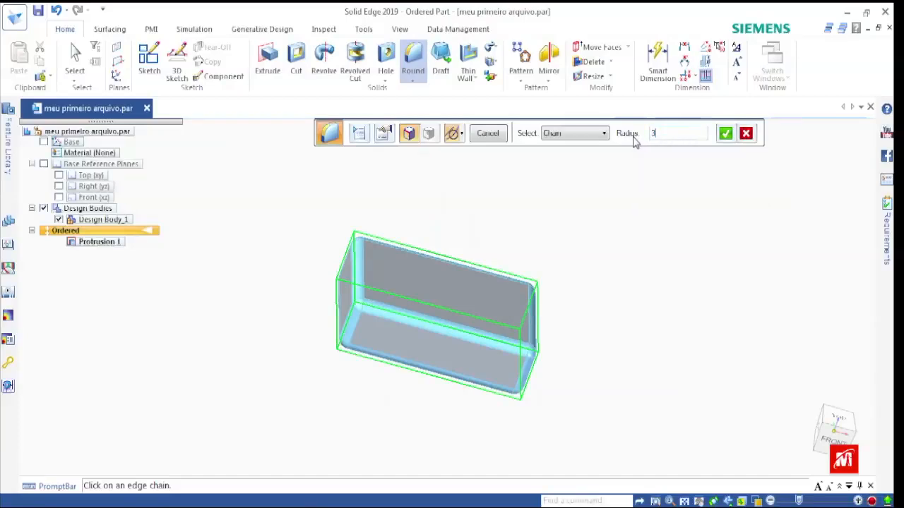
{"action": "left_click", "coordinate": [726, 135]}
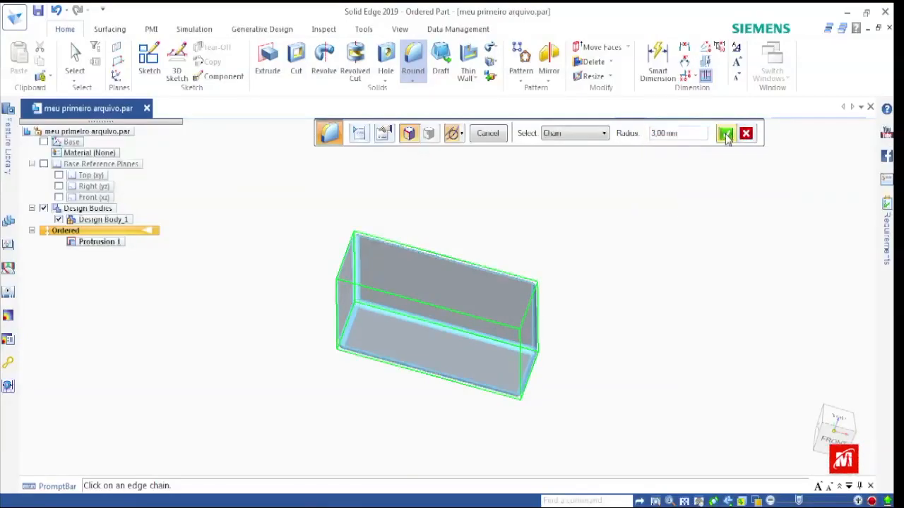
{"action": "middle_click_drag", "start_coordinate": [658, 367], "coordinate": [619, 431]}
{"action": "scroll", "coordinate": [624, 303], "scroll_direction": "up", "scroll_amount": 2}
{"action": "left_click", "coordinate": [488, 133]}
{"action": "left_click", "coordinate": [488, 133]}
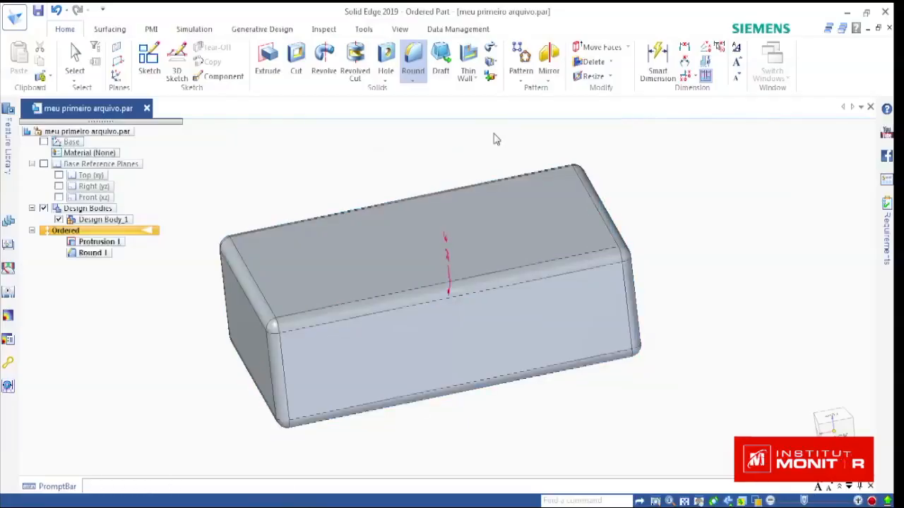
Start a Cut and choose the block's long front face as its sketch plane
{"action": "scroll", "coordinate": [443, 346], "scroll_direction": "down", "scroll_amount": 2}
{"action": "scroll", "coordinate": [298, 353], "scroll_direction": "up", "scroll_amount": 2}
{"action": "middle_click_drag", "start_coordinate": [286, 361], "coordinate": [595, 324]}
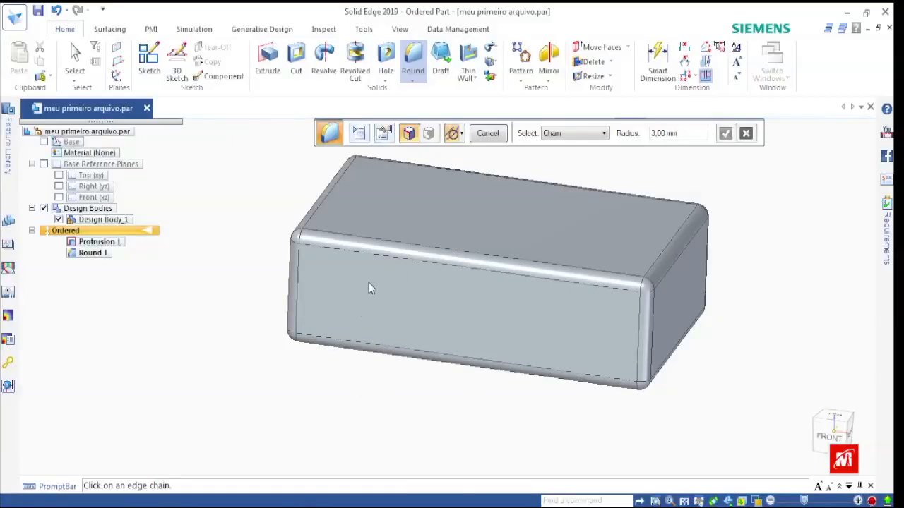
{"action": "scroll", "coordinate": [325, 345], "scroll_direction": "down", "scroll_amount": 2}
{"action": "scroll", "coordinate": [321, 345], "scroll_direction": "up", "scroll_amount": 2}
{"action": "scroll", "coordinate": [388, 336], "scroll_direction": "down", "scroll_amount": 2}
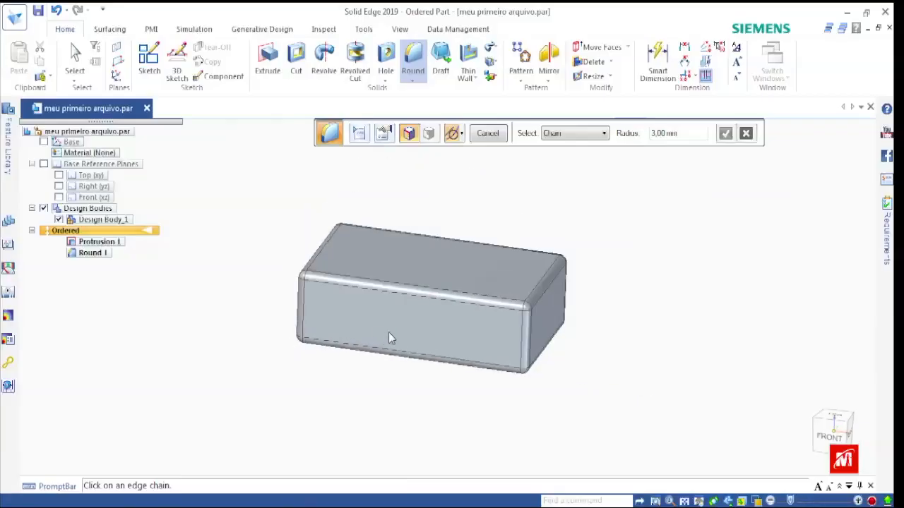
{"action": "scroll", "coordinate": [443, 290], "scroll_direction": "up", "scroll_amount": 2}
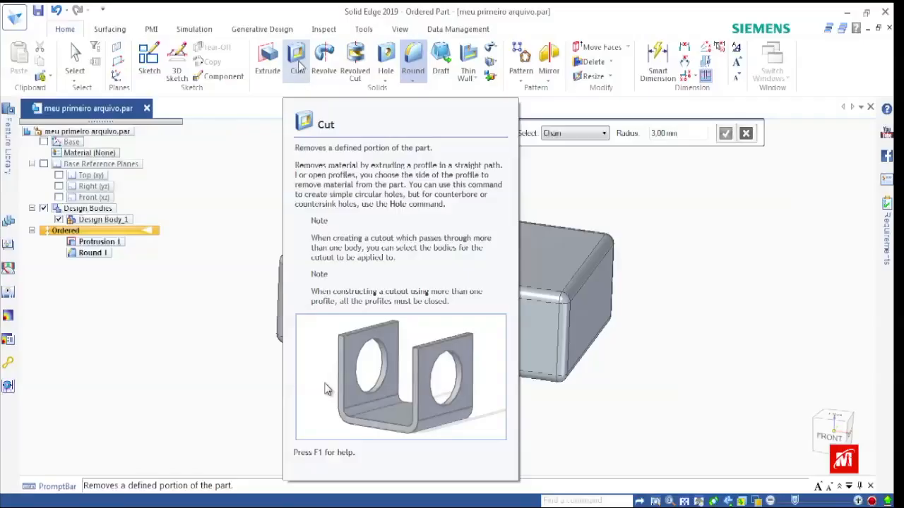
{"action": "left_click", "coordinate": [299, 65]}
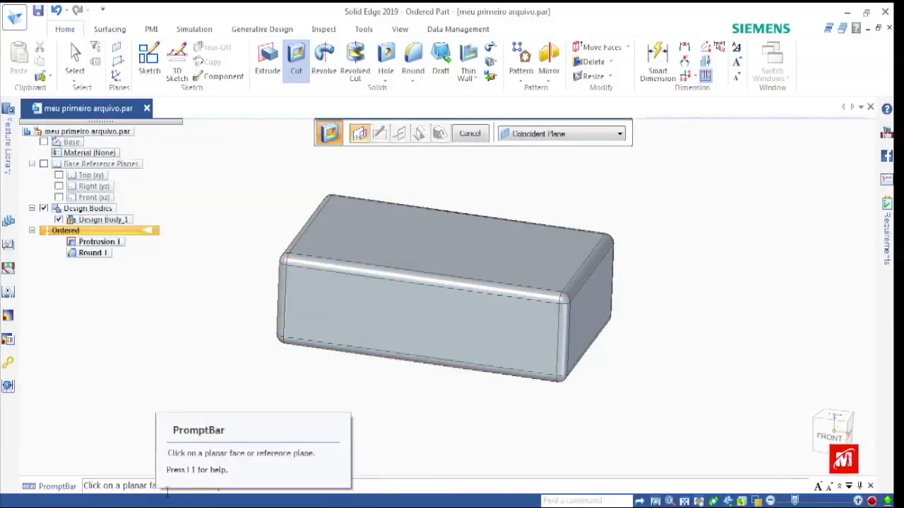
{"action": "left_click", "coordinate": [431, 321]}
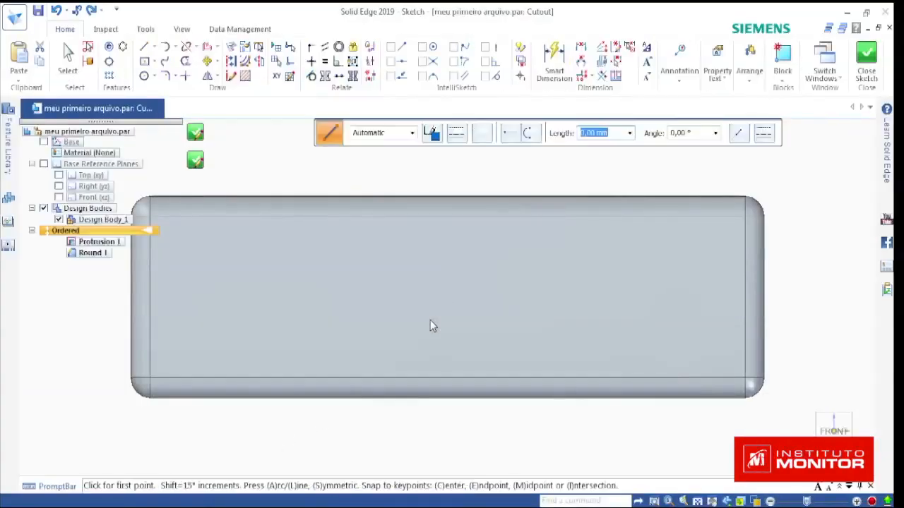
Sketch a circle about 11.5 mm in diameter on the front face, somewhat left of its centre
{"action": "scroll", "coordinate": [482, 304], "scroll_direction": "down", "scroll_amount": 2}
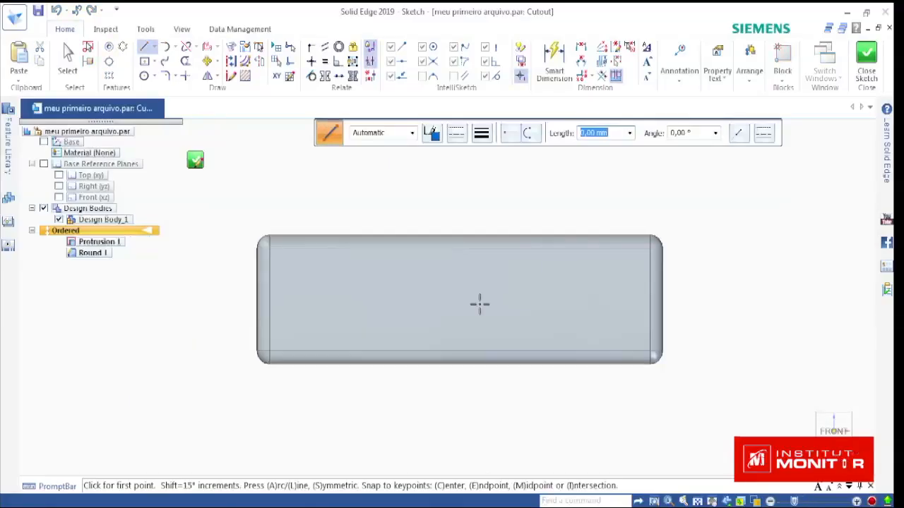
{"action": "scroll", "coordinate": [480, 304], "scroll_direction": "up", "scroll_amount": 1}
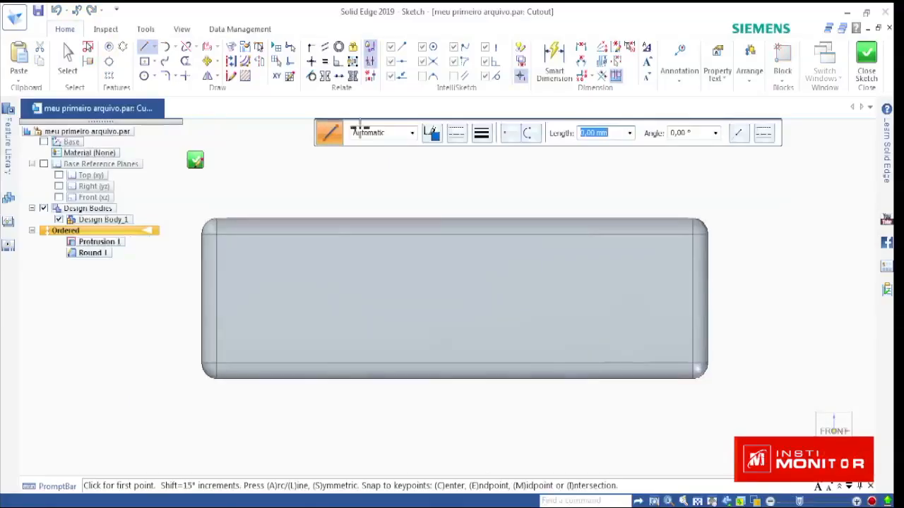
{"action": "left_click", "coordinate": [144, 75]}
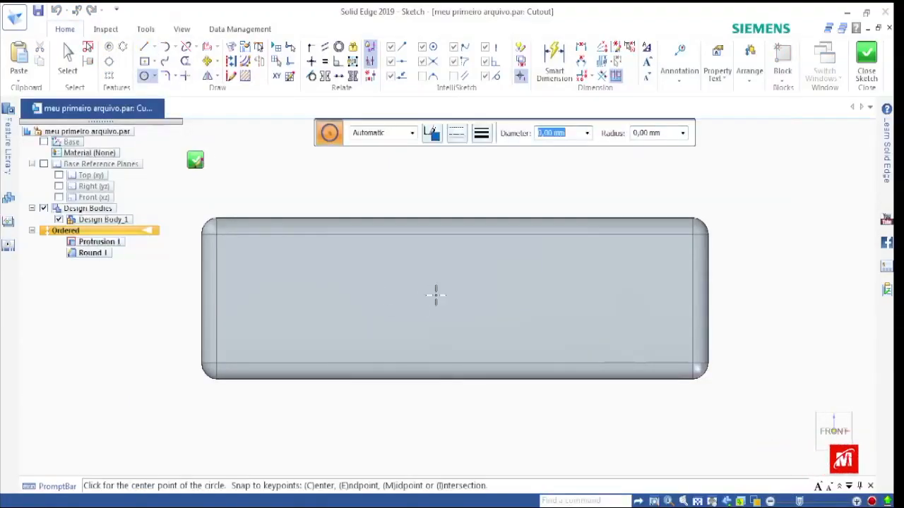
{"action": "left_click", "coordinate": [384, 288]}
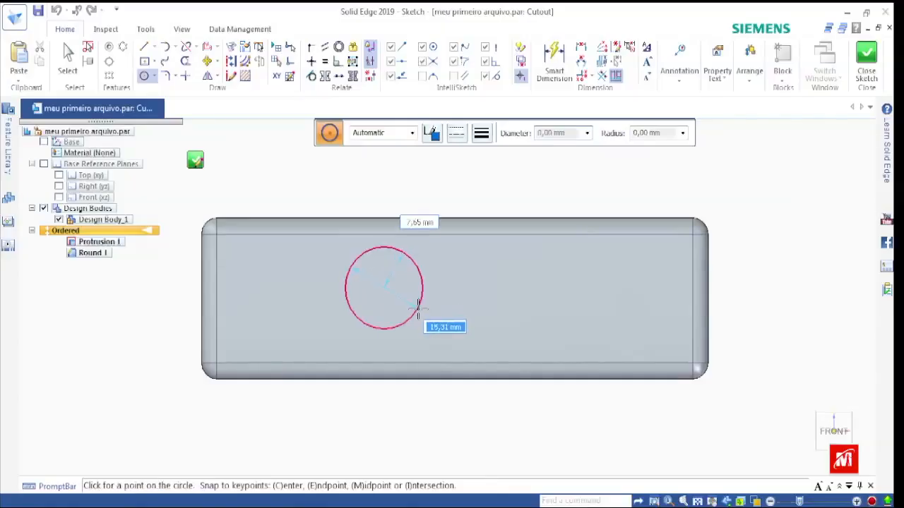
{"action": "left_click", "coordinate": [410, 303]}
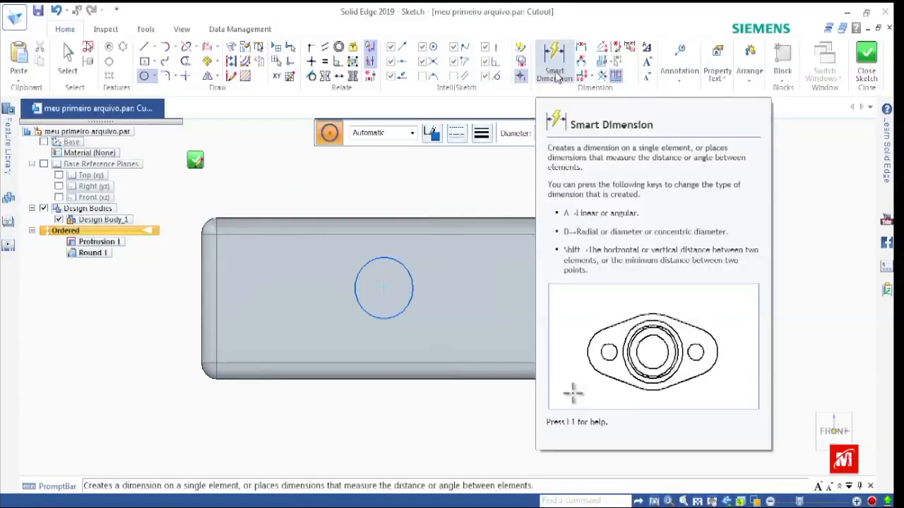
Dimension the circle's diameter and set it to 20 mm
{"action": "left_click", "coordinate": [555, 69]}
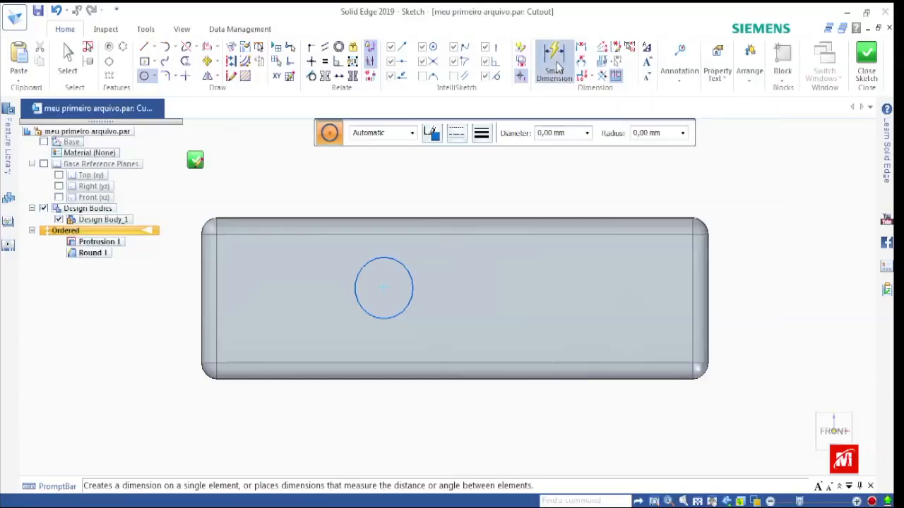
{"action": "left_click", "coordinate": [407, 264]}
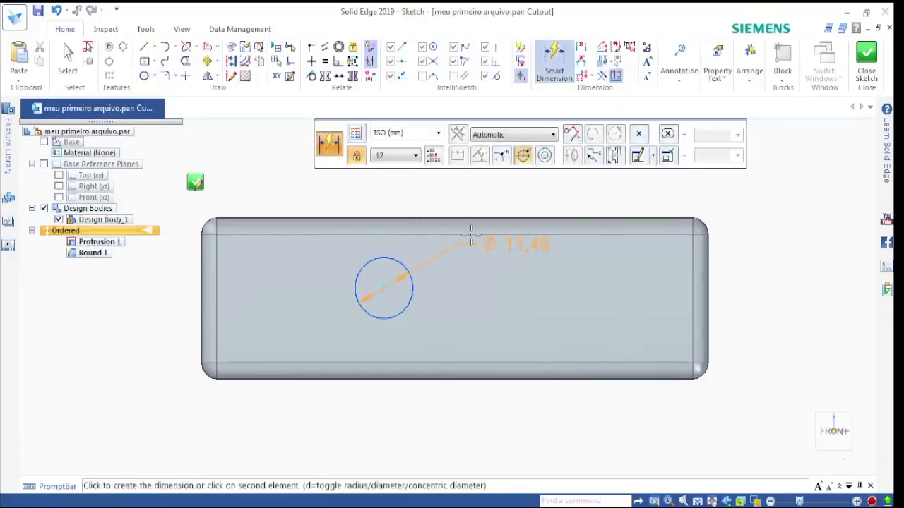
{"action": "left_click", "coordinate": [513, 189]}
{"action": "type", "text": "20"}
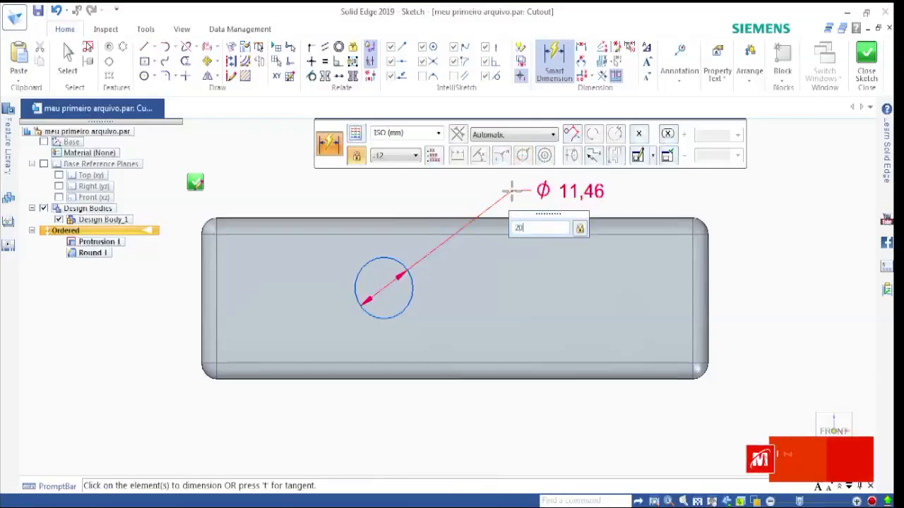
{"action": "key", "text": "Return"}
Dimension the horizontal distance from the block's left edge to the circle's centre and set it to 50 mm
{"action": "scroll", "coordinate": [421, 254], "scroll_direction": "down", "scroll_amount": 2}
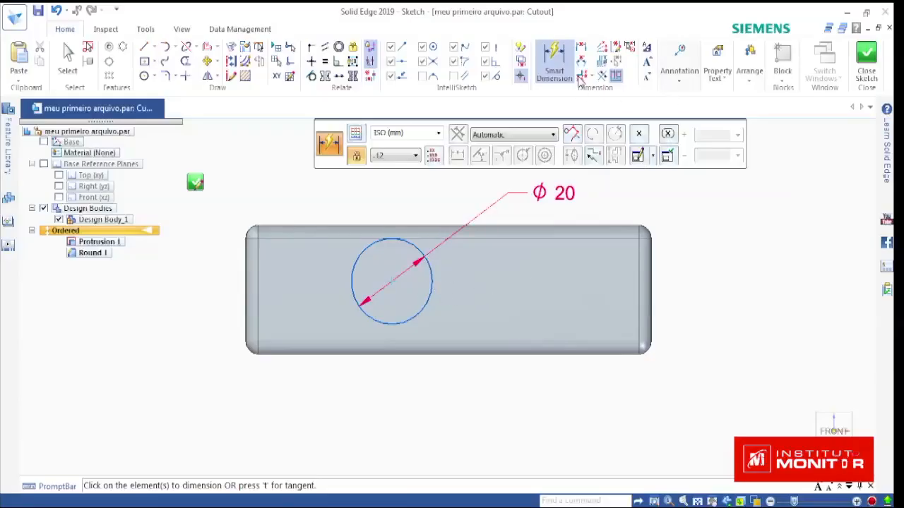
{"action": "left_click", "coordinate": [555, 61]}
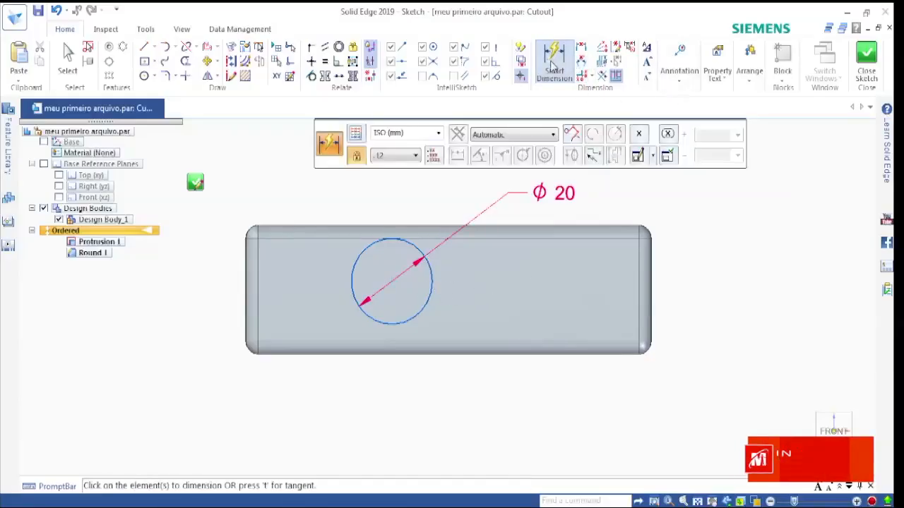
{"action": "left_click", "coordinate": [352, 280]}
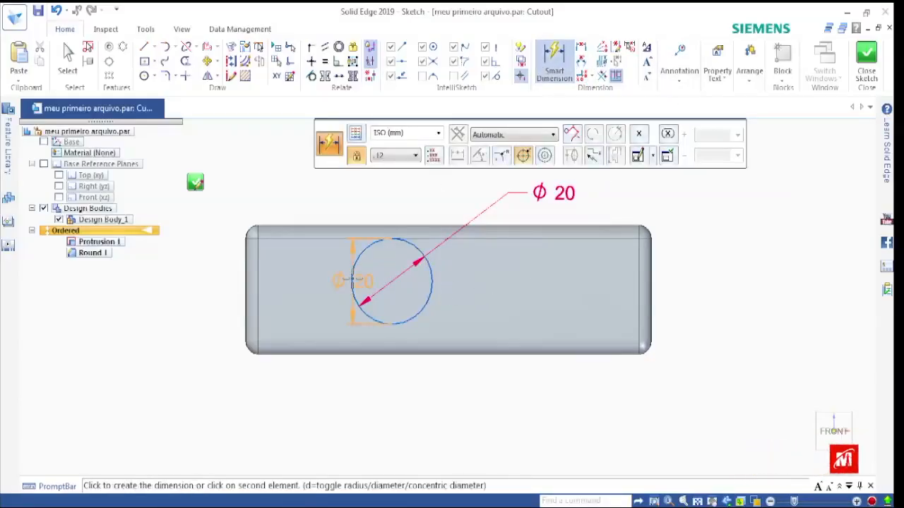
{"action": "right_click", "coordinate": [266, 299]}
{"action": "left_click", "coordinate": [266, 299]}
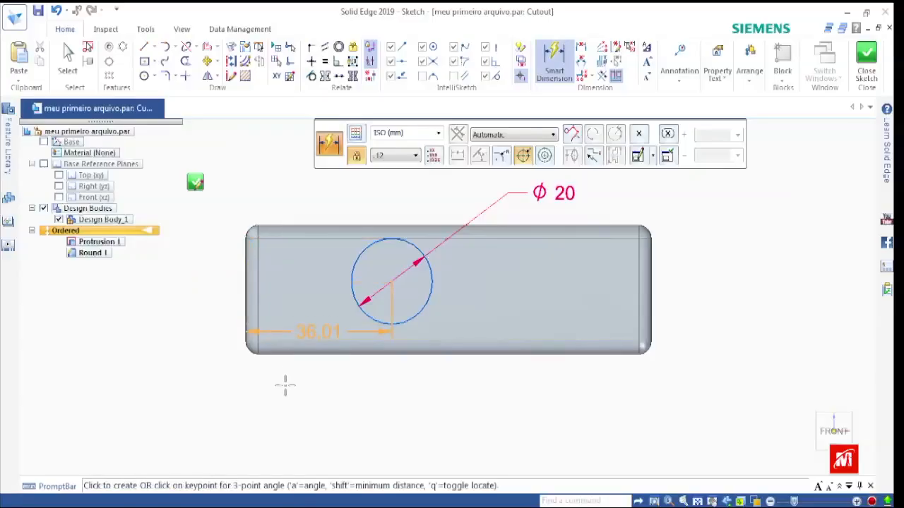
{"action": "left_click", "coordinate": [297, 434]}
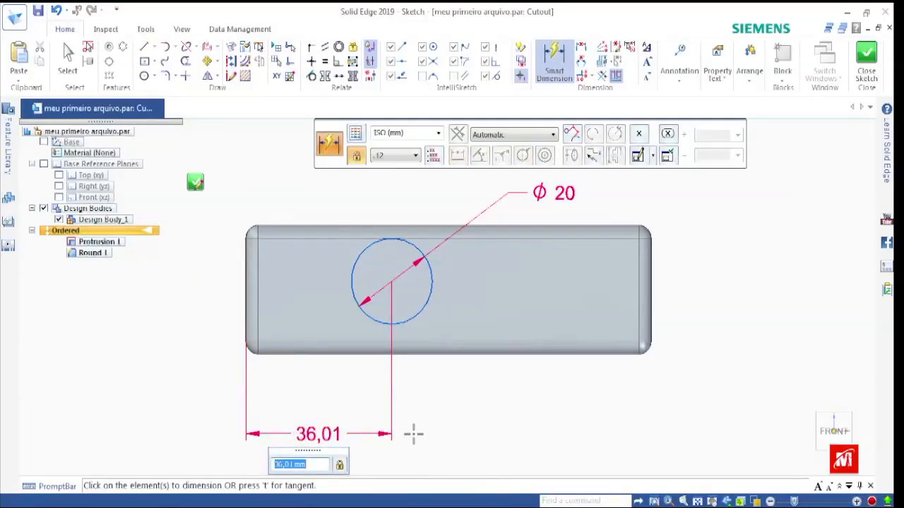
{"action": "key", "text": "Return"}
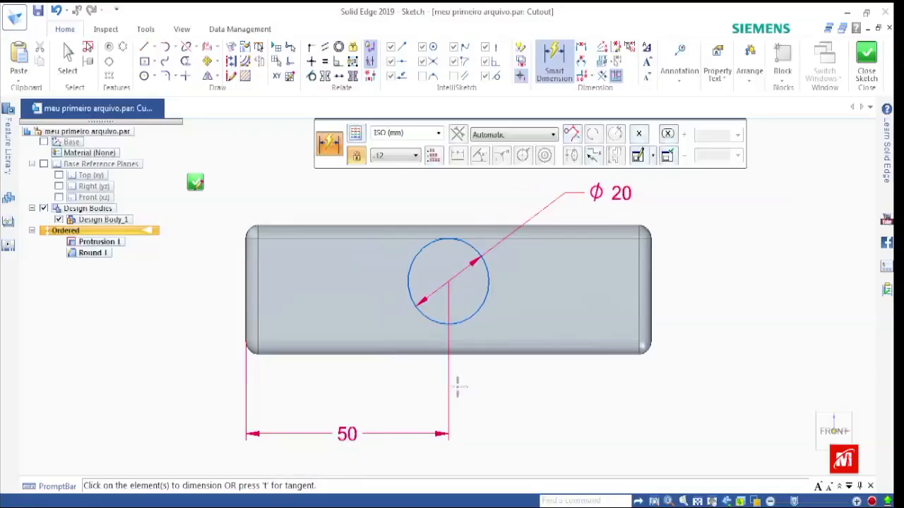
Dimension the vertical distance from the block's upper edge to the circle's centre and set it to 15 mm
{"action": "left_click", "coordinate": [410, 280]}
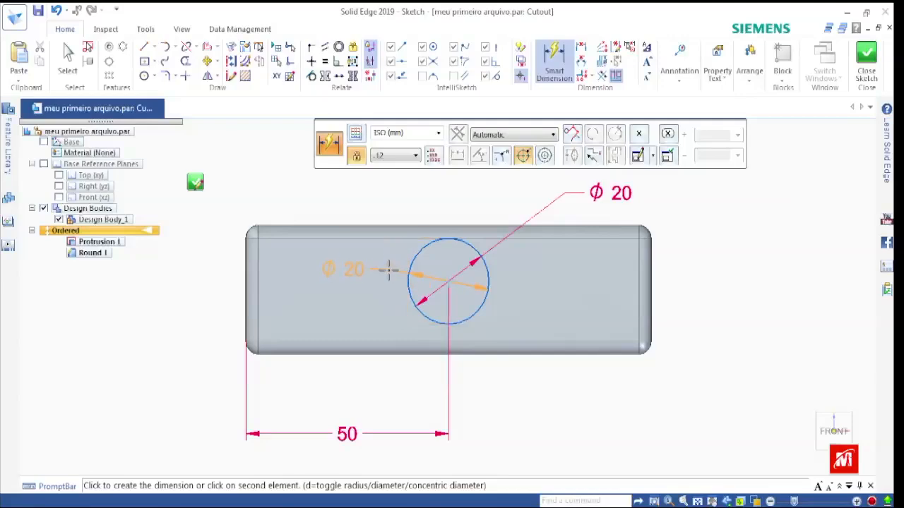
{"action": "left_click", "coordinate": [394, 223]}
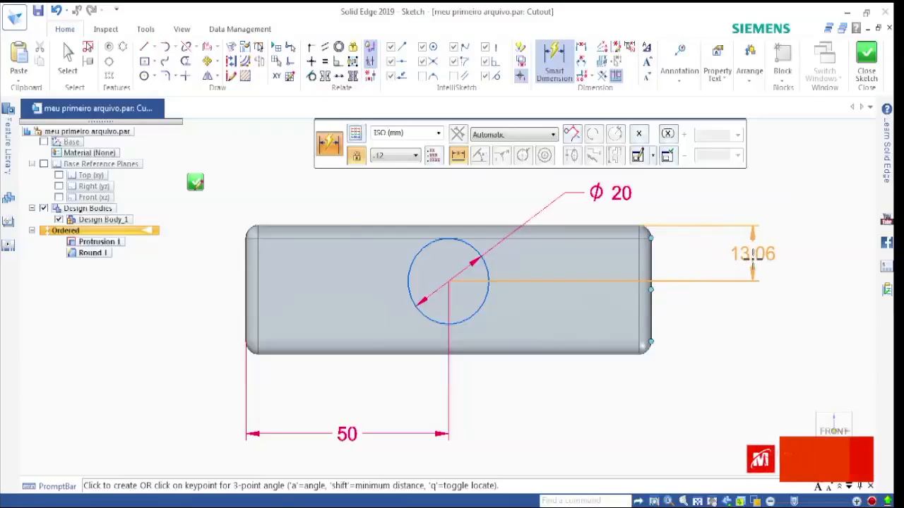
{"action": "left_click", "coordinate": [753, 260]}
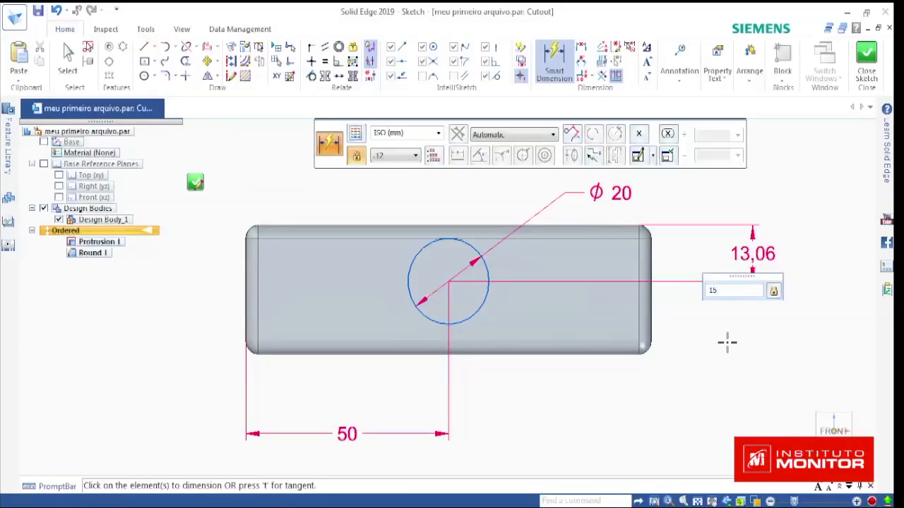
{"action": "type", "text": "15"}
{"action": "key", "text": "Return"}
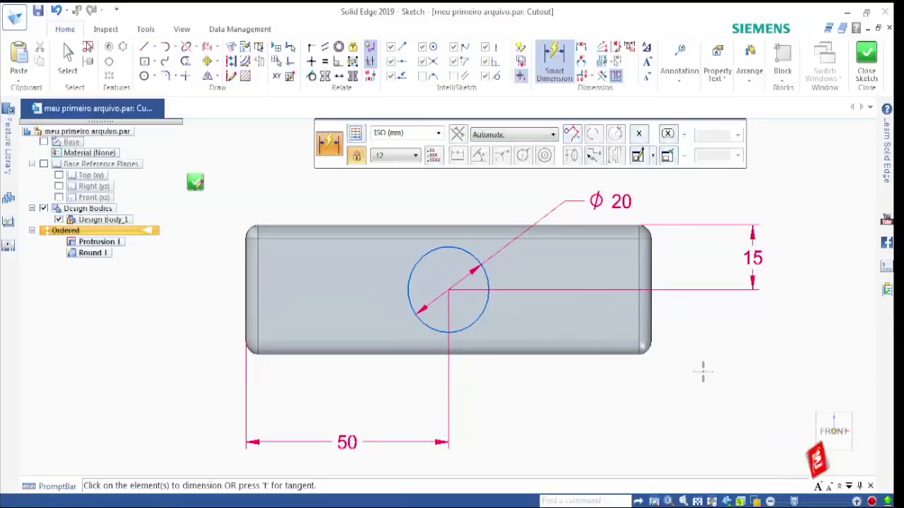
Finish the sketch and cut the circle into the block with the Through All extent
{"action": "left_click", "coordinate": [867, 77]}
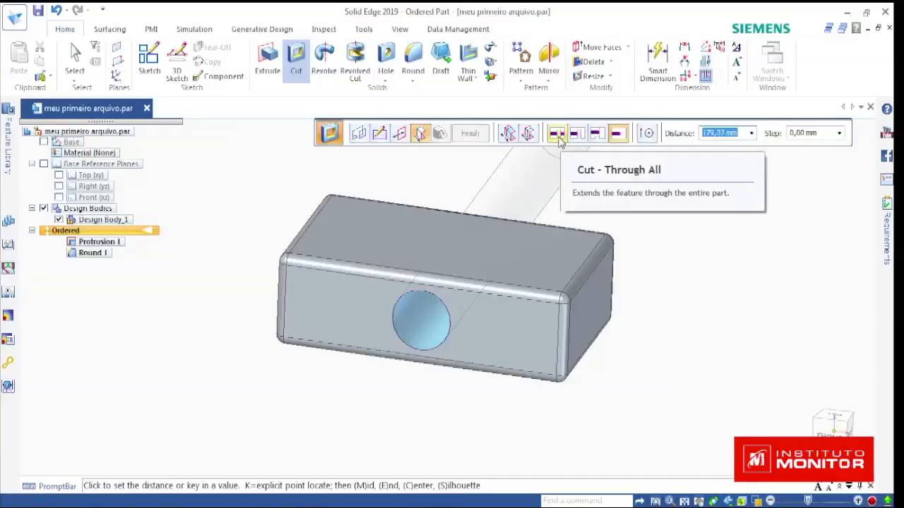
{"action": "left_click", "coordinate": [556, 134]}
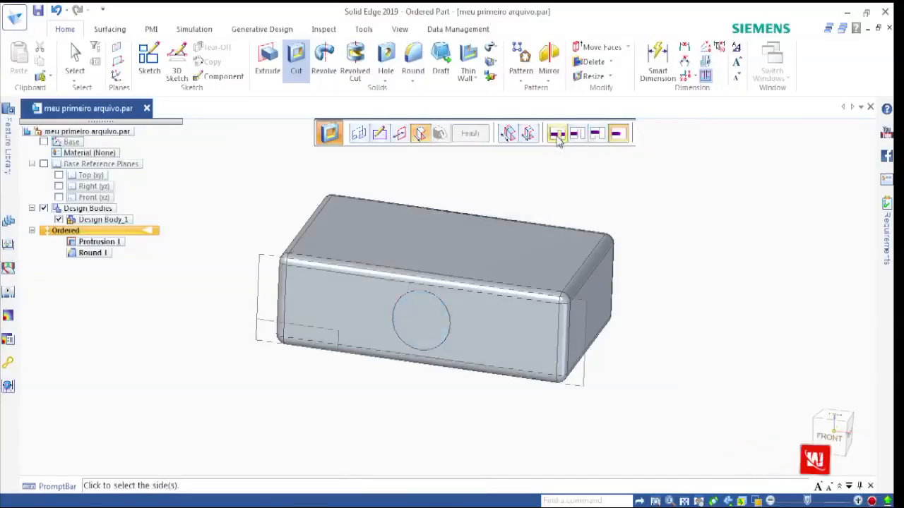
{"action": "scroll", "coordinate": [443, 402], "scroll_direction": "up", "scroll_amount": 2}
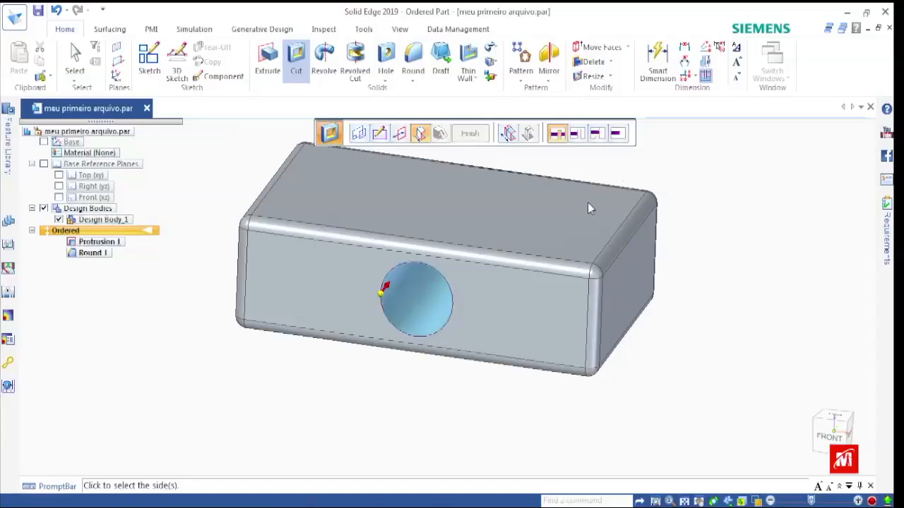
{"action": "left_click", "coordinate": [679, 159]}
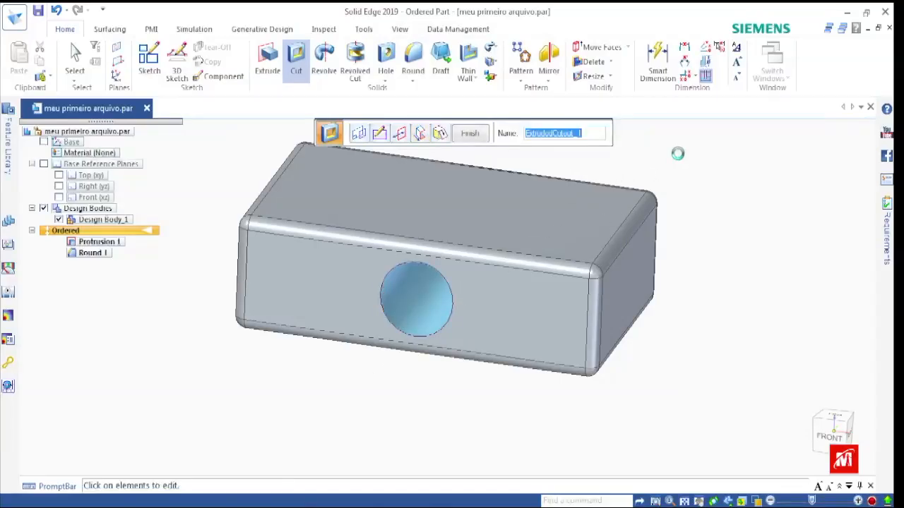
{"action": "left_click", "coordinate": [470, 132]}
Examine the circular hole through the block from several directions, including the back face
{"action": "middle_click_drag", "start_coordinate": [482, 368], "coordinate": [537, 368]}
{"action": "scroll", "coordinate": [468, 375], "scroll_direction": "down", "scroll_amount": 3}
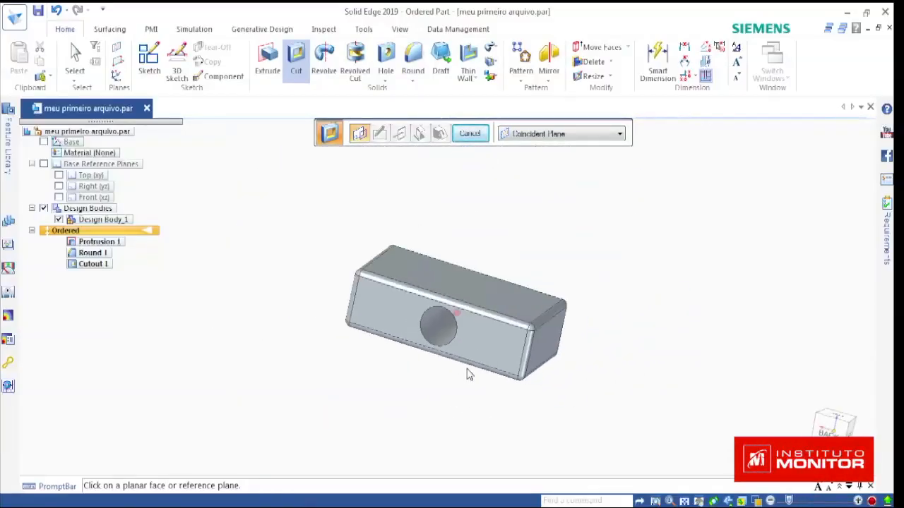
{"action": "scroll", "coordinate": [420, 376], "scroll_direction": "up", "scroll_amount": 1}
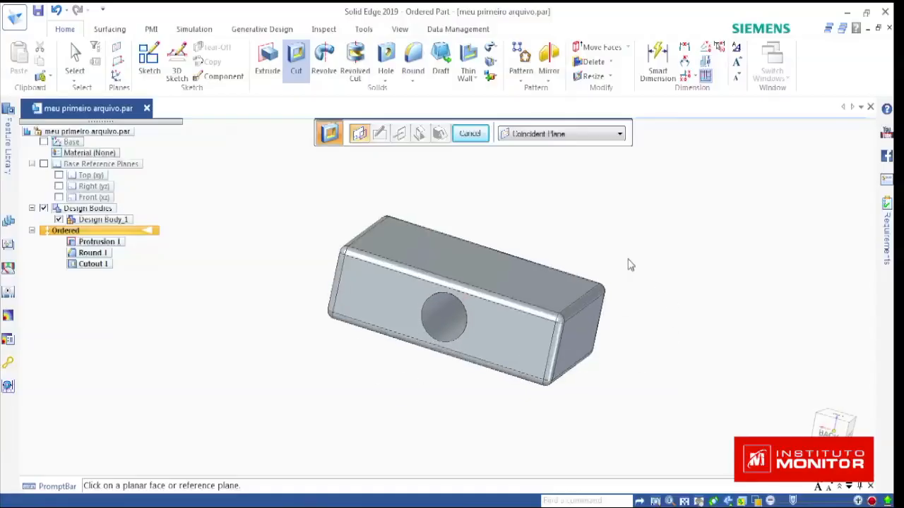
{"action": "scroll", "coordinate": [423, 374], "scroll_direction": "down", "scroll_amount": 1}
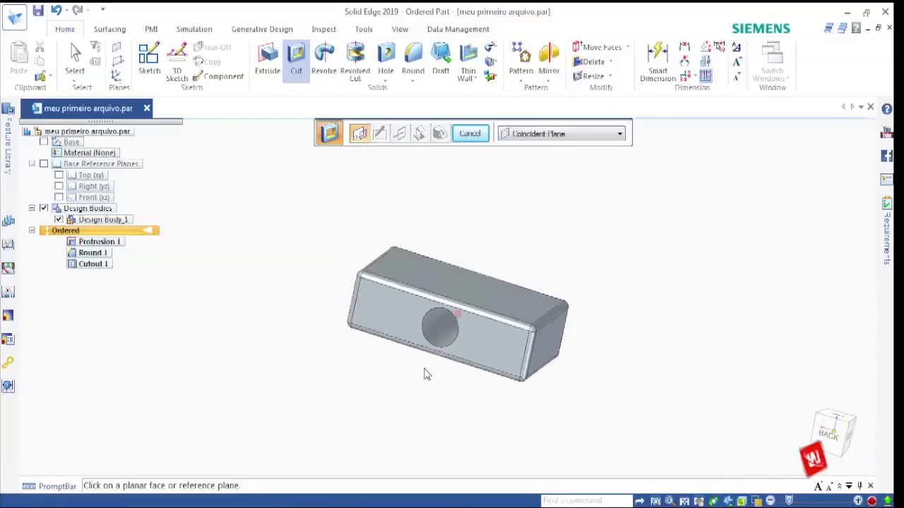
{"action": "scroll", "coordinate": [417, 374], "scroll_direction": "down", "scroll_amount": 1}
{"action": "scroll", "coordinate": [424, 381], "scroll_direction": "up", "scroll_amount": 2}
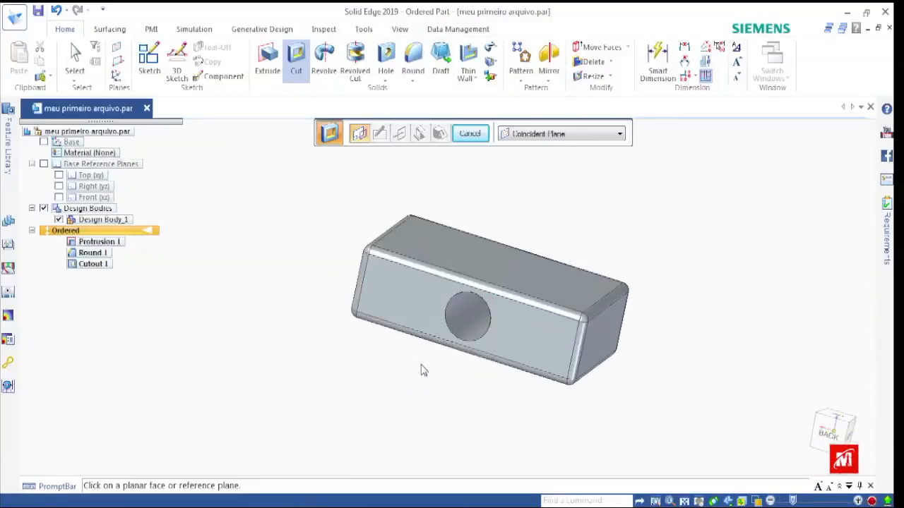
{"action": "middle_click_drag", "start_coordinate": [315, 367], "coordinate": [374, 307]}
{"action": "scroll", "coordinate": [381, 308], "scroll_direction": "down", "scroll_amount": 1}
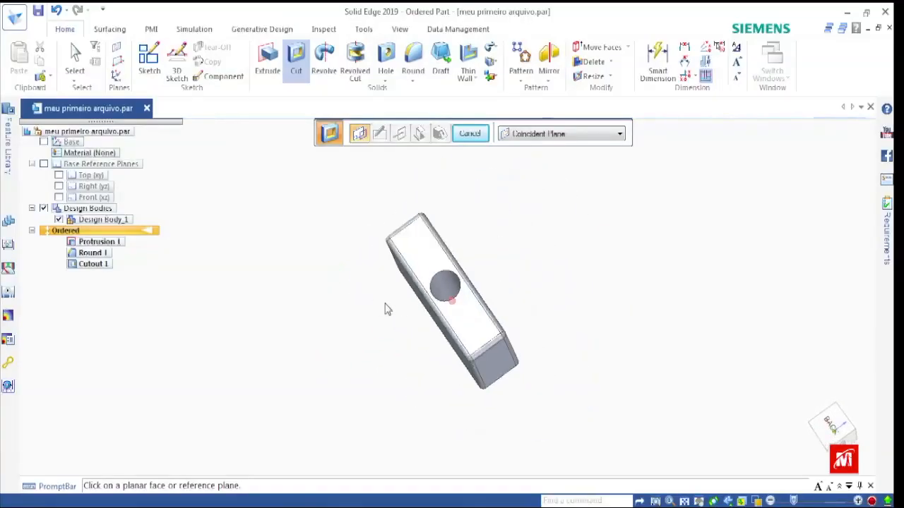
{"action": "scroll", "coordinate": [381, 309], "scroll_direction": "down", "scroll_amount": 1}
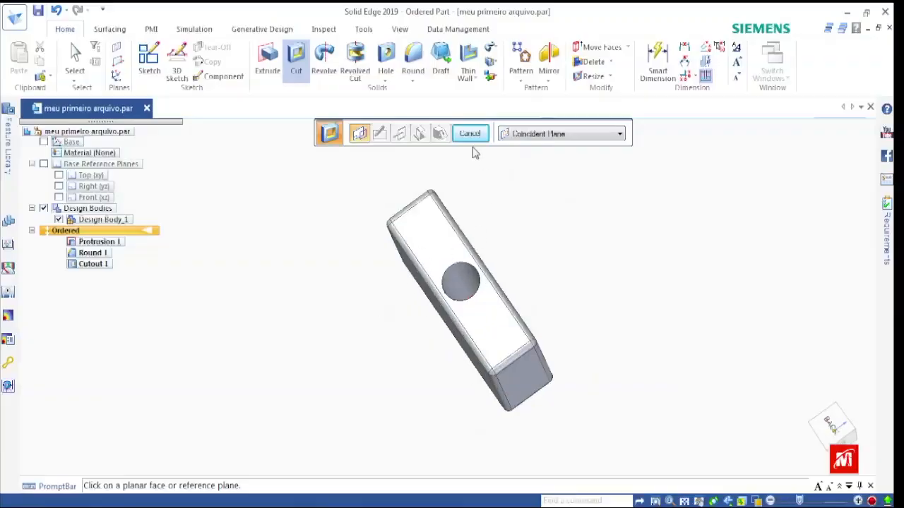
End the Cut command, then save and close meu primeiro arquivo.par
{"action": "left_click", "coordinate": [468, 134]}
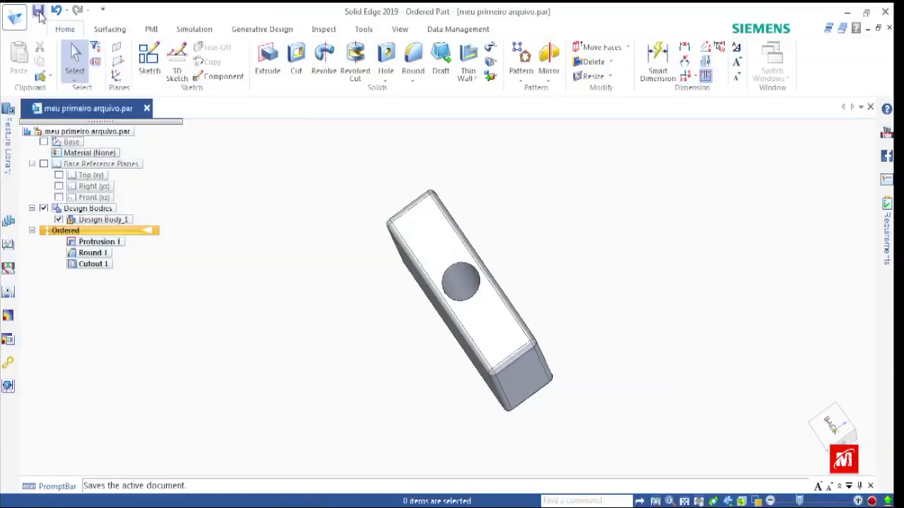
{"action": "left_click", "coordinate": [38, 12]}
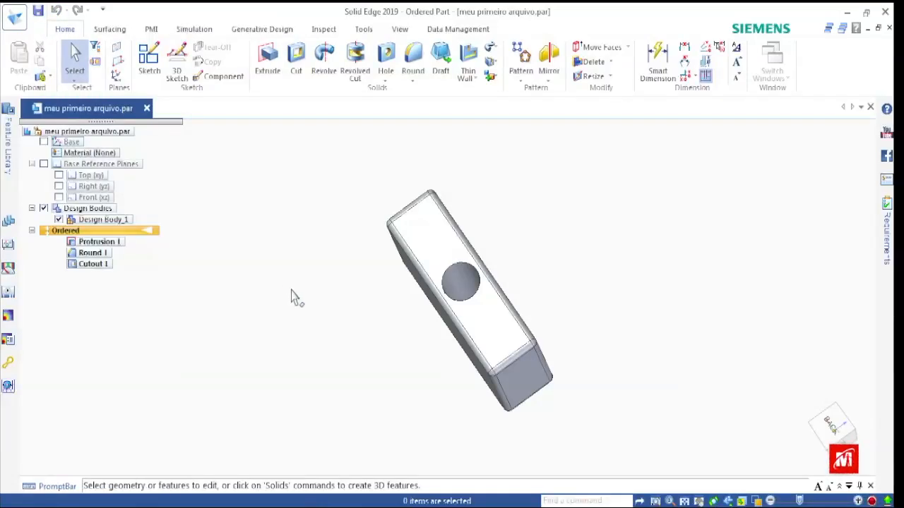
{"action": "left_click", "coordinate": [147, 109]}
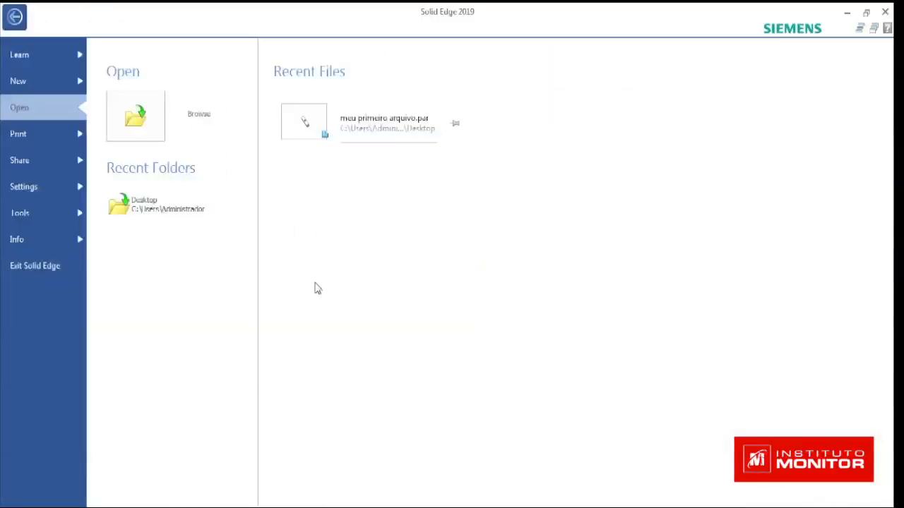
Create a new ISO Metric Part in the ordered environment and show its three base reference planes
{"action": "left_click", "coordinate": [42, 88]}
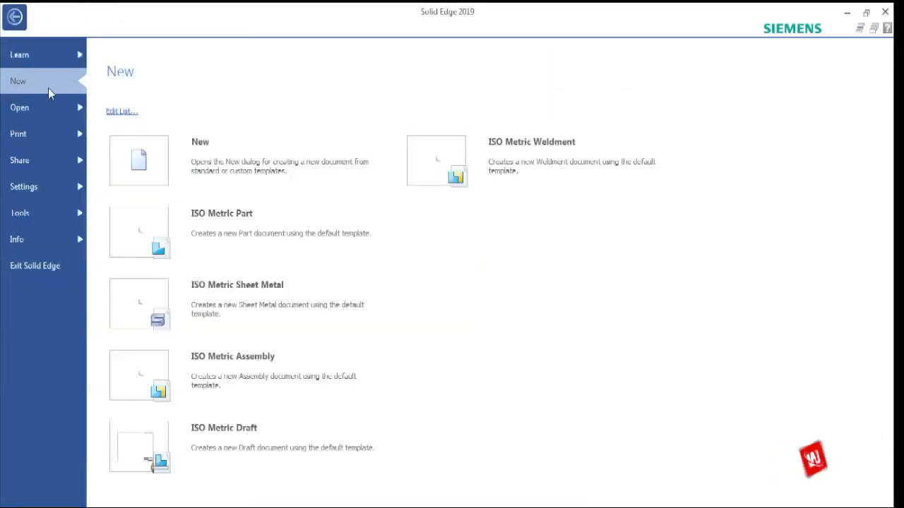
{"action": "left_click", "coordinate": [240, 222]}
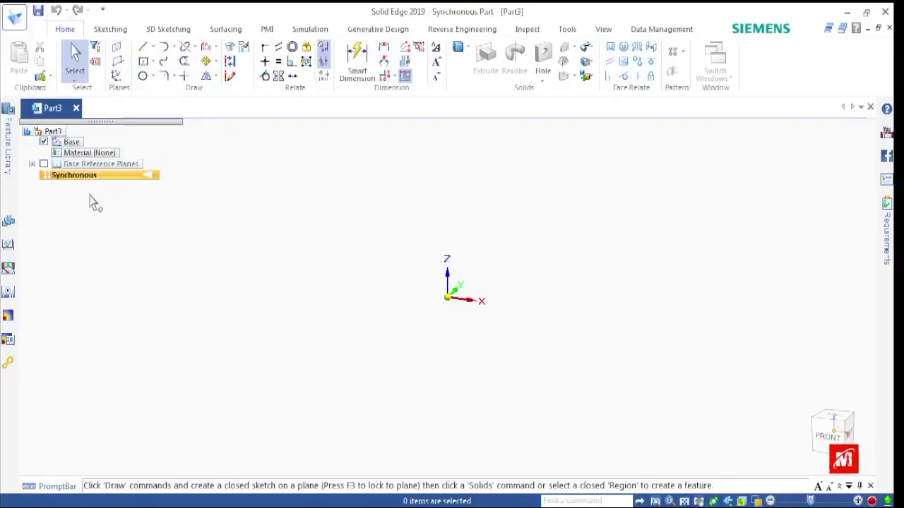
{"action": "right_click", "coordinate": [192, 252]}
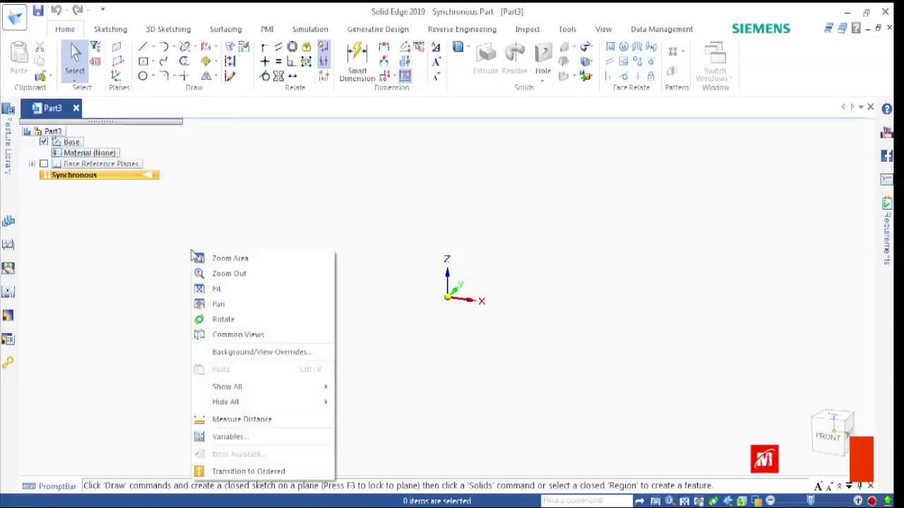
{"action": "left_click", "coordinate": [229, 471]}
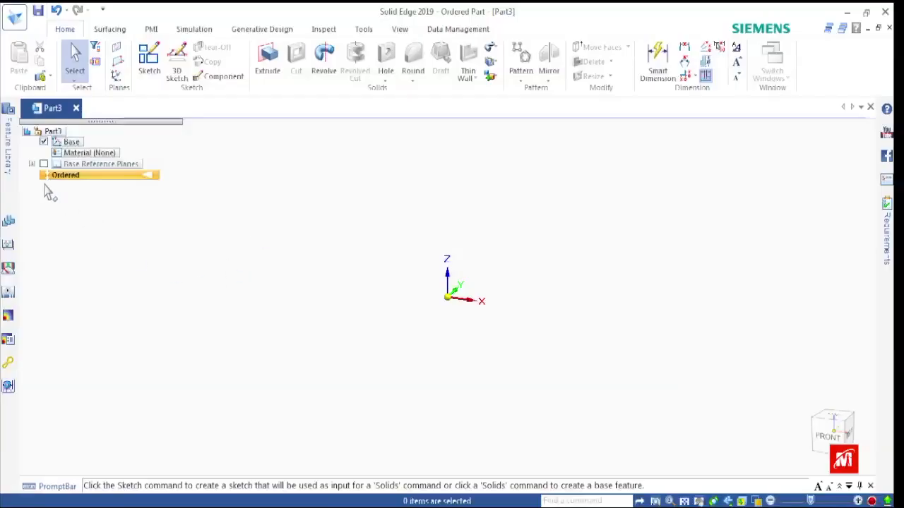
{"action": "left_click", "coordinate": [32, 164]}
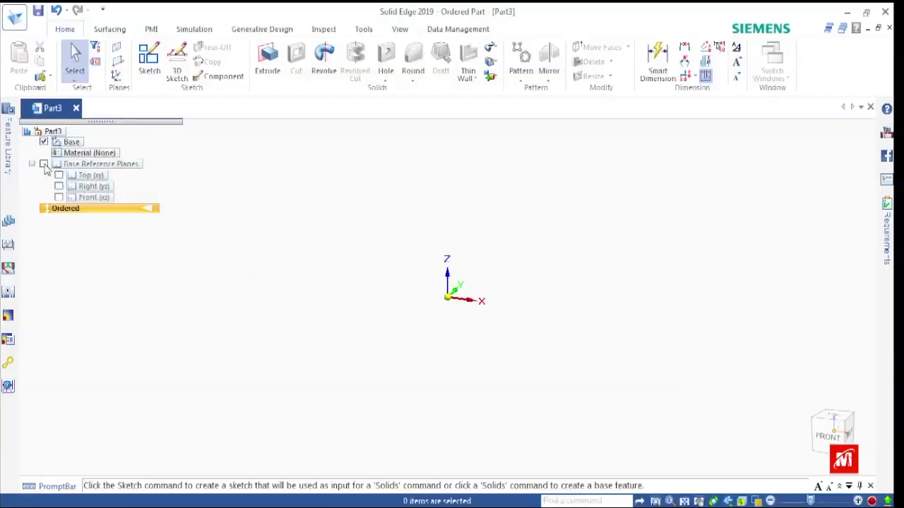
{"action": "left_click", "coordinate": [44, 164]}
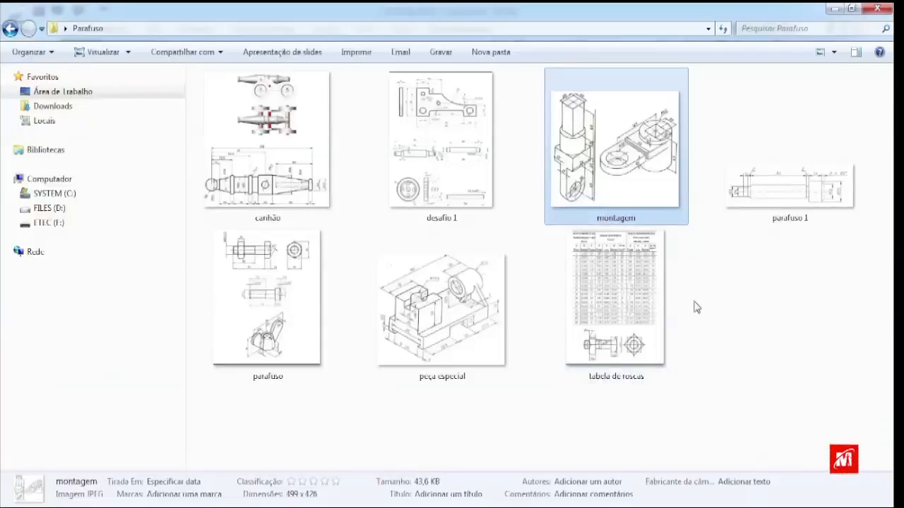
Open the parafuso 1 drawing image from the Parafuso folder and dock its window to half the screen
{"action": "double_click", "coordinate": [771, 195]}
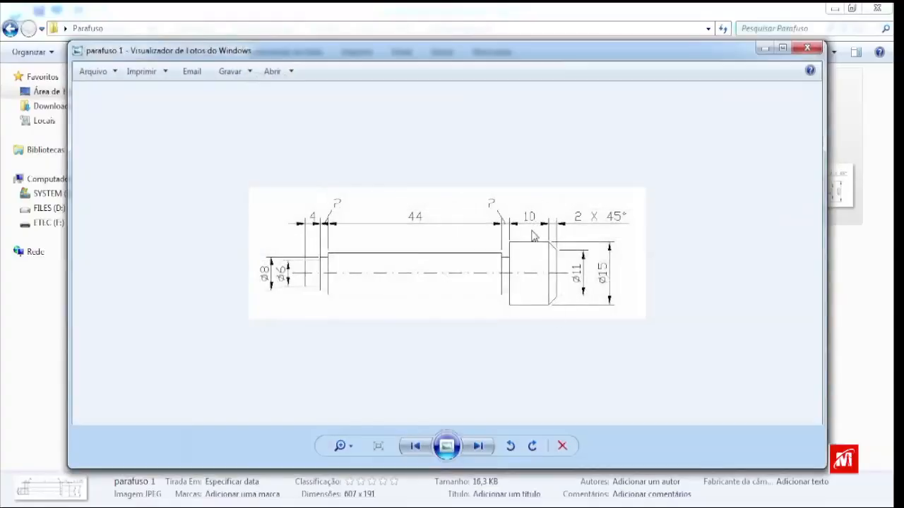
{"action": "scroll", "coordinate": [510, 245], "scroll_direction": "up", "scroll_amount": 2}
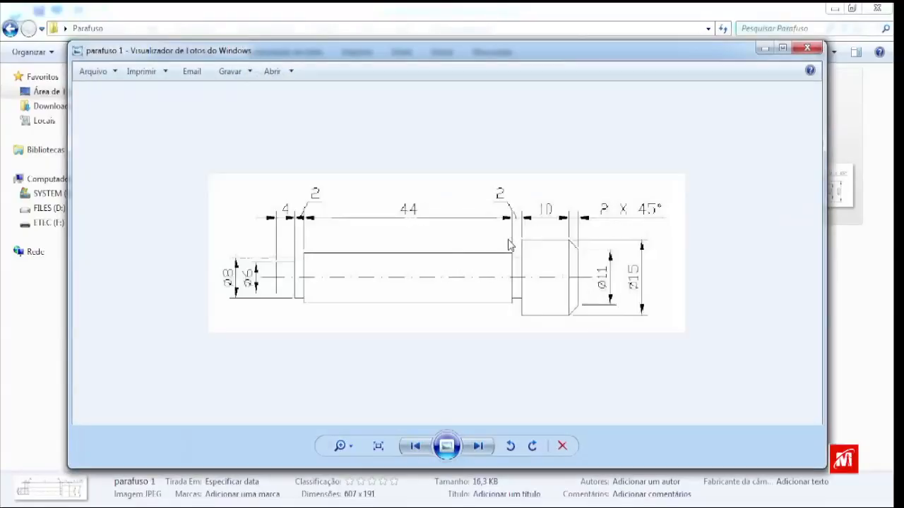
{"action": "scroll", "coordinate": [555, 254], "scroll_direction": "down", "scroll_amount": 1}
{"action": "mouse_move", "coordinate": [496, 55]}
{"action": "left_mouse_down"}
{"action": "mouse_move", "coordinate": [142, 70]}
{"action": "mouse_move", "coordinate": [7, 88]}
{"action": "left_mouse_up"}
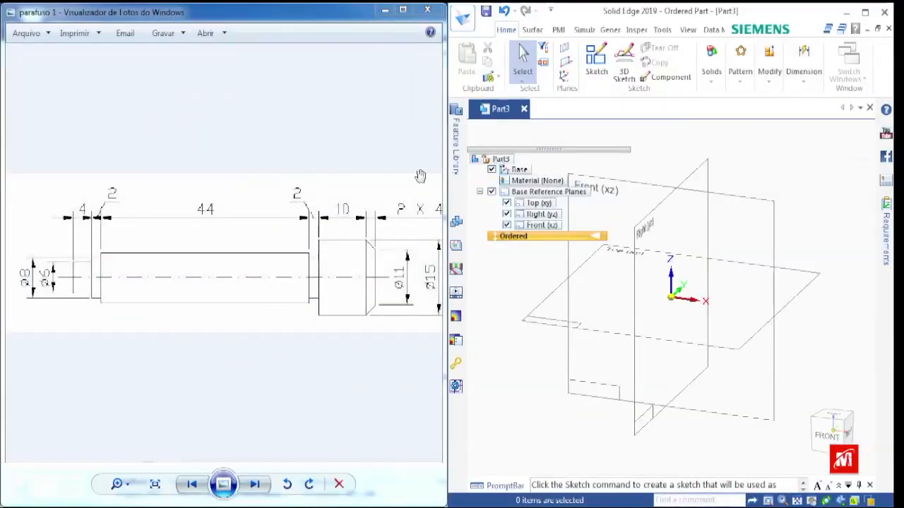
Maximize the Solid Edge window, check the parafuso 1 drawing over it, and return to the new part
{"action": "left_click", "coordinate": [864, 12]}
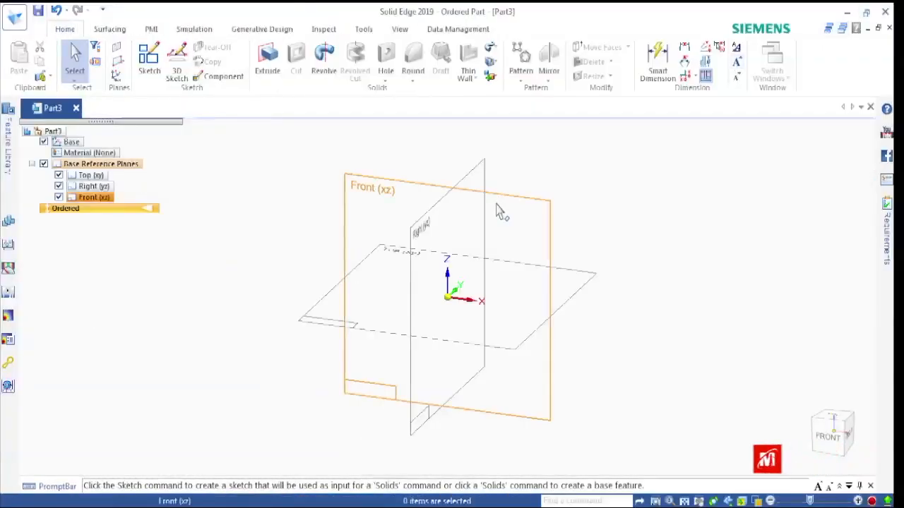
{"action": "key", "text": "alt+Tab"}
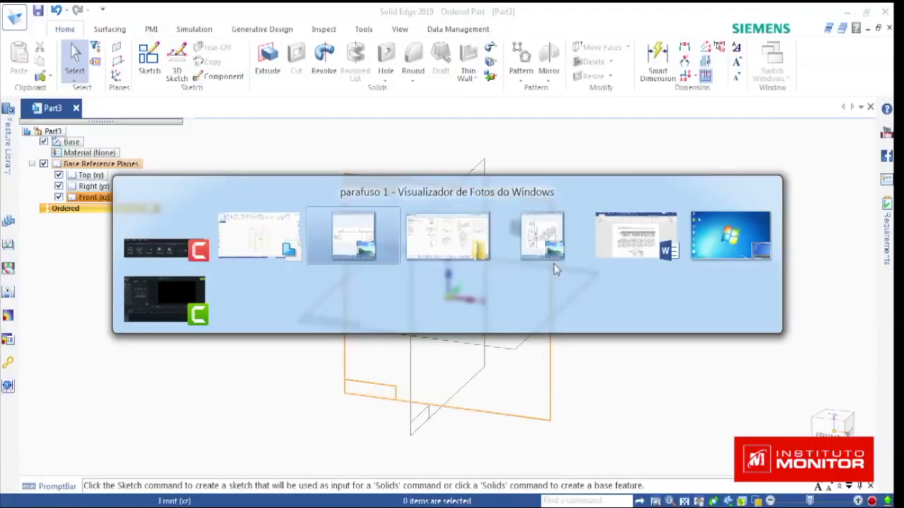
{"action": "left_click", "coordinate": [358, 234]}
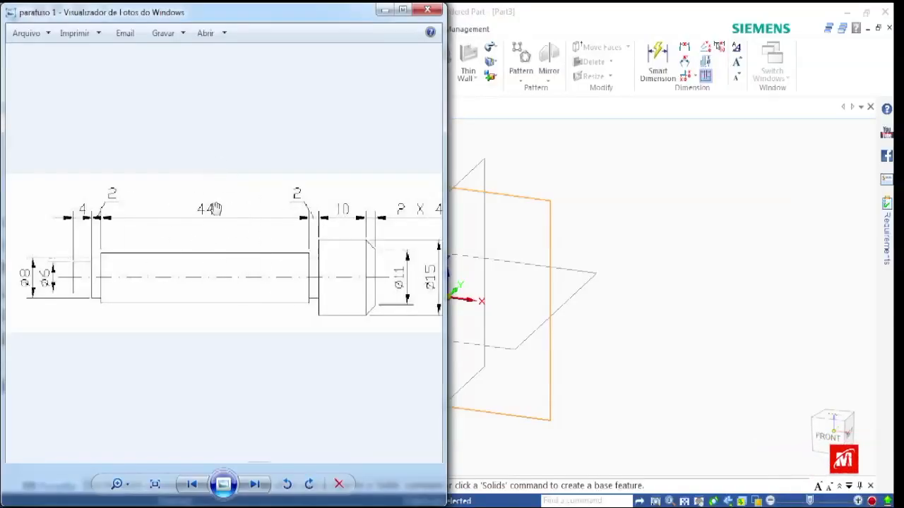
{"action": "left_click", "coordinate": [759, 268]}
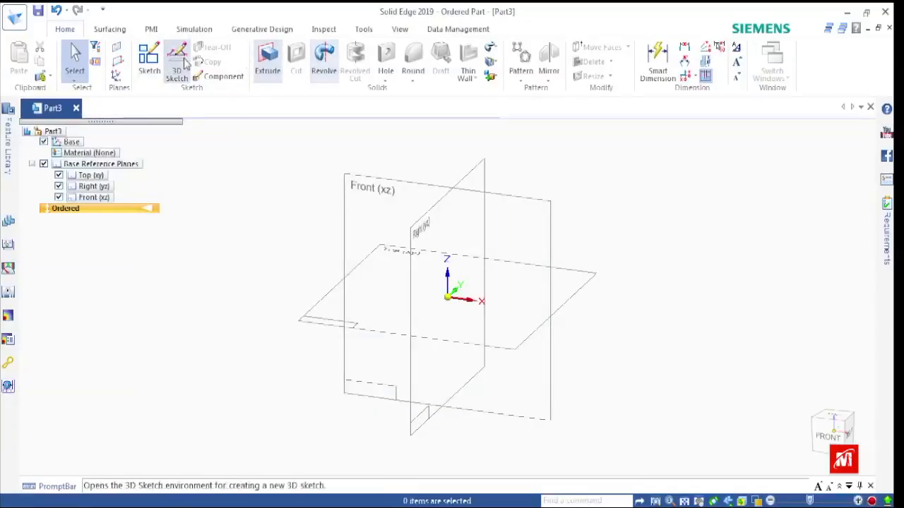
Start a sketch on the Front (xz) plane and consult the parafuso 1 drawing for the screw's profile
{"action": "left_click", "coordinate": [149, 65]}
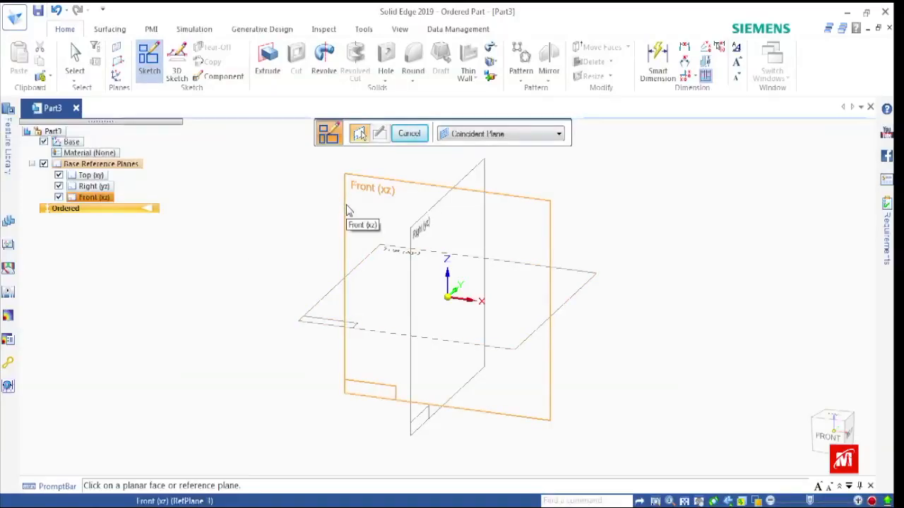
{"action": "left_click", "coordinate": [346, 210]}
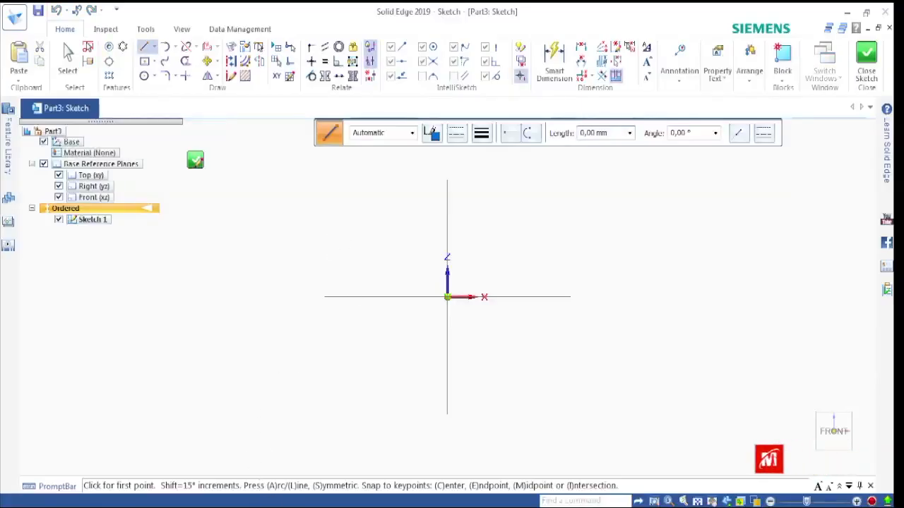
{"action": "mouse_move", "coordinate": [262, 500]}
{"action": "left_click", "coordinate": [322, 468]}
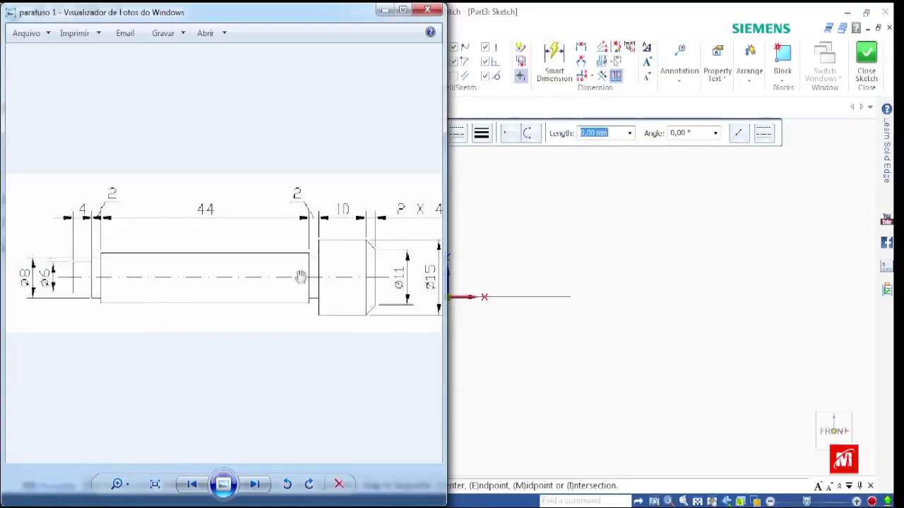
{"action": "left_click", "coordinate": [521, 373]}
Draw the screw head's outline with lines: about 18 mm up from the origin, about 23 mm away from it, and partway back down
{"action": "key", "text": "Escape"}
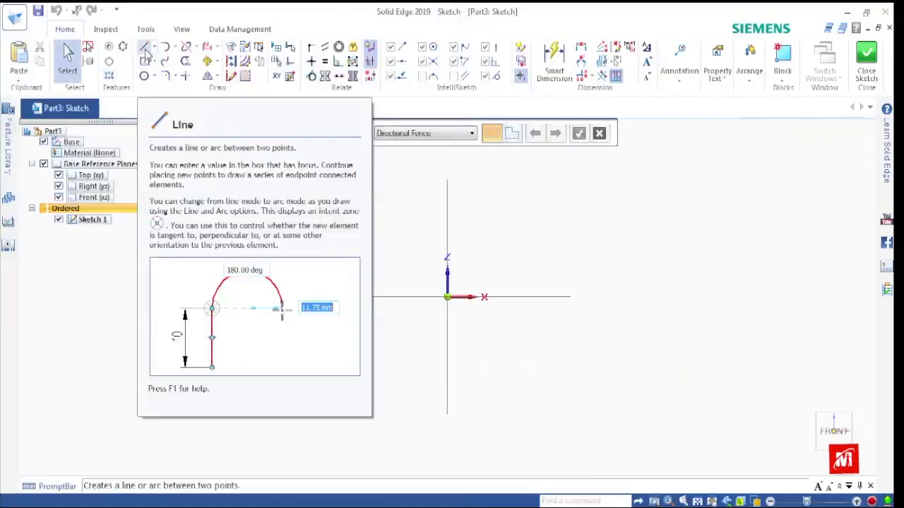
{"action": "left_click", "coordinate": [145, 49]}
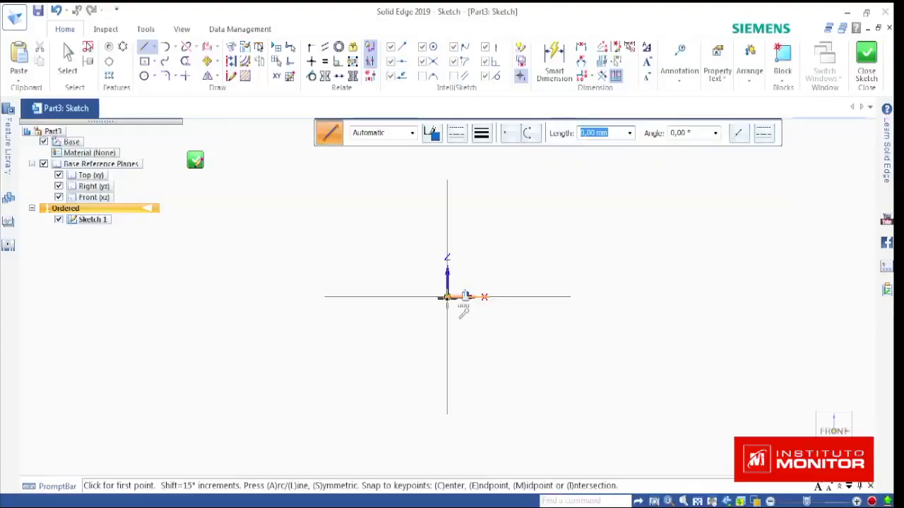
{"action": "left_click", "coordinate": [446, 297]}
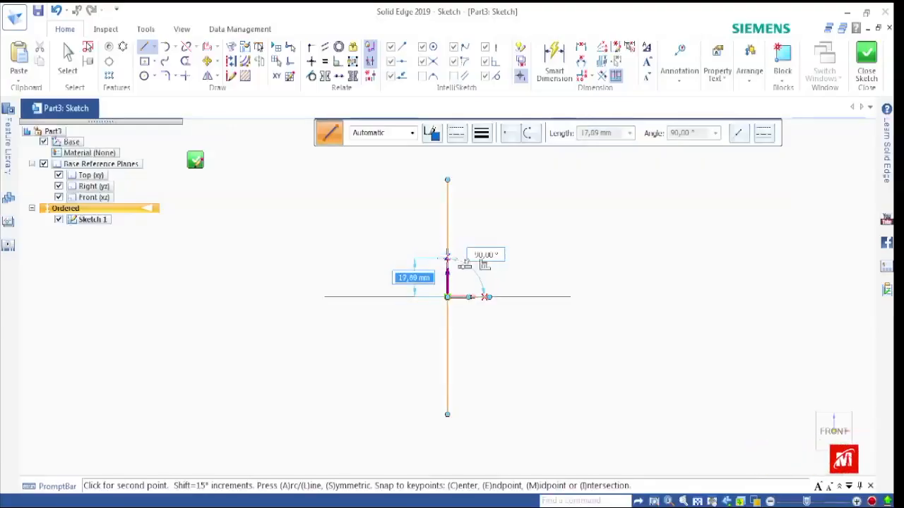
{"action": "left_click", "coordinate": [432, 258]}
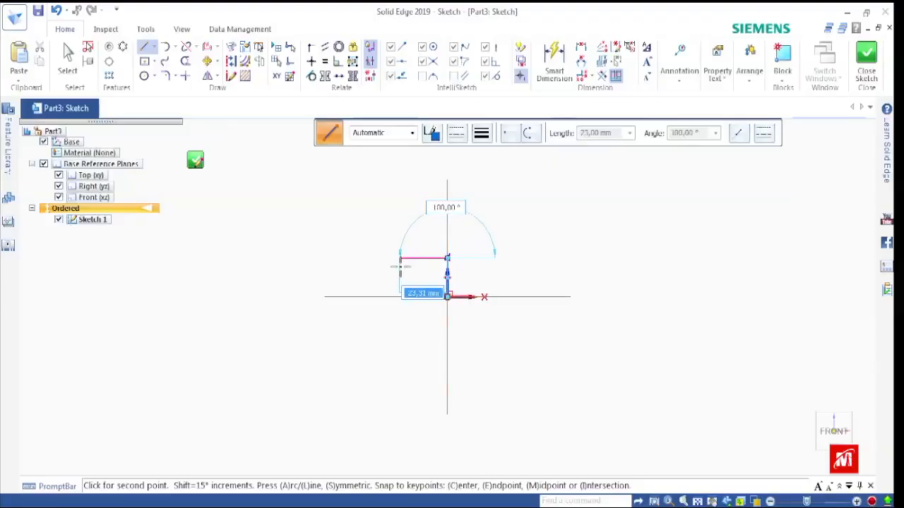
{"action": "left_click", "coordinate": [399, 260]}
{"action": "left_click", "coordinate": [400, 278]}
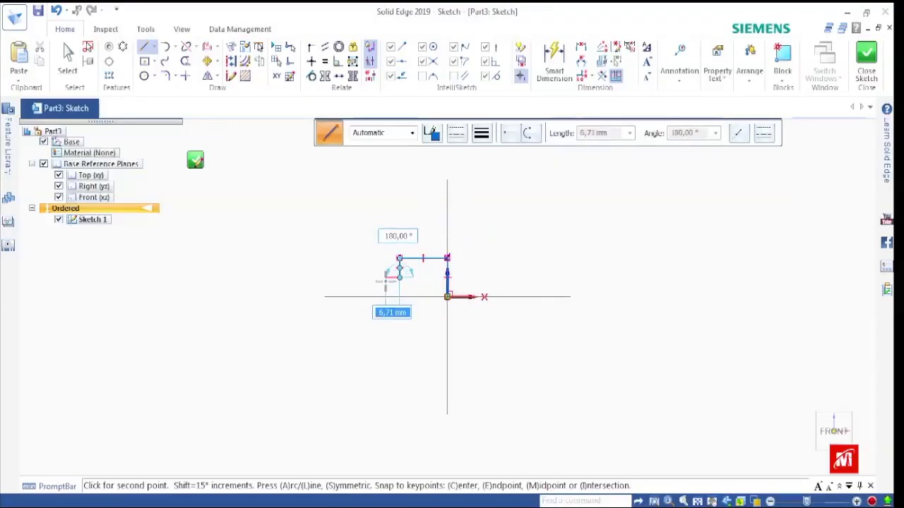
Continue the profile with the short groove, the long shank line and the stepped end, and close it with a base line to the origin
{"action": "left_click", "coordinate": [385, 276]}
{"action": "left_click", "coordinate": [384, 268]}
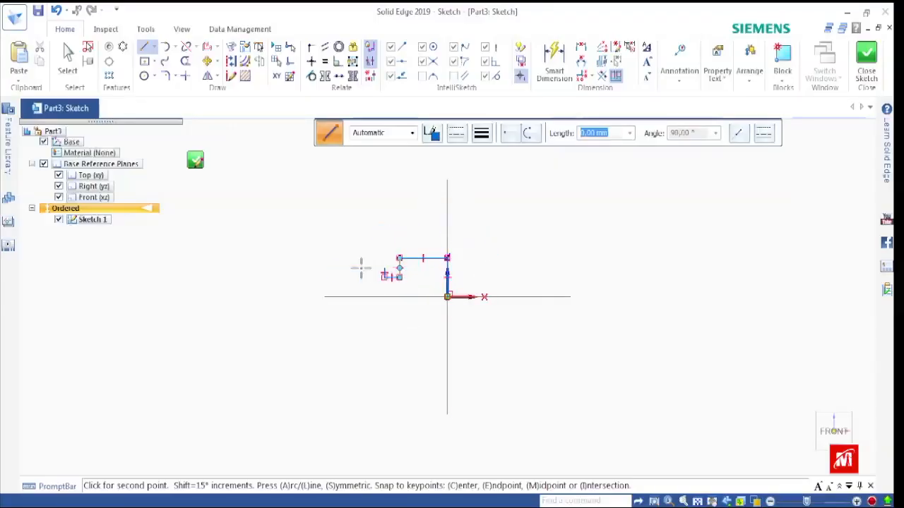
{"action": "left_click", "coordinate": [269, 269]}
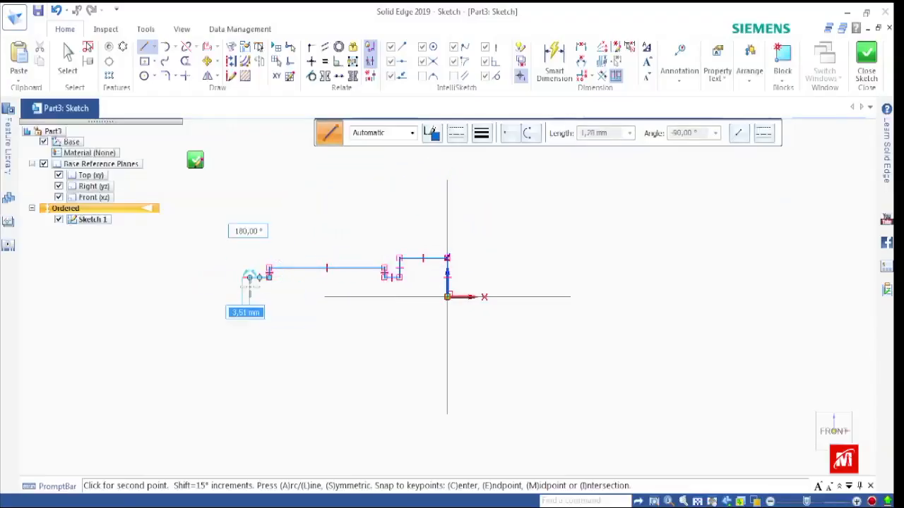
{"action": "left_click", "coordinate": [258, 296]}
{"action": "left_click", "coordinate": [446, 297]}
{"action": "scroll", "coordinate": [256, 339], "scroll_direction": "down", "scroll_amount": 2}
{"action": "scroll", "coordinate": [248, 339], "scroll_direction": "up", "scroll_amount": 6}
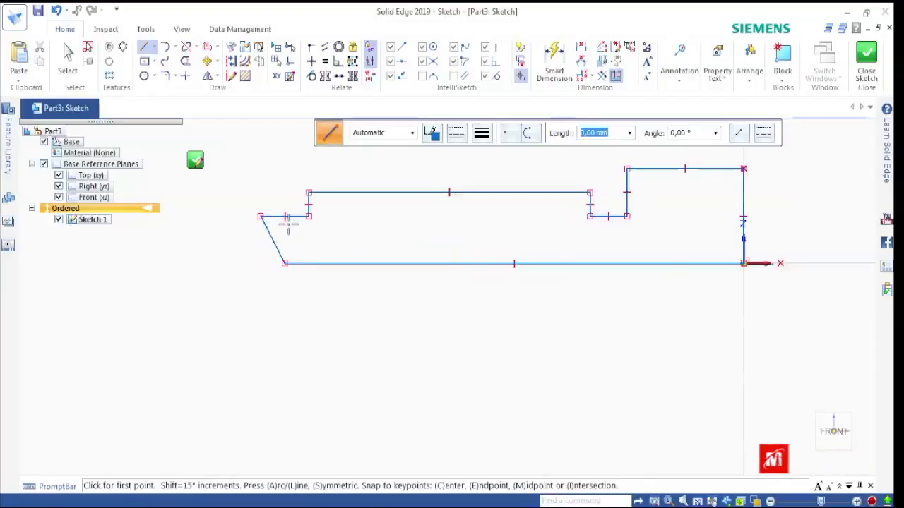
Delete the slanted line at the profile's far end and check the screw's end shape in the parafuso 1 drawing
{"action": "key", "text": "Escape"}
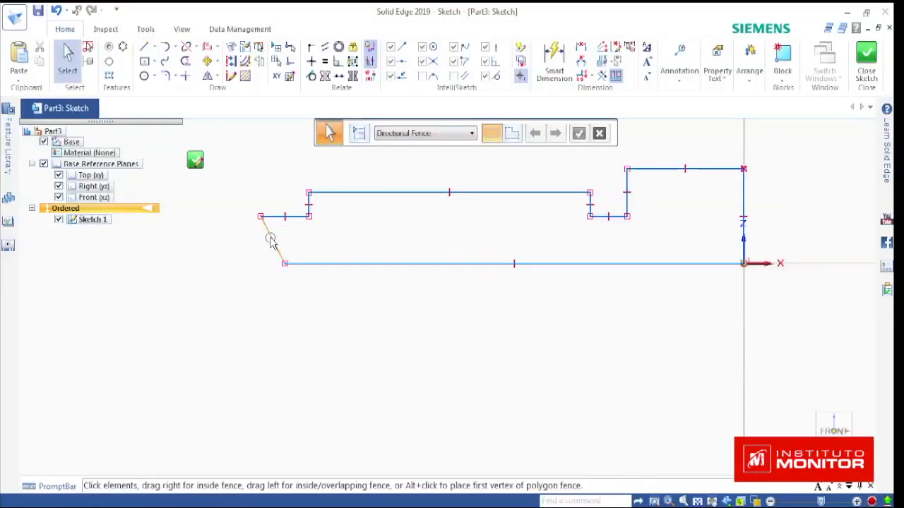
{"action": "left_click", "coordinate": [272, 240]}
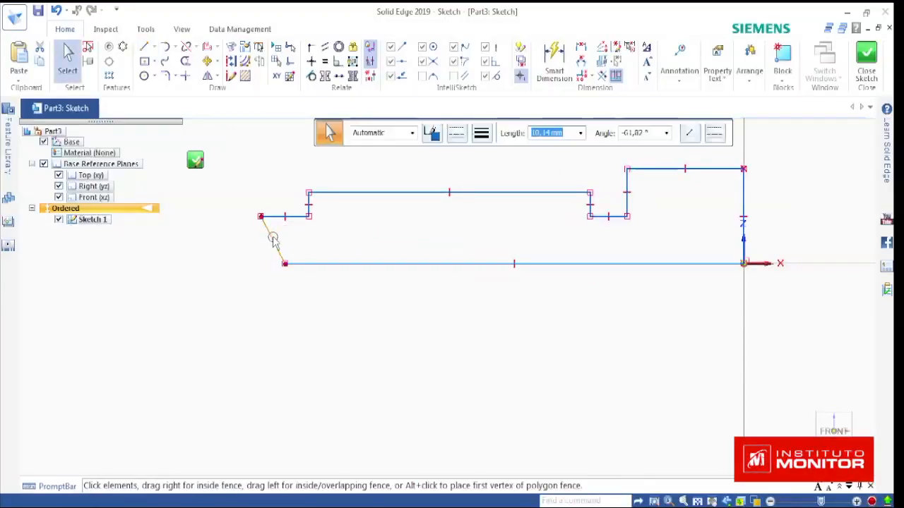
{"action": "key", "text": "Delete"}
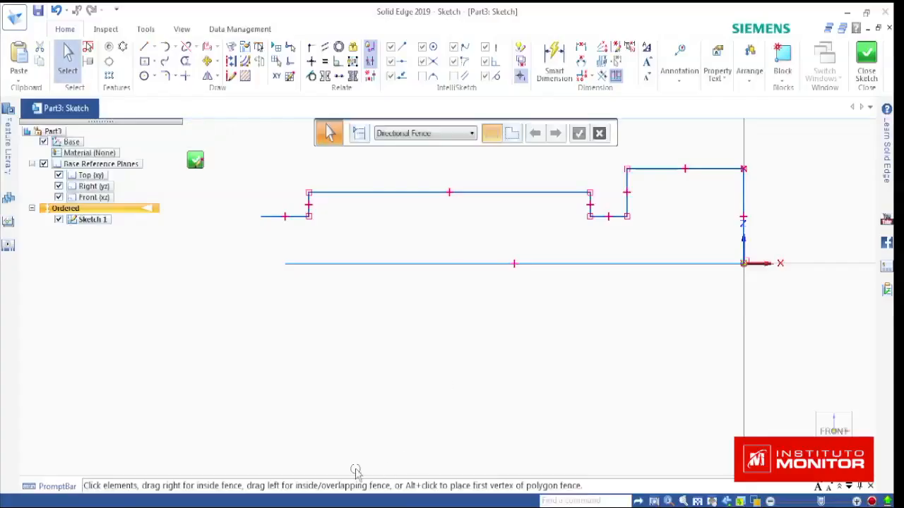
{"action": "mouse_move", "coordinate": [261, 501]}
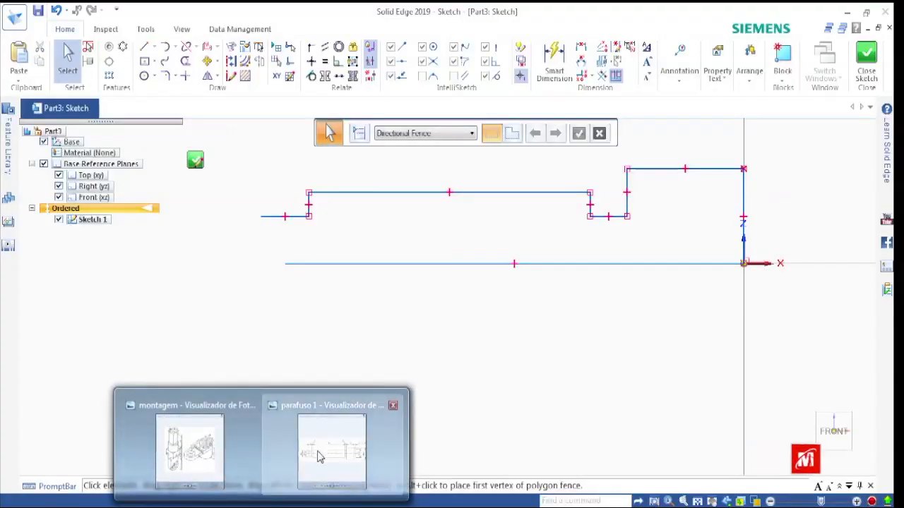
{"action": "left_click", "coordinate": [319, 456]}
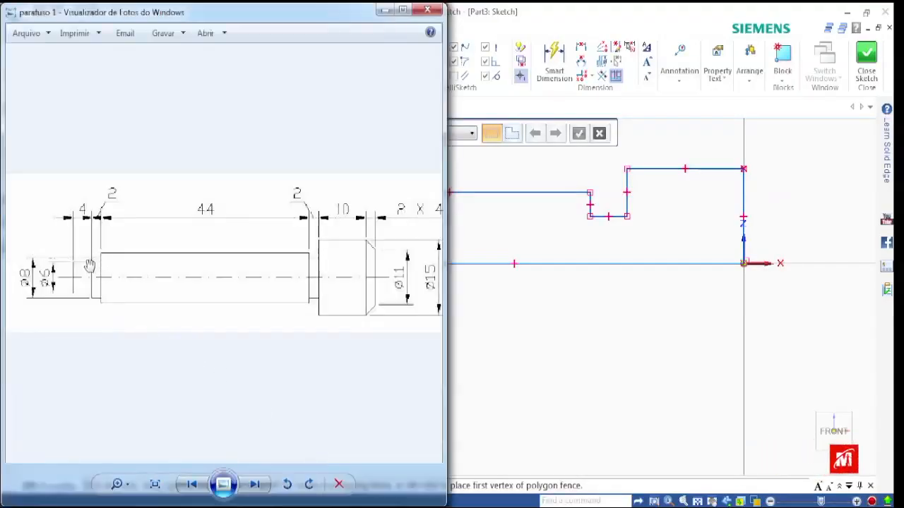
{"action": "left_click", "coordinate": [465, 334]}
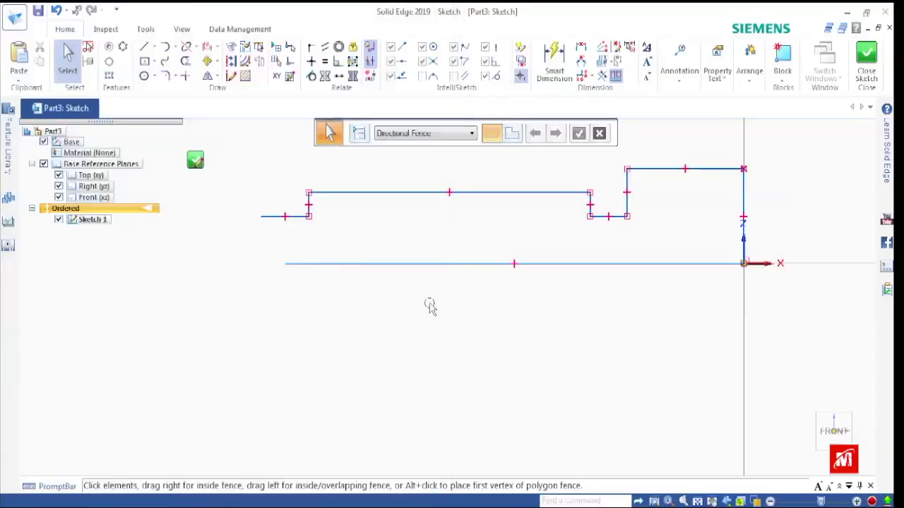
Draw the extra end step down to the base line's height and connect it horizontally to the free end of the base line
{"action": "left_click", "coordinate": [144, 47]}
{"action": "left_click", "coordinate": [261, 216]}
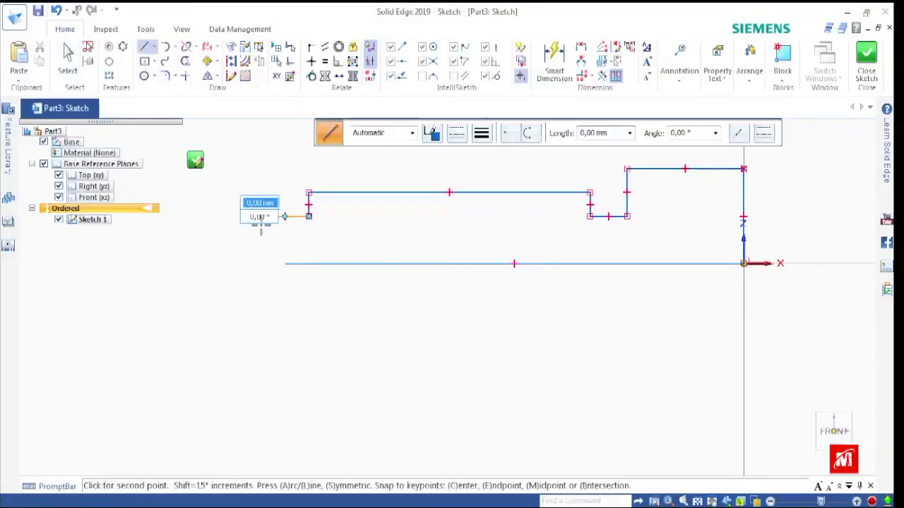
{"action": "left_click", "coordinate": [260, 235]}
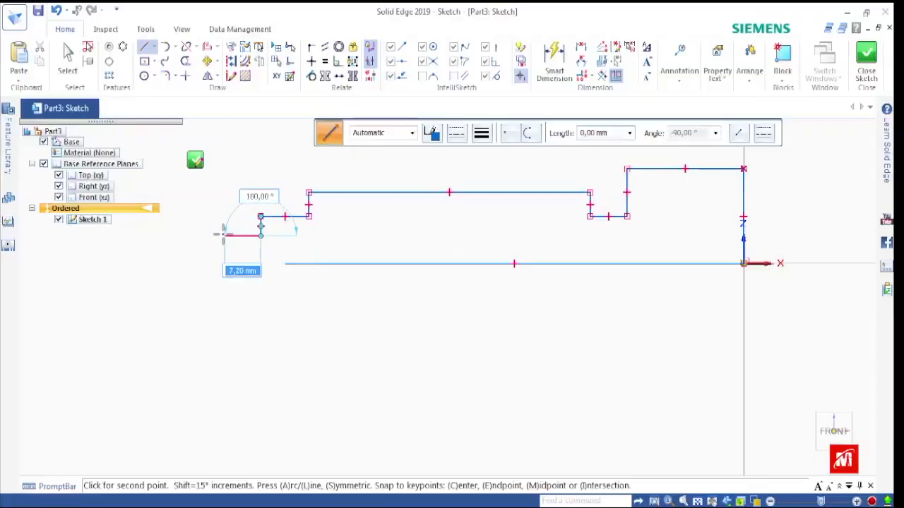
{"action": "left_click", "coordinate": [218, 236]}
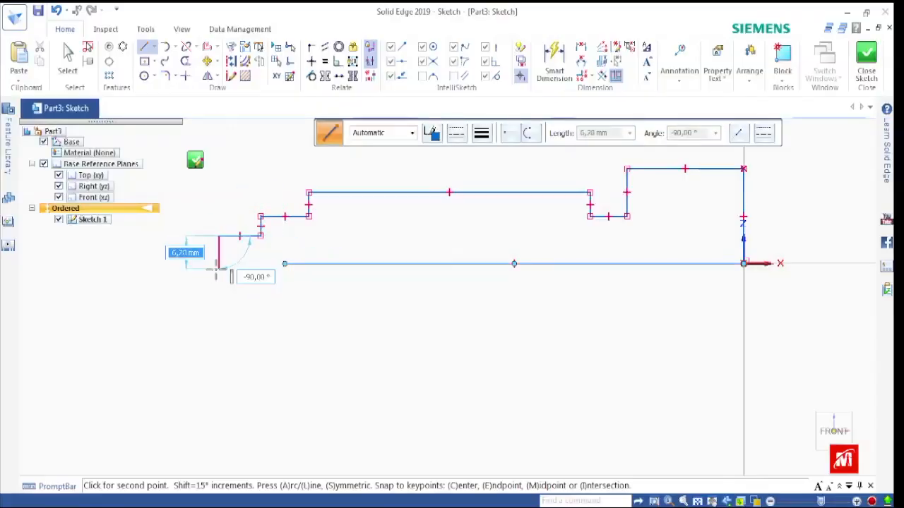
{"action": "left_click", "coordinate": [220, 263]}
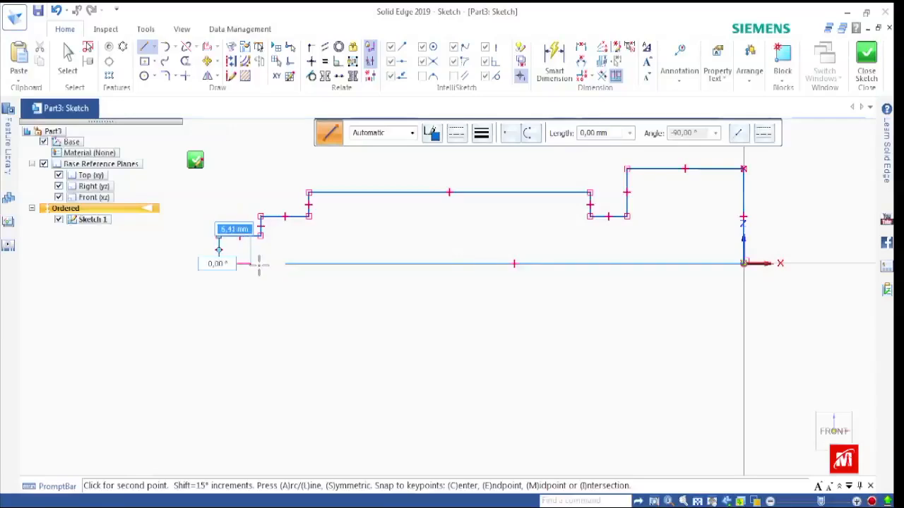
{"action": "left_click", "coordinate": [286, 264]}
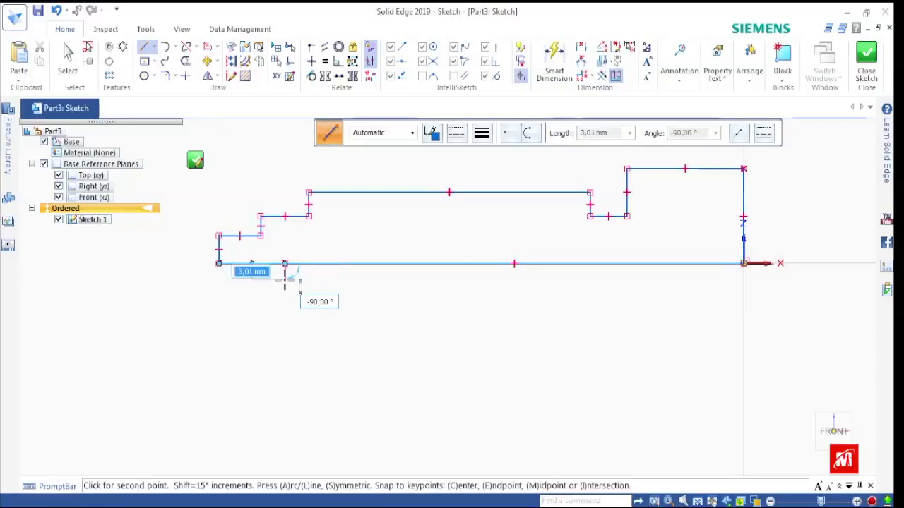
{"action": "key", "text": "Escape"}
Delete the long base line segment and extend the short one to the origin as a single base line about 105 mm long
{"action": "left_click", "coordinate": [355, 263]}
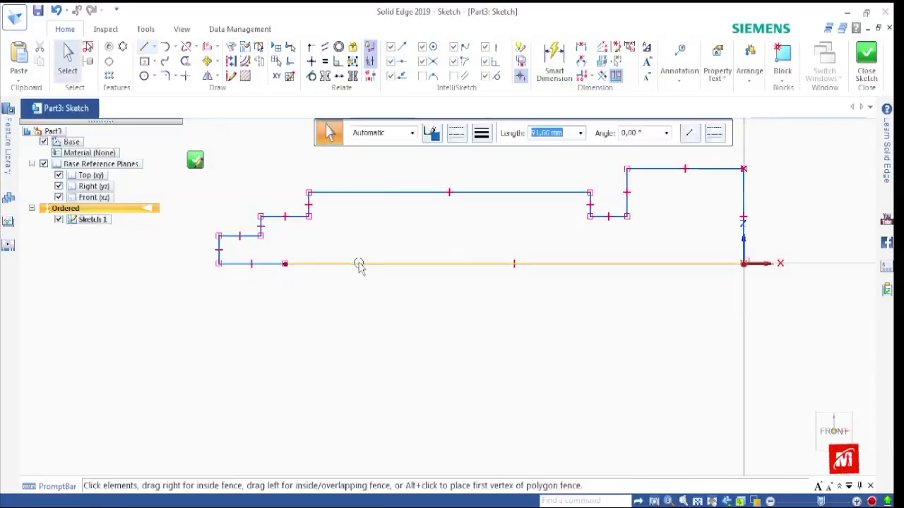
{"action": "key", "text": "Delete"}
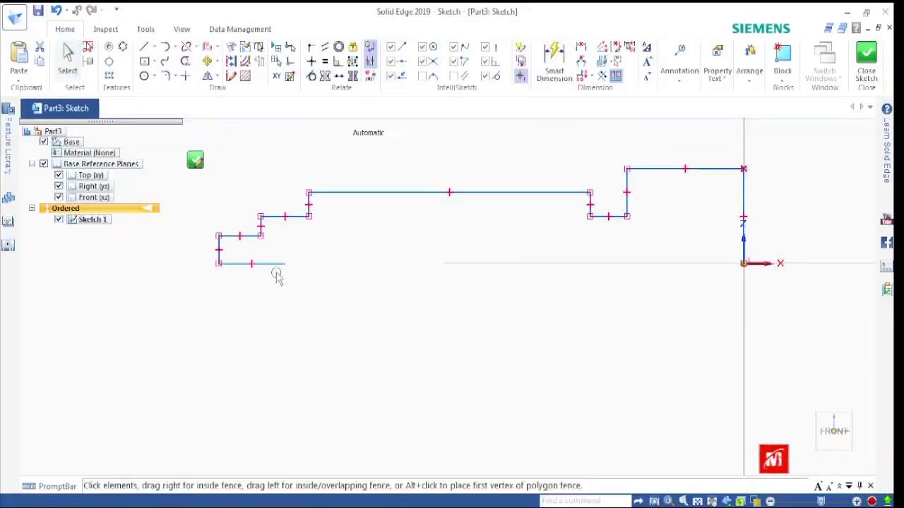
{"action": "left_click", "coordinate": [274, 263]}
{"action": "left_click_drag", "start_coordinate": [285, 263], "coordinate": [743, 263]}
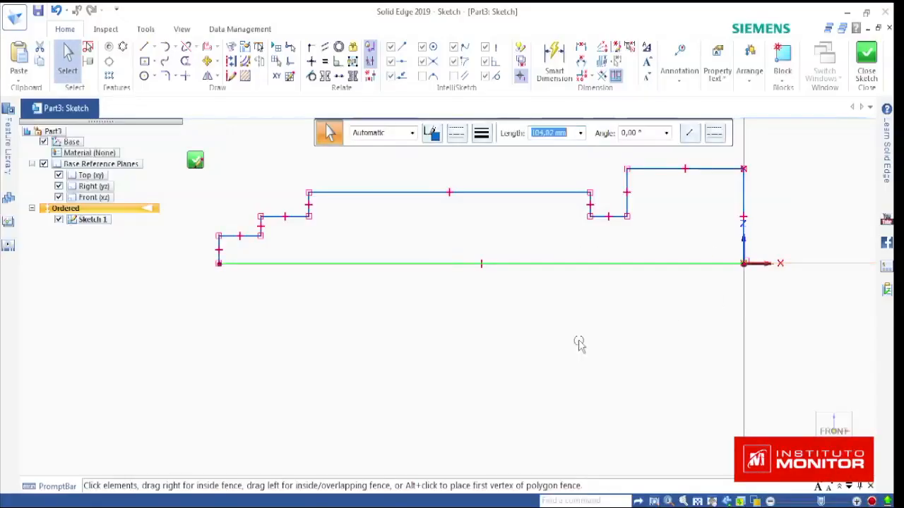
{"action": "scroll", "coordinate": [454, 327], "scroll_direction": "down", "scroll_amount": 4}
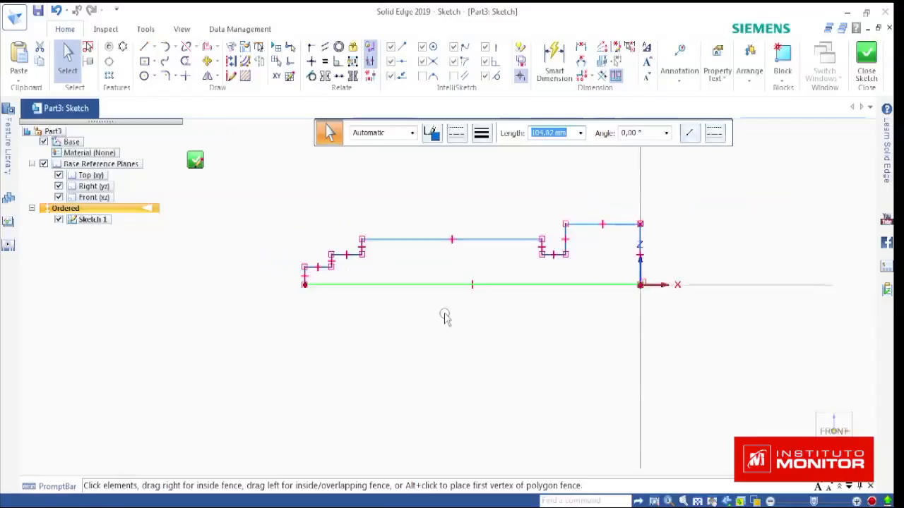
{"action": "key", "text": "Escape"}
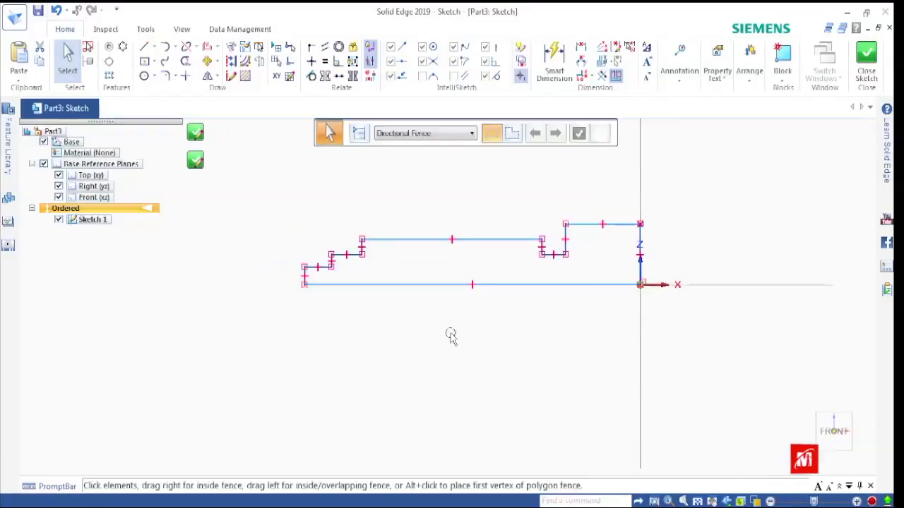
Add Smart Dimensions for the profile's overall length along the base line and for the head's height at the origin
{"action": "left_click", "coordinate": [553, 57]}
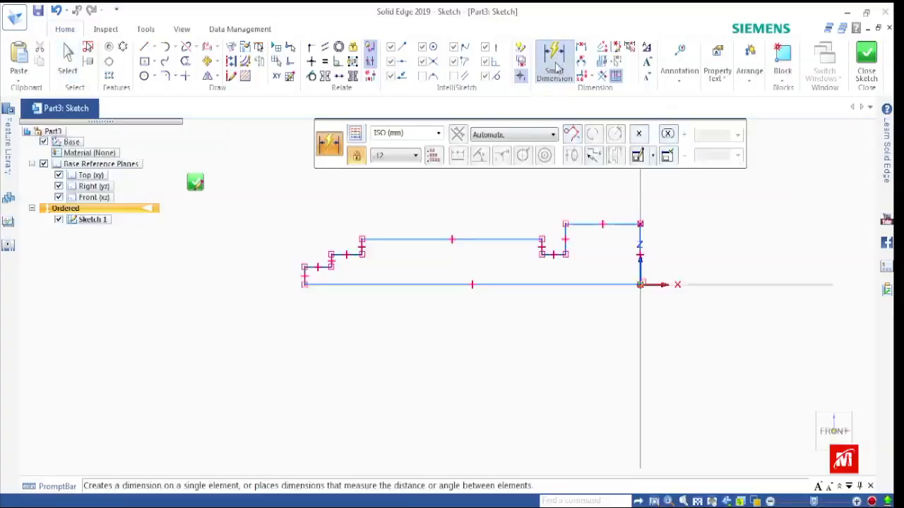
{"action": "left_click", "coordinate": [512, 285]}
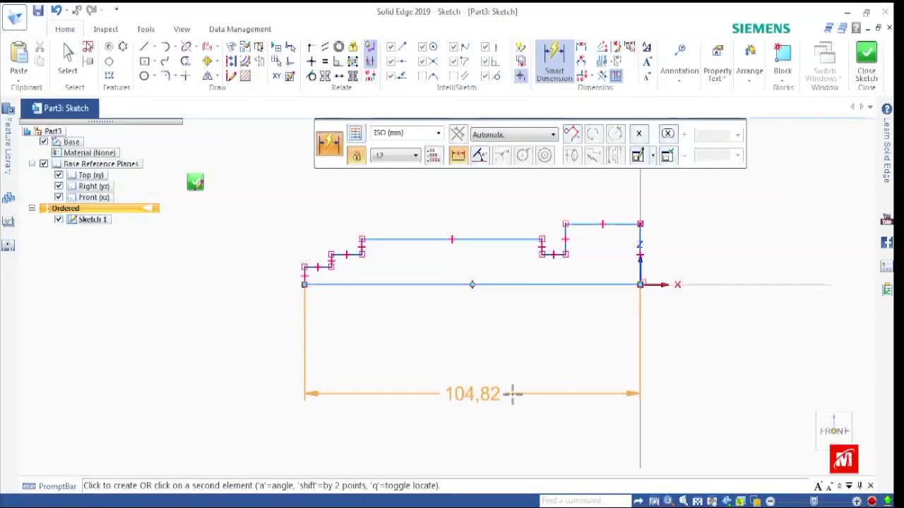
{"action": "left_click", "coordinate": [514, 394]}
{"action": "left_click", "coordinate": [639, 240]}
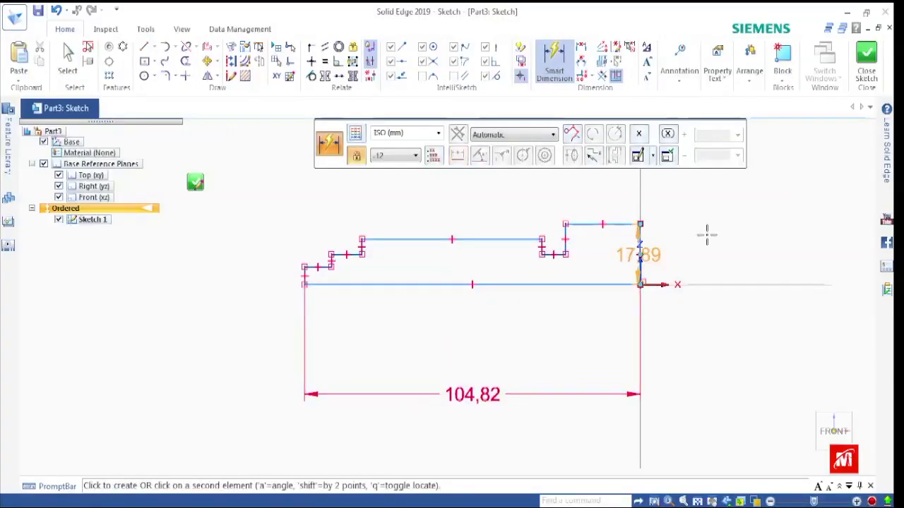
{"action": "left_click", "coordinate": [736, 235]}
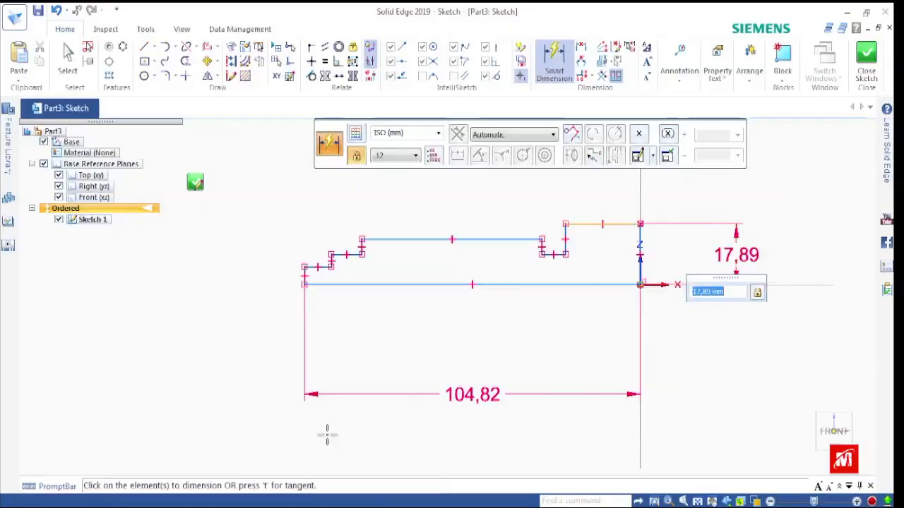
Consult the parafuso 1 drawing for the screw's measurements and dimension the head's length above the profile
{"action": "mouse_move", "coordinate": [261, 500]}
{"action": "left_click", "coordinate": [330, 467]}
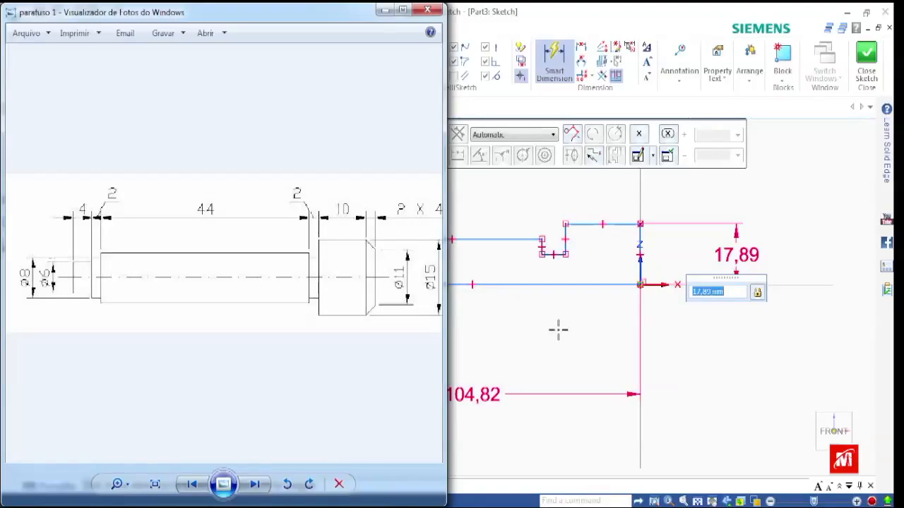
{"action": "left_click", "coordinate": [385, 10]}
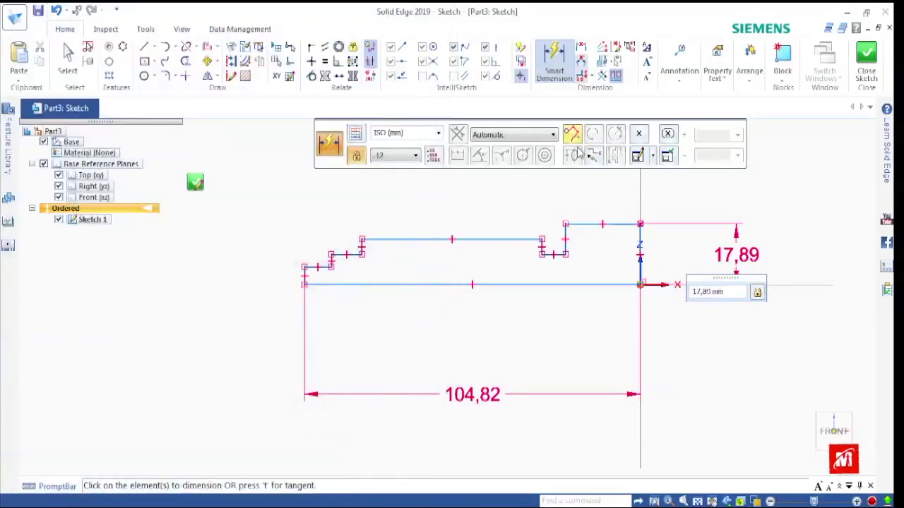
{"action": "left_click", "coordinate": [601, 224]}
{"action": "left_click", "coordinate": [595, 187]}
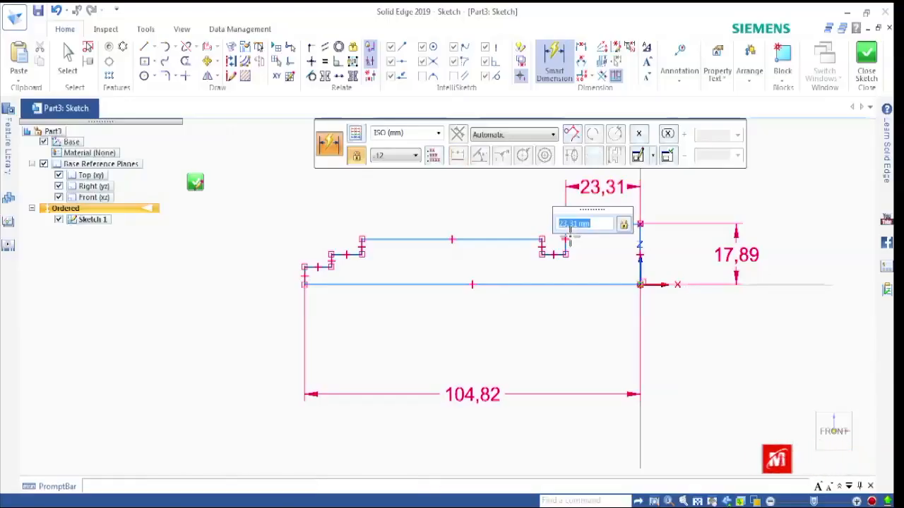
Add Smart Dimensions for the heights of the neck beside the head and of the long shank above the base line
{"action": "scroll", "coordinate": [547, 226], "scroll_direction": "down", "scroll_amount": 2}
{"action": "scroll", "coordinate": [544, 226], "scroll_direction": "up", "scroll_amount": 5}
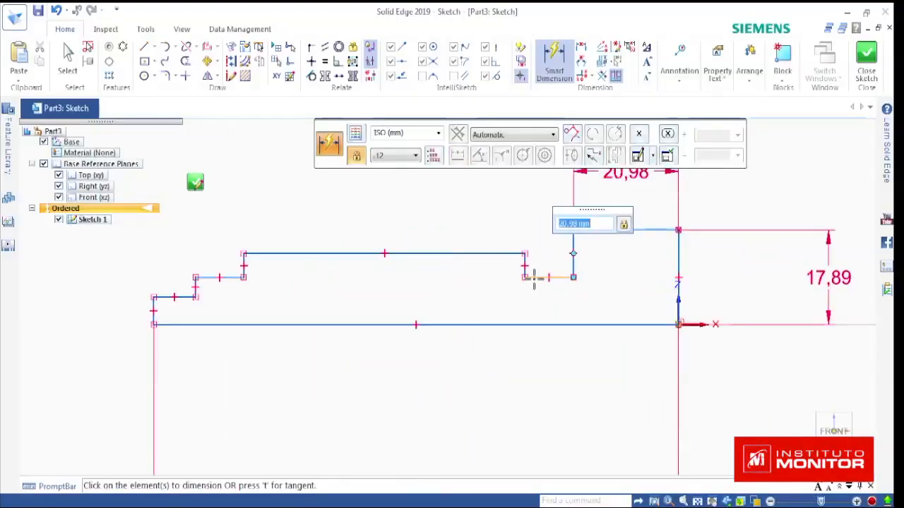
{"action": "left_click", "coordinate": [540, 278]}
{"action": "left_click", "coordinate": [531, 325]}
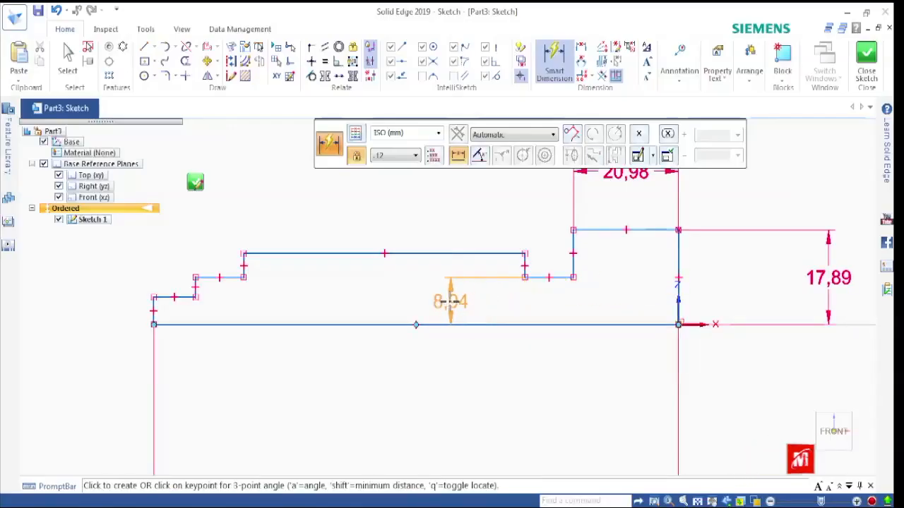
{"action": "left_click", "coordinate": [449, 302]}
{"action": "left_click", "coordinate": [349, 252]}
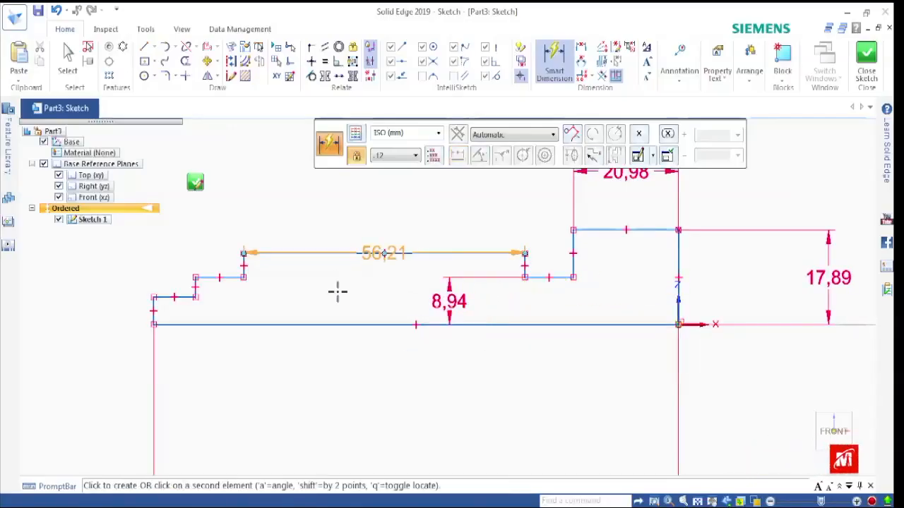
{"action": "left_click", "coordinate": [333, 324]}
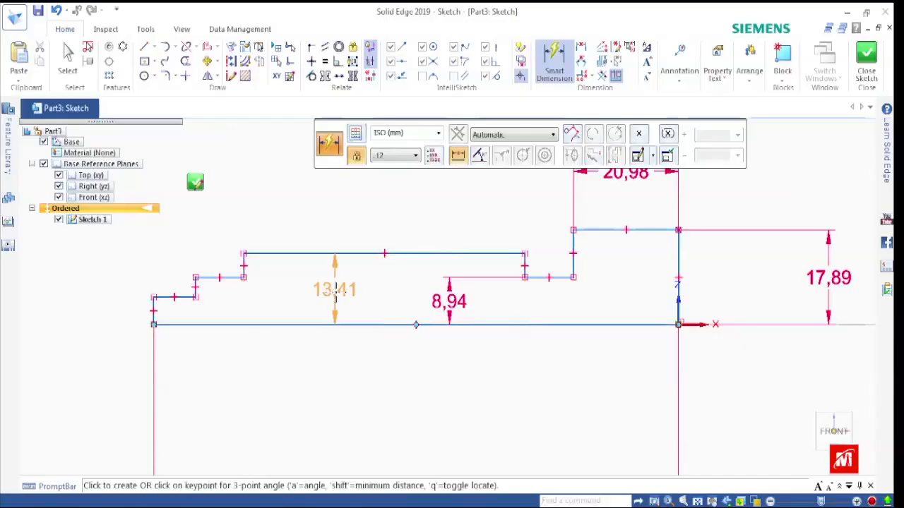
{"action": "left_click", "coordinate": [346, 292]}
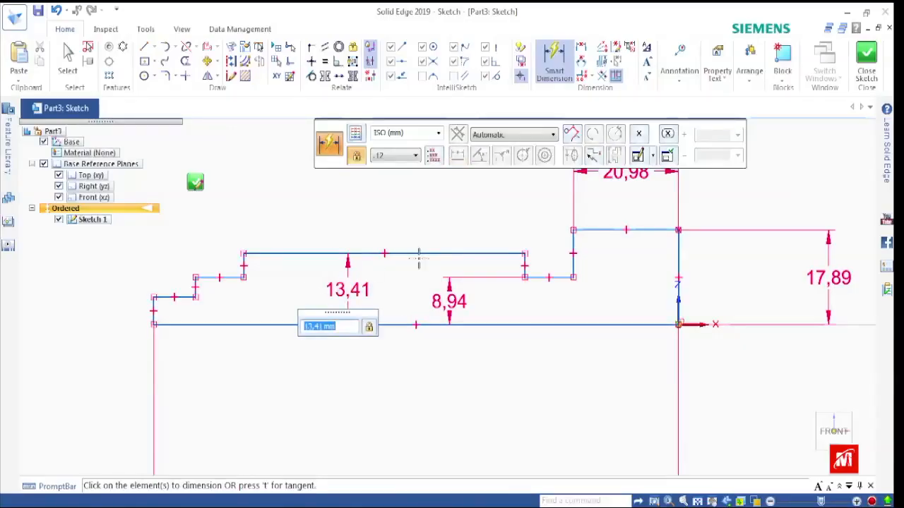
Dimension the lengths of the neck and the long shank above the profile, in line with the head's length dimension
{"action": "scroll", "coordinate": [491, 278], "scroll_direction": "down", "scroll_amount": 3}
{"action": "scroll", "coordinate": [514, 302], "scroll_direction": "up", "scroll_amount": 6}
{"action": "left_click", "coordinate": [514, 302]}
{"action": "scroll", "coordinate": [516, 264], "scroll_direction": "up", "scroll_amount": 2}
{"action": "scroll", "coordinate": [511, 271], "scroll_direction": "down", "scroll_amount": 2}
{"action": "scroll", "coordinate": [509, 278], "scroll_direction": "down", "scroll_amount": 3}
{"action": "scroll", "coordinate": [497, 225], "scroll_direction": "up", "scroll_amount": 5}
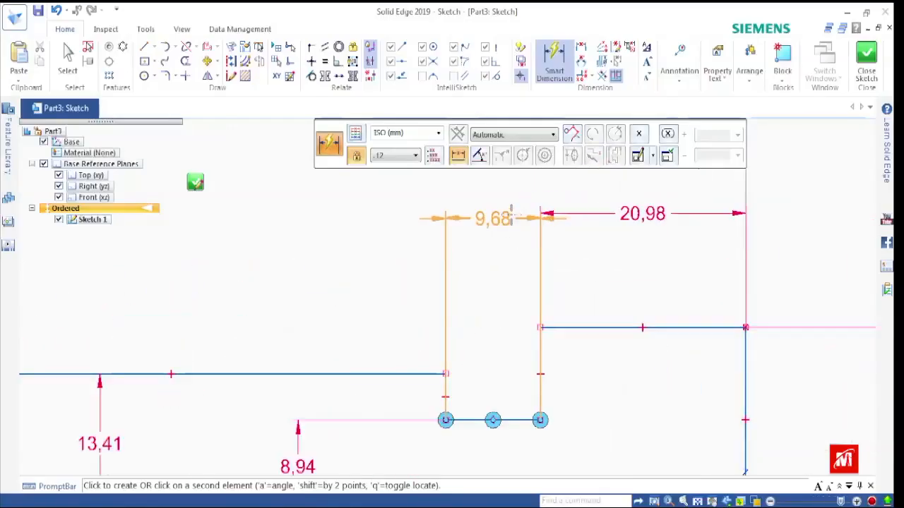
{"action": "scroll", "coordinate": [511, 209], "scroll_direction": "up", "scroll_amount": 1}
{"action": "left_click", "coordinate": [514, 209]}
{"action": "scroll", "coordinate": [542, 233], "scroll_direction": "down", "scroll_amount": 3}
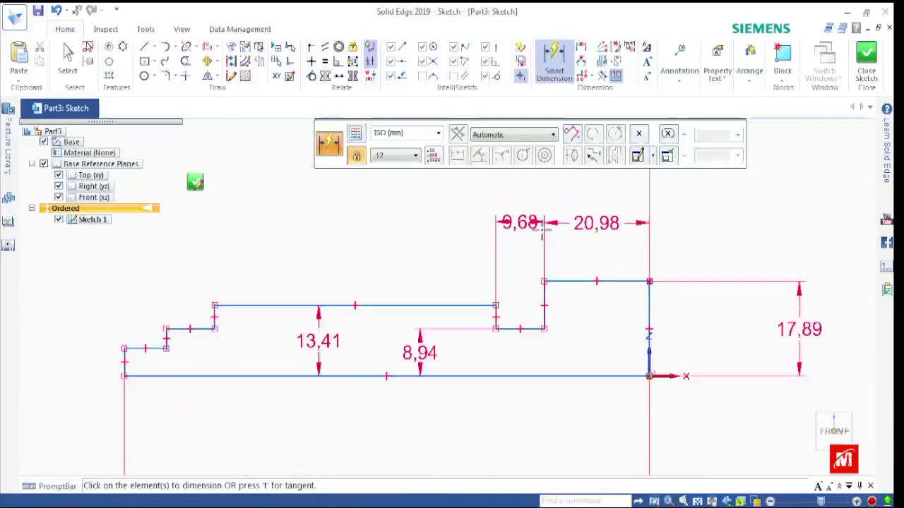
{"action": "scroll", "coordinate": [541, 233], "scroll_direction": "down", "scroll_amount": 2}
{"action": "scroll", "coordinate": [436, 227], "scroll_direction": "up", "scroll_amount": 3}
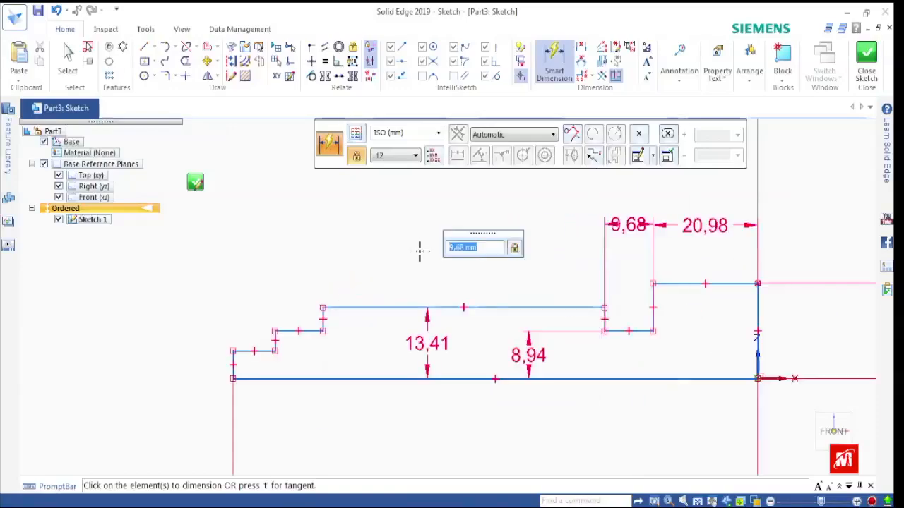
{"action": "left_click", "coordinate": [405, 317]}
{"action": "left_click", "coordinate": [436, 216]}
{"action": "scroll", "coordinate": [437, 225], "scroll_direction": "down", "scroll_amount": 2}
{"action": "scroll", "coordinate": [395, 233], "scroll_direction": "down", "scroll_amount": 4}
{"action": "scroll", "coordinate": [350, 237], "scroll_direction": "up", "scroll_amount": 2}
{"action": "scroll", "coordinate": [350, 237], "scroll_direction": "down", "scroll_amount": 2}
{"action": "scroll", "coordinate": [349, 237], "scroll_direction": "up", "scroll_amount": 2}
{"action": "scroll", "coordinate": [350, 237], "scroll_direction": "down", "scroll_amount": 2}
{"action": "scroll", "coordinate": [353, 237], "scroll_direction": "up", "scroll_amount": 2}
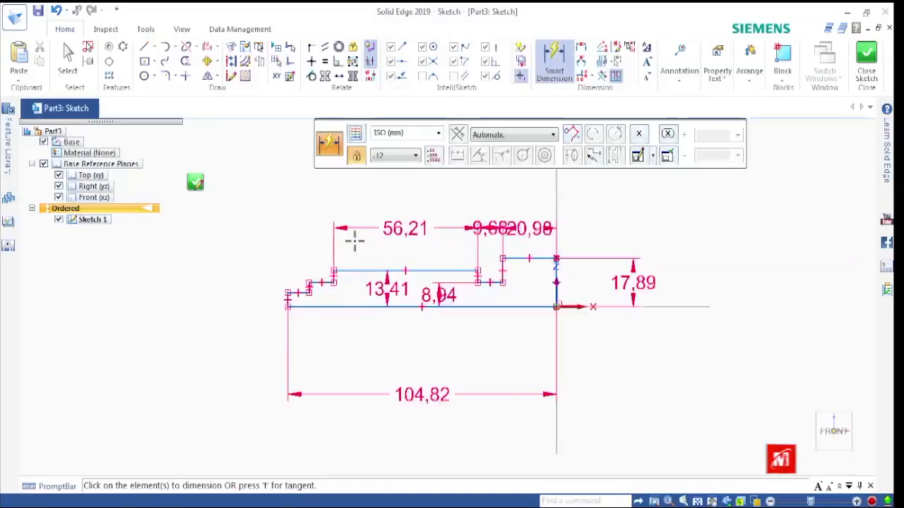
{"action": "scroll", "coordinate": [354, 238], "scroll_direction": "down", "scroll_amount": 2}
{"action": "scroll", "coordinate": [355, 241], "scroll_direction": "up", "scroll_amount": 3}
{"action": "scroll", "coordinate": [354, 241], "scroll_direction": "down", "scroll_amount": 2}
{"action": "scroll", "coordinate": [354, 241], "scroll_direction": "up", "scroll_amount": 1}
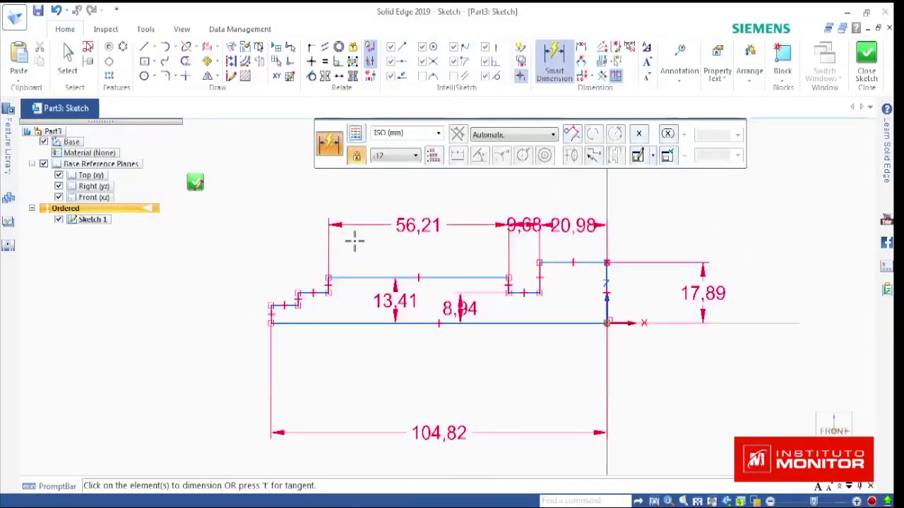
{"action": "scroll", "coordinate": [354, 241], "scroll_direction": "down", "scroll_amount": 2}
{"action": "scroll", "coordinate": [354, 241], "scroll_direction": "down", "scroll_amount": 1}
{"action": "scroll", "coordinate": [354, 241], "scroll_direction": "up", "scroll_amount": 2}
{"action": "scroll", "coordinate": [354, 242], "scroll_direction": "down", "scroll_amount": 3}
{"action": "scroll", "coordinate": [354, 244], "scroll_direction": "up", "scroll_amount": 3}
{"action": "scroll", "coordinate": [355, 244], "scroll_direction": "up", "scroll_amount": 2}
{"action": "left_click", "coordinate": [427, 220]}
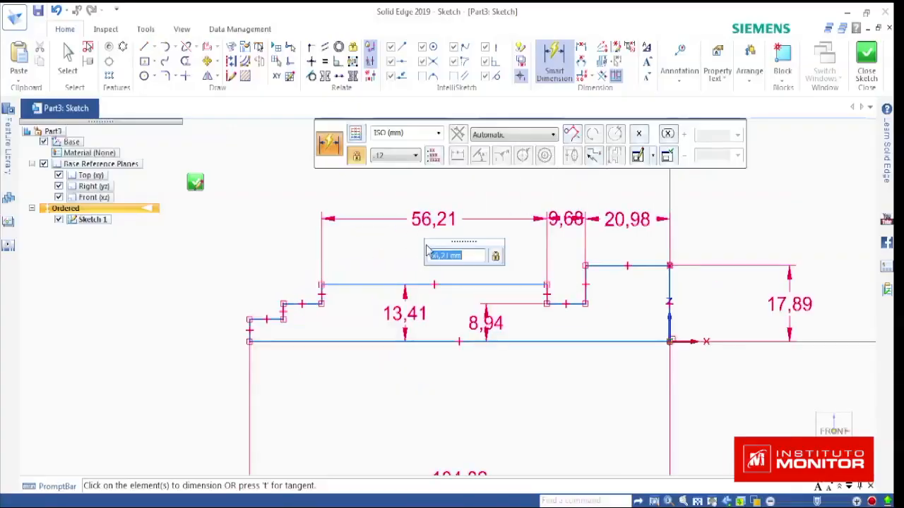
{"action": "scroll", "coordinate": [376, 244], "scroll_direction": "down", "scroll_amount": 1}
{"action": "scroll", "coordinate": [401, 245], "scroll_direction": "up", "scroll_amount": 1}
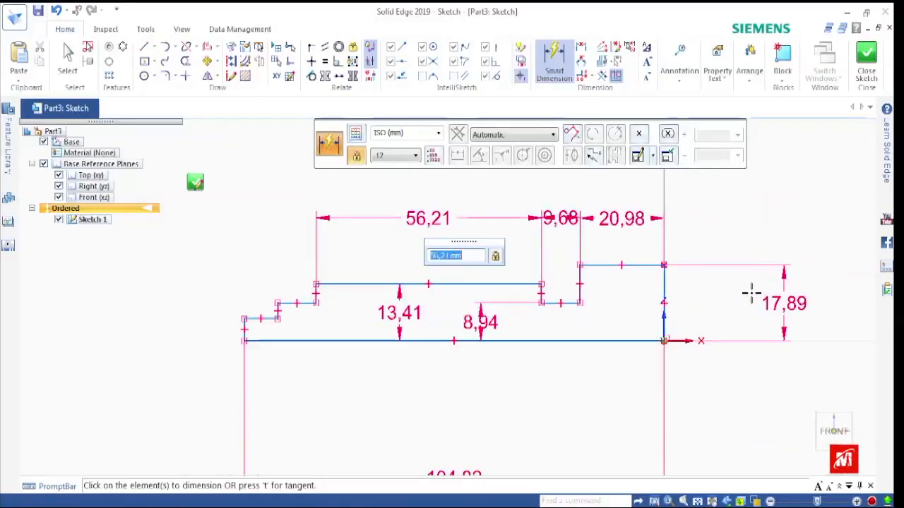
Dimension the heights of the two small end steps above the base line, beside the profile's free end
{"action": "scroll", "coordinate": [300, 289], "scroll_direction": "up", "scroll_amount": 1}
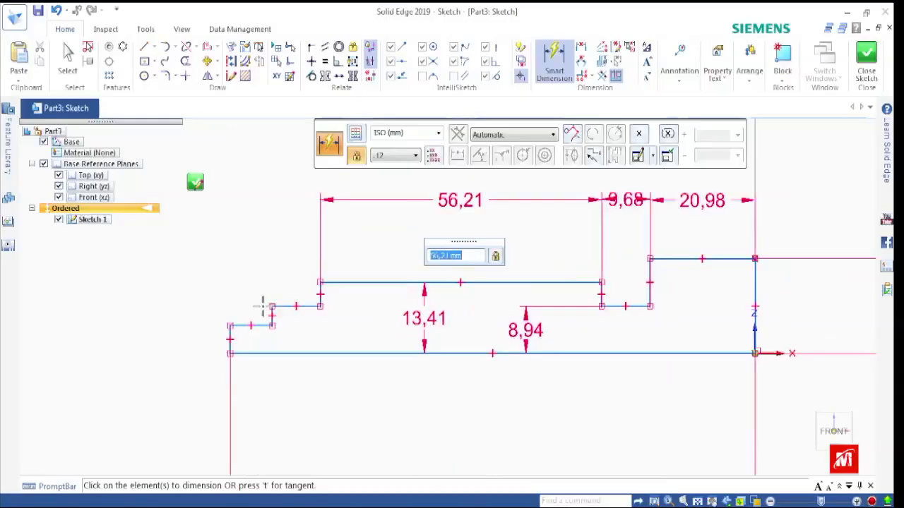
{"action": "scroll", "coordinate": [262, 305], "scroll_direction": "up", "scroll_amount": 1}
{"action": "left_click", "coordinate": [241, 330]}
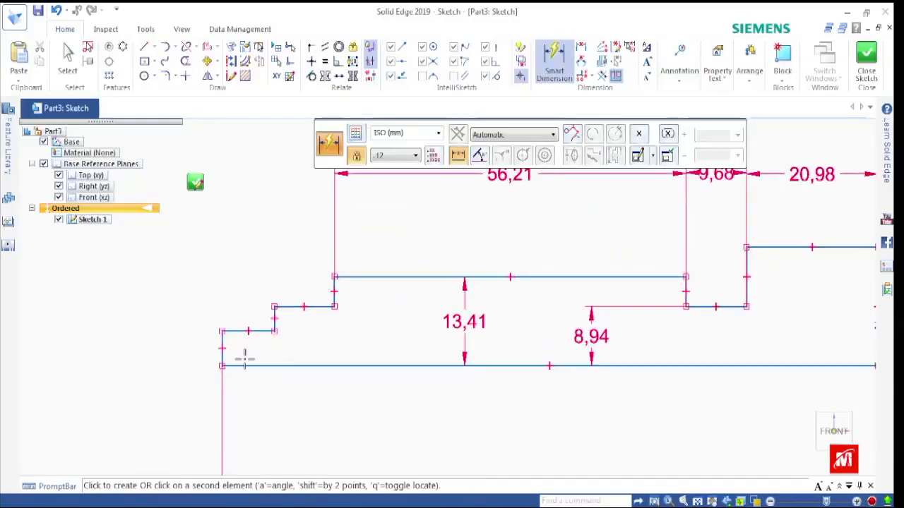
{"action": "left_click", "coordinate": [245, 363]}
{"action": "left_click", "coordinate": [154, 346]}
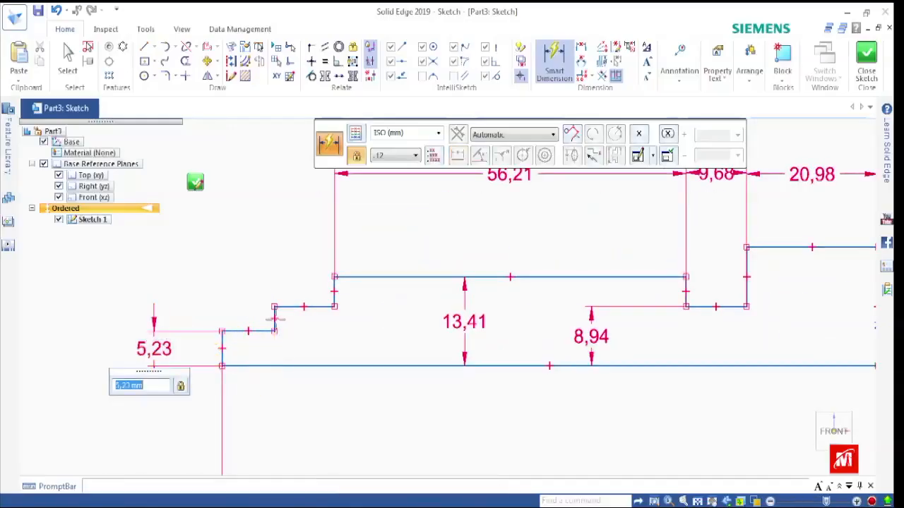
{"action": "left_click", "coordinate": [309, 307]}
{"action": "left_click", "coordinate": [308, 364]}
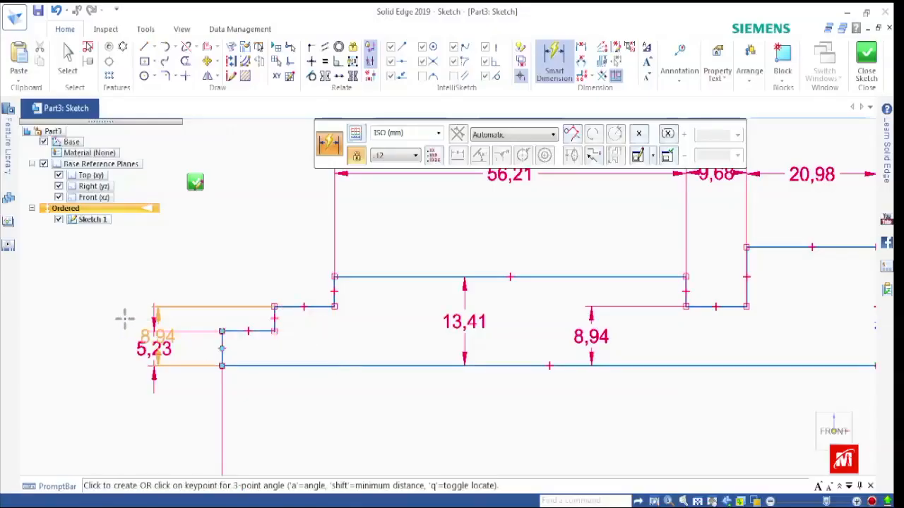
{"action": "left_click", "coordinate": [46, 323]}
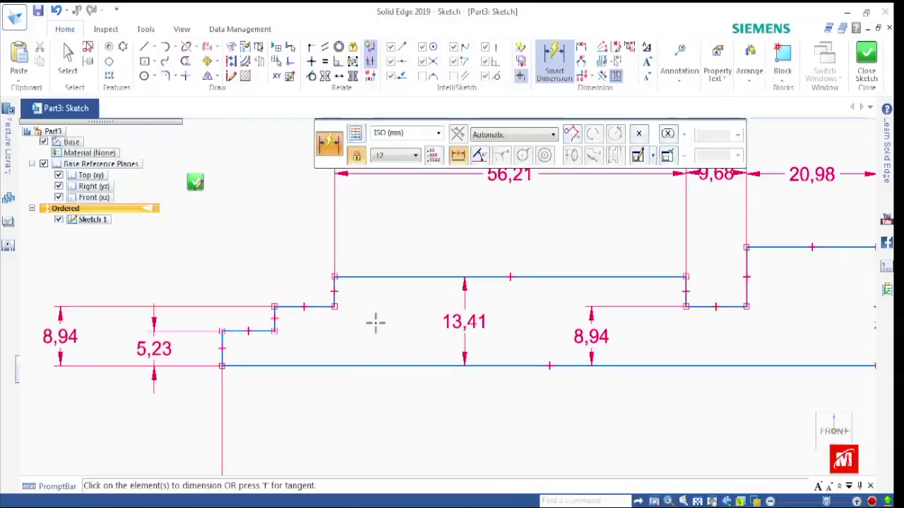
Check the sketch's dimensions against the parafuso 1 drawing in the photo viewer and return to the sketch
{"action": "scroll", "coordinate": [359, 322], "scroll_direction": "down", "scroll_amount": 3}
{"action": "scroll", "coordinate": [365, 314], "scroll_direction": "up", "scroll_amount": 2}
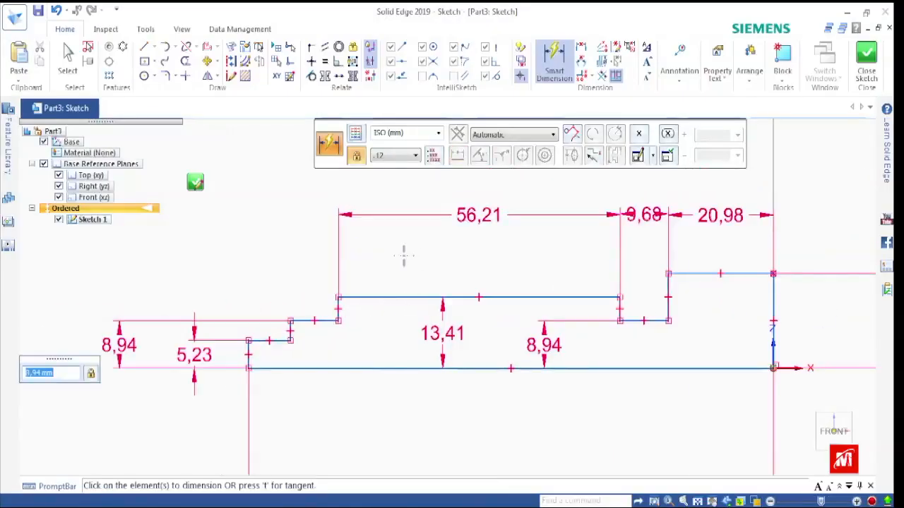
{"action": "scroll", "coordinate": [490, 273], "scroll_direction": "down", "scroll_amount": 3}
{"action": "scroll", "coordinate": [422, 309], "scroll_direction": "up", "scroll_amount": 3}
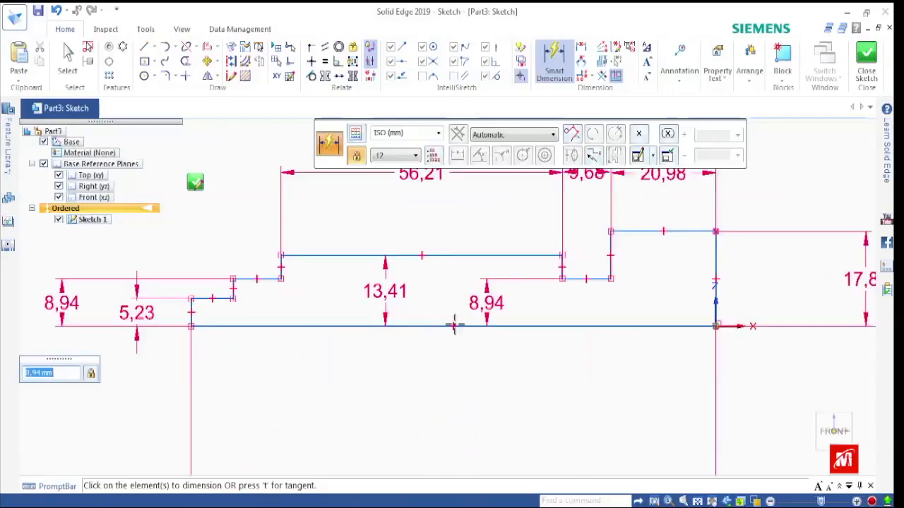
{"action": "scroll", "coordinate": [460, 317], "scroll_direction": "down", "scroll_amount": 3}
{"action": "scroll", "coordinate": [460, 316], "scroll_direction": "up", "scroll_amount": 2}
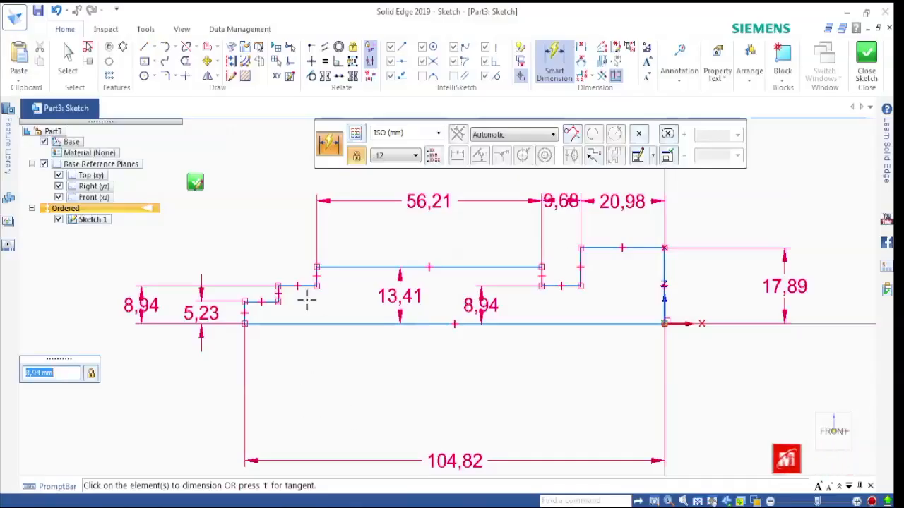
{"action": "mouse_move", "coordinate": [255, 501]}
{"action": "left_click", "coordinate": [314, 424]}
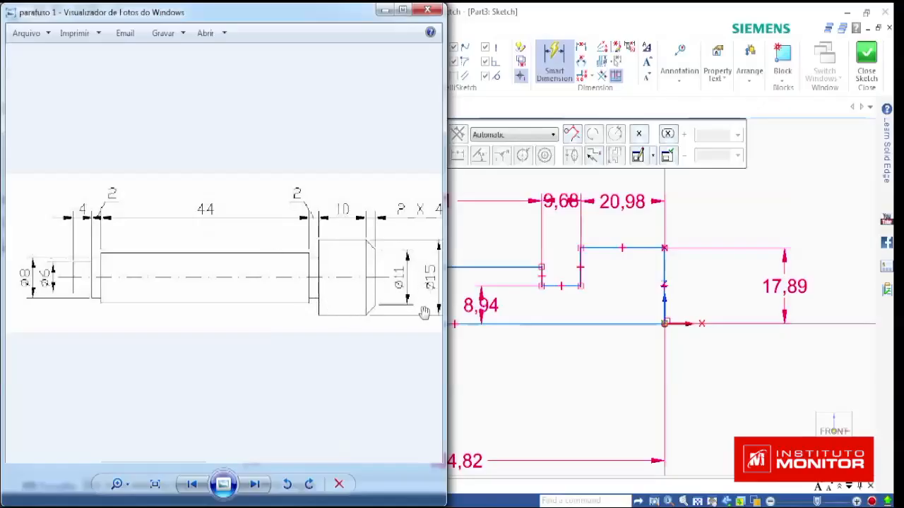
{"action": "left_click", "coordinate": [549, 423]}
{"action": "scroll", "coordinate": [483, 360], "scroll_direction": "up", "scroll_amount": 2}
{"action": "scroll", "coordinate": [478, 357], "scroll_direction": "down", "scroll_amount": 5}
{"action": "scroll", "coordinate": [451, 424], "scroll_direction": "up", "scroll_amount": 1}
{"action": "scroll", "coordinate": [446, 452], "scroll_direction": "up", "scroll_amount": 2}
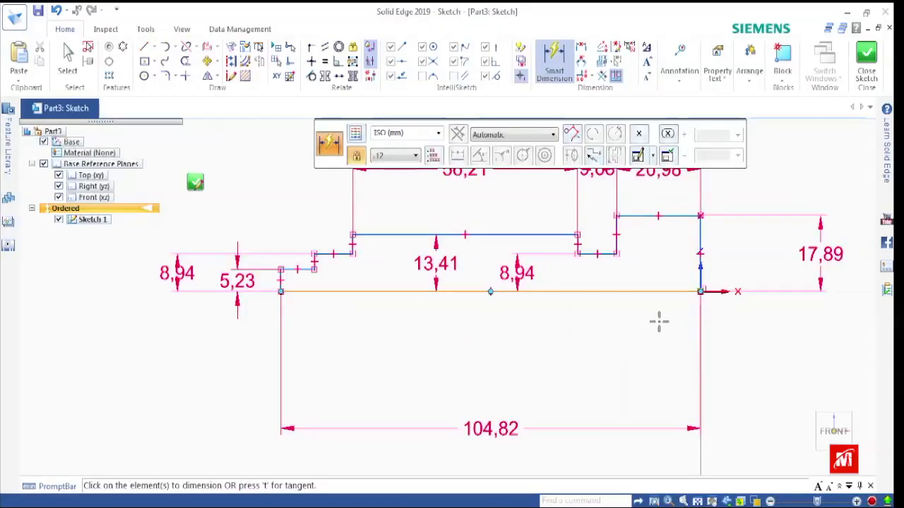
{"action": "scroll", "coordinate": [494, 349], "scroll_direction": "down", "scroll_amount": 2}
{"action": "scroll", "coordinate": [397, 218], "scroll_direction": "up", "scroll_amount": 2}
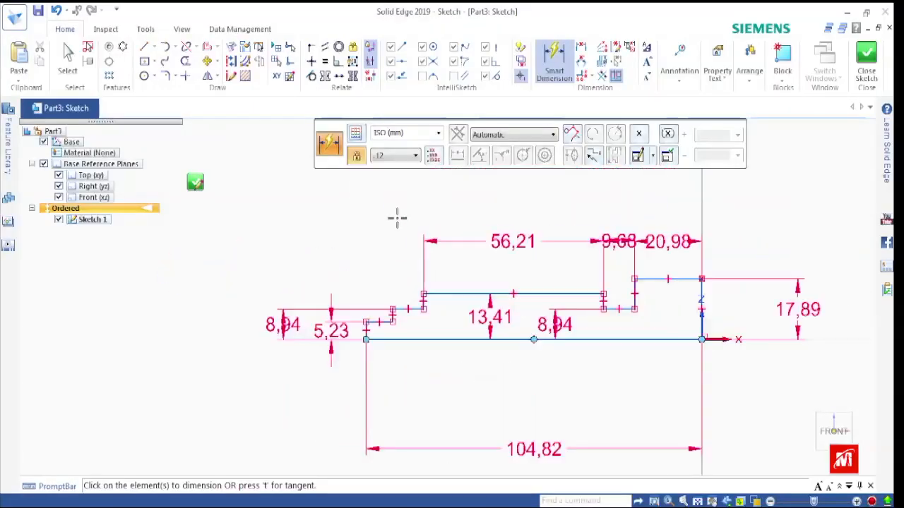
Dimension the lengths of the two small end steps, in line with the shank's length dimension
{"action": "left_click", "coordinate": [554, 60]}
{"action": "left_click", "coordinate": [401, 331]}
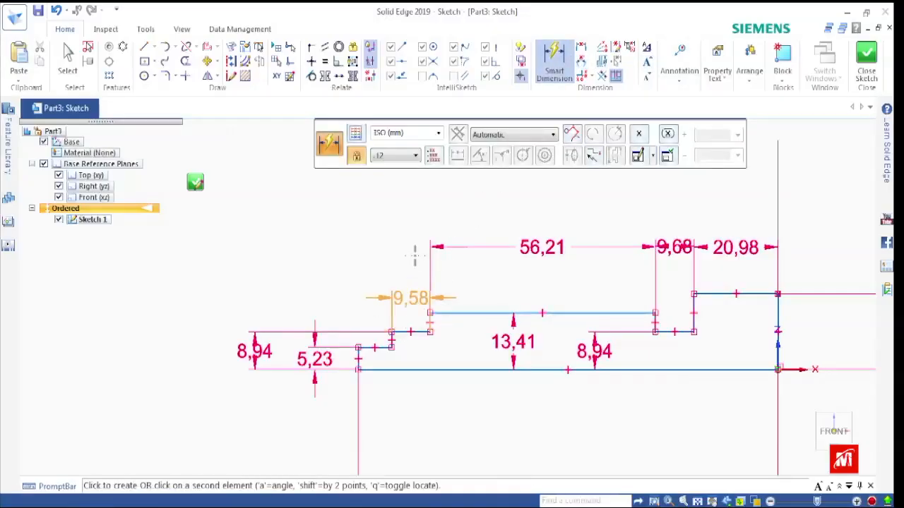
{"action": "left_click", "coordinate": [416, 248]}
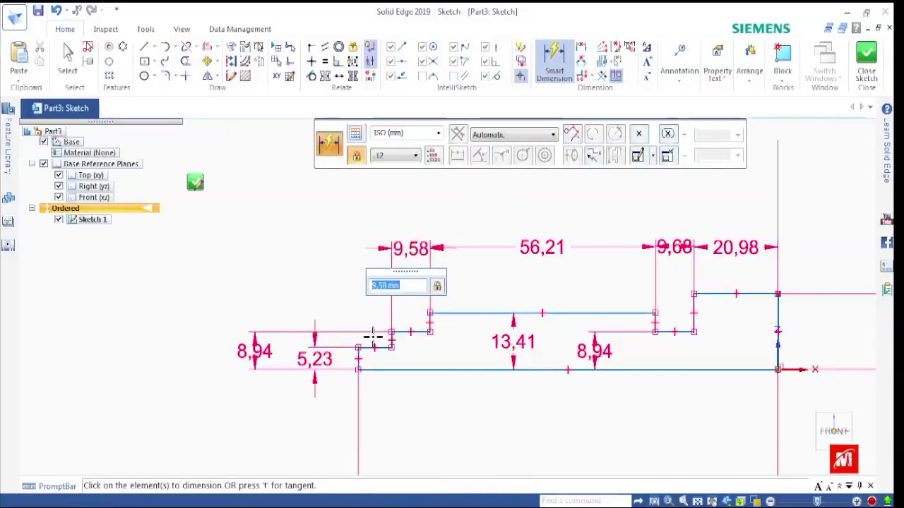
{"action": "key", "text": "Return"}
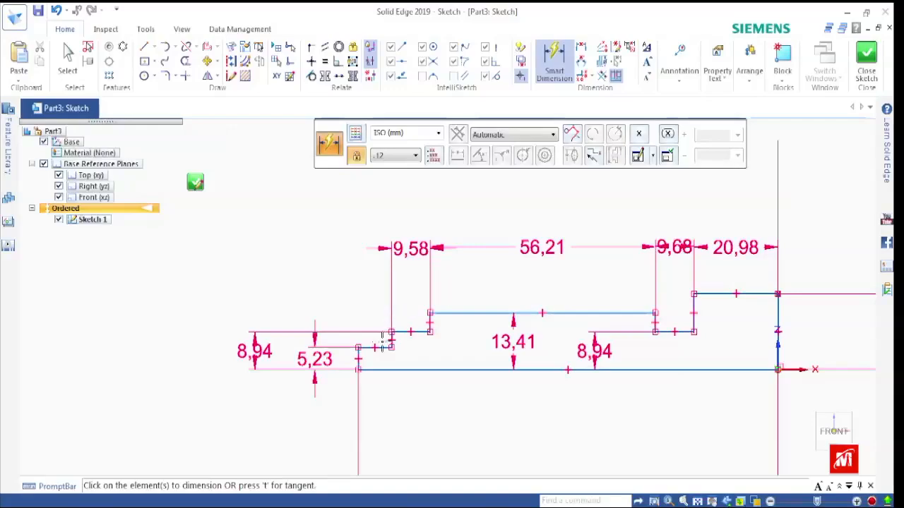
{"action": "left_click", "coordinate": [367, 346]}
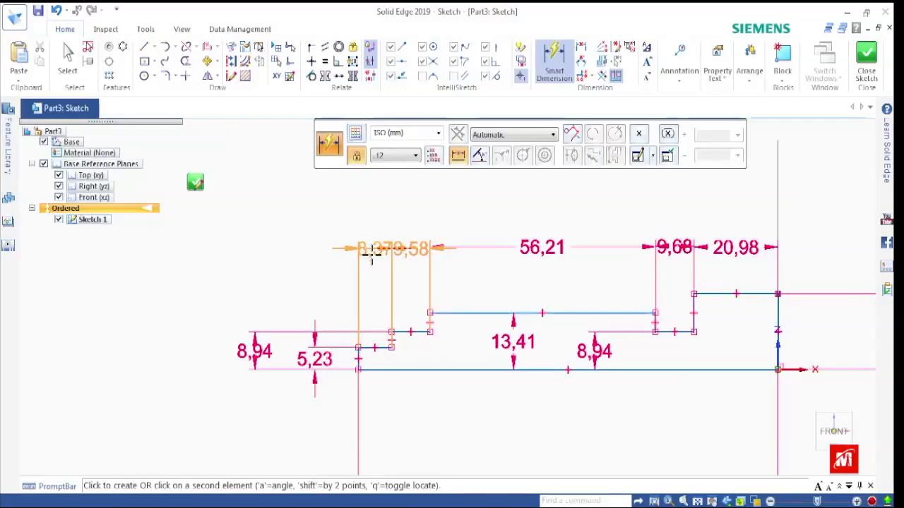
{"action": "left_click", "coordinate": [364, 249]}
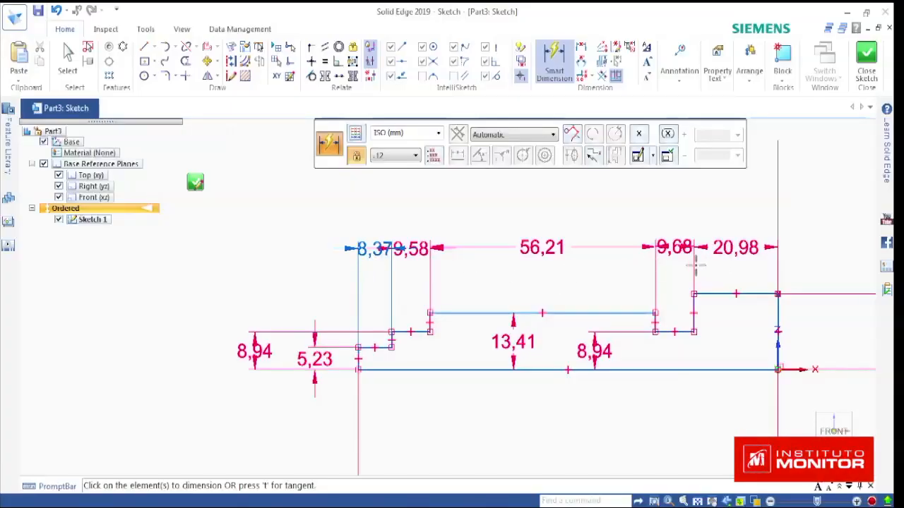
Consult the parafuso 1 drawing again for the screw's section lengths and return to the sketch
{"action": "scroll", "coordinate": [366, 240], "scroll_direction": "down", "scroll_amount": 2}
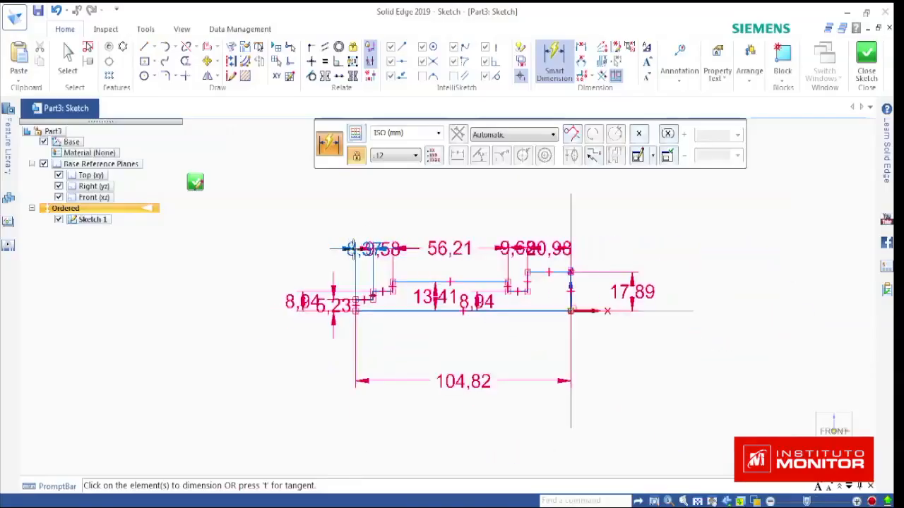
{"action": "scroll", "coordinate": [371, 247], "scroll_direction": "up", "scroll_amount": 1}
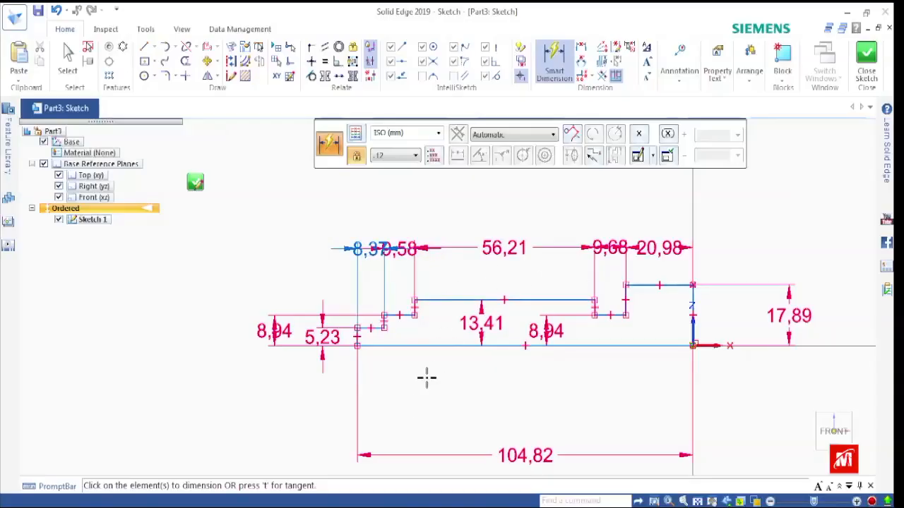
{"action": "mouse_move", "coordinate": [257, 501]}
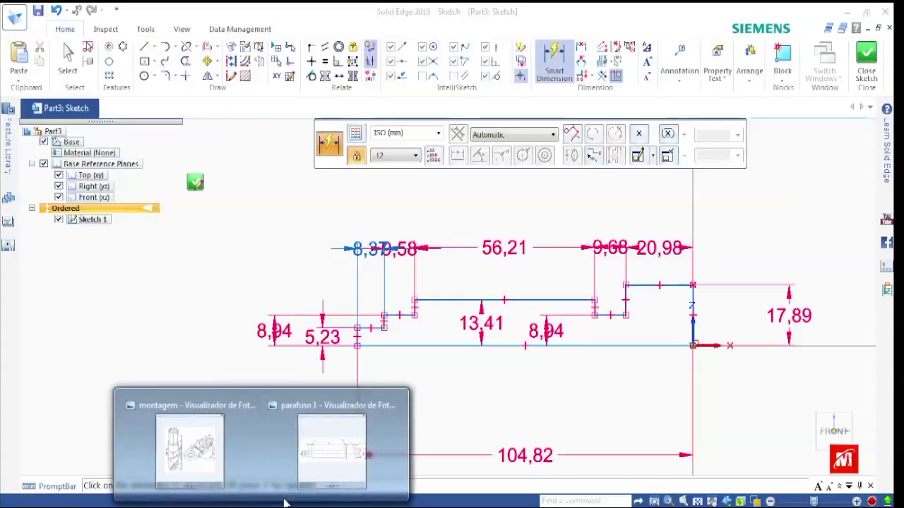
{"action": "left_click", "coordinate": [328, 441]}
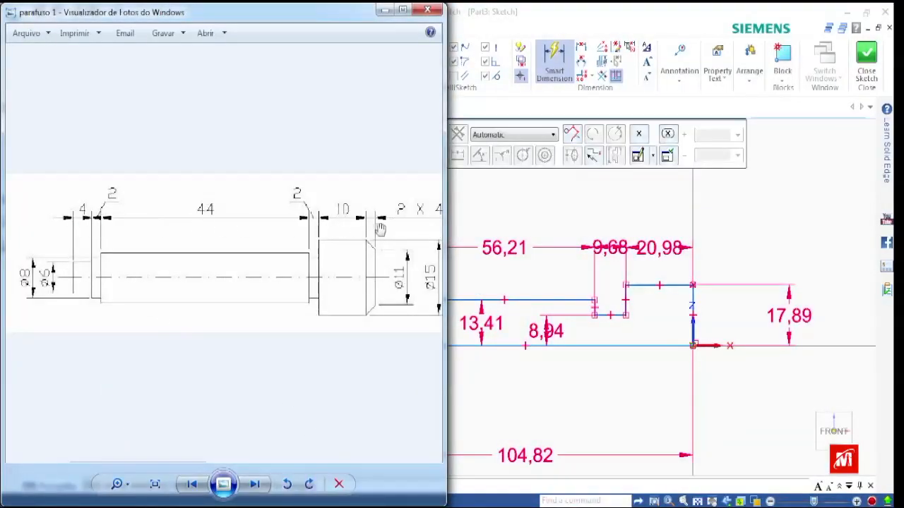
{"action": "left_click", "coordinate": [567, 375]}
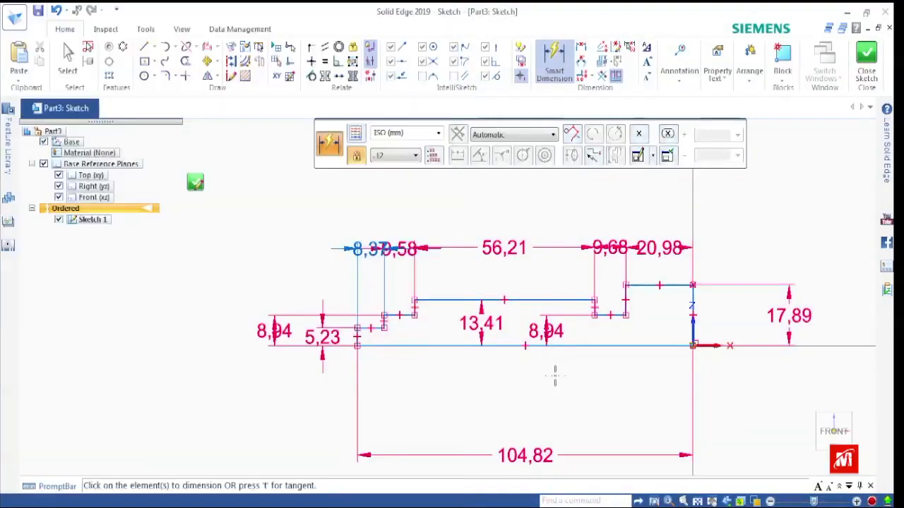
Delete the profile's overall length dimension and the driven length dimension of the outermost end step
{"action": "key", "text": "Escape"}
{"action": "left_click", "coordinate": [522, 458]}
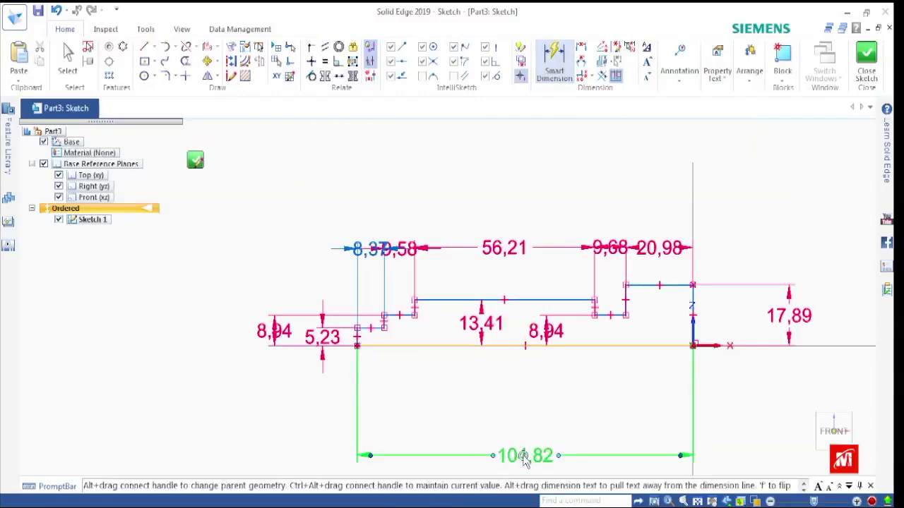
{"action": "left_click", "coordinate": [613, 458]}
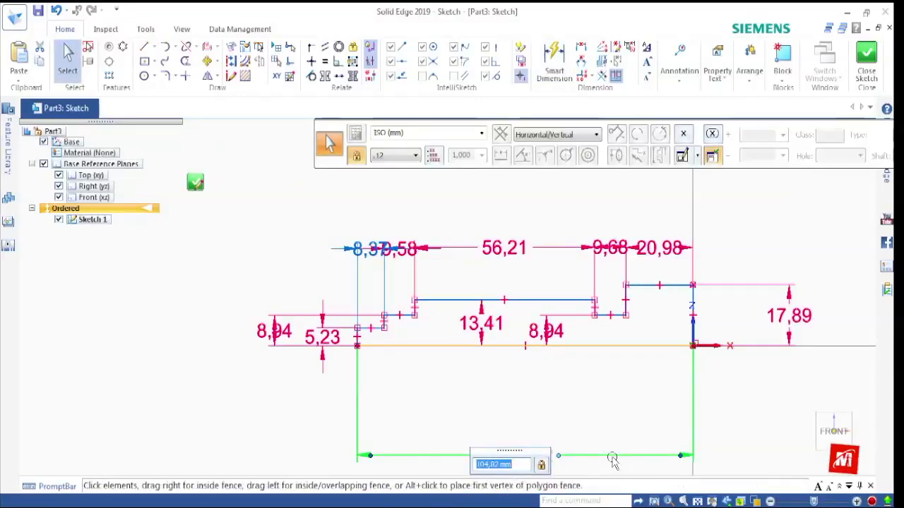
{"action": "key", "text": "Delete"}
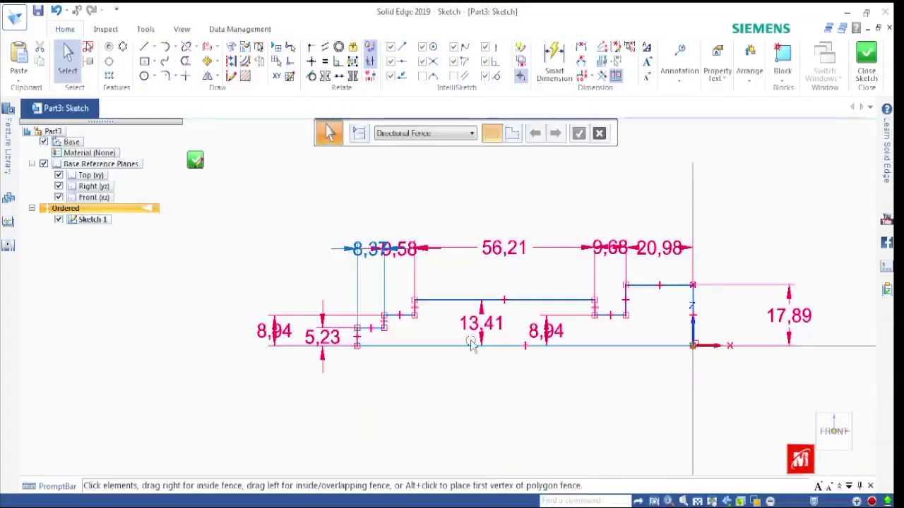
{"action": "left_click", "coordinate": [358, 252]}
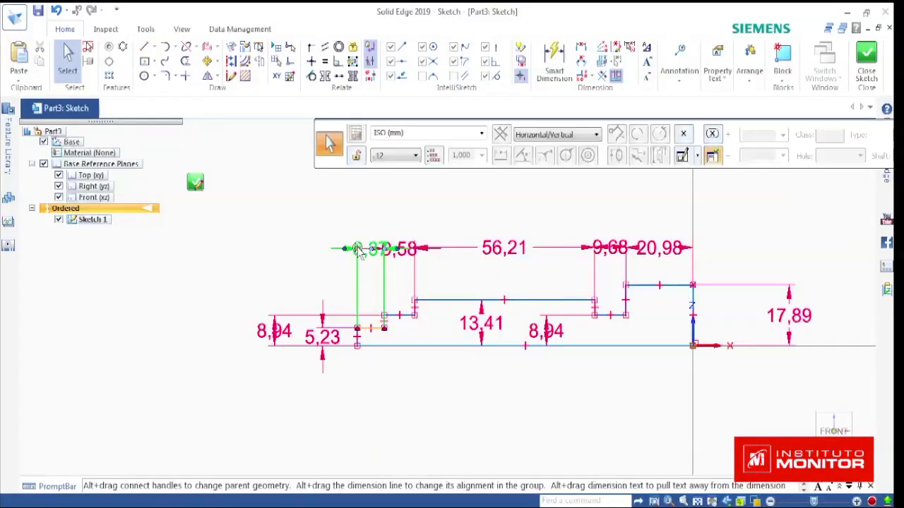
{"action": "key", "text": "Delete"}
Dimension the outermost end step's length again, with its text outside the extension lines
{"action": "left_click", "coordinate": [555, 60]}
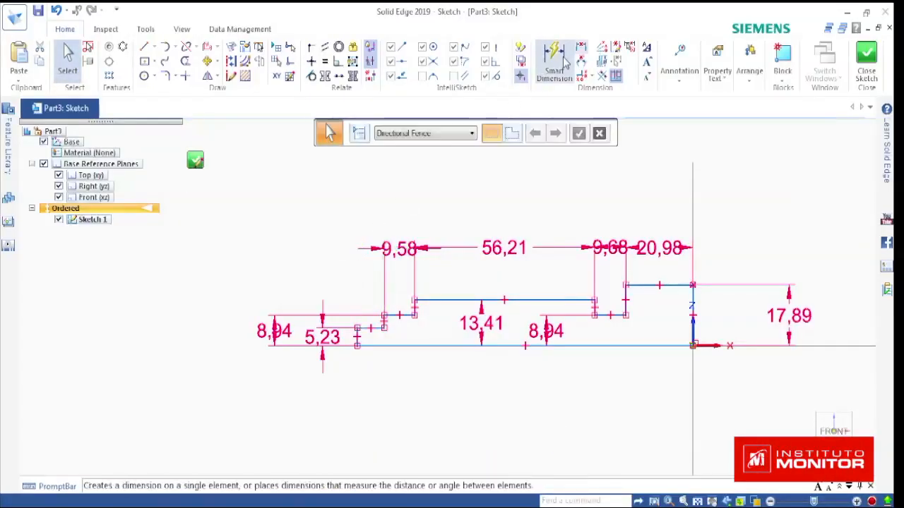
{"action": "left_click", "coordinate": [360, 332]}
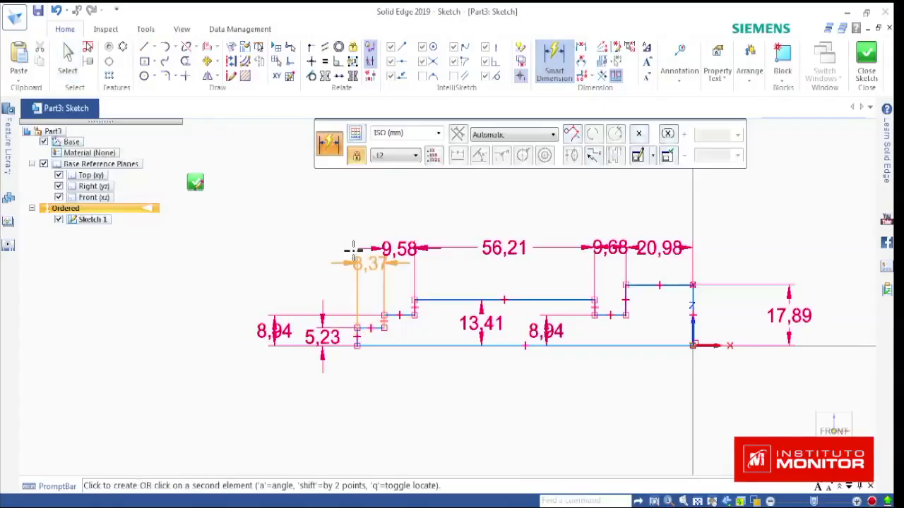
{"action": "left_click", "coordinate": [319, 248]}
{"action": "scroll", "coordinate": [315, 287], "scroll_direction": "up", "scroll_amount": 2}
{"action": "scroll", "coordinate": [314, 287], "scroll_direction": "down", "scroll_amount": 1}
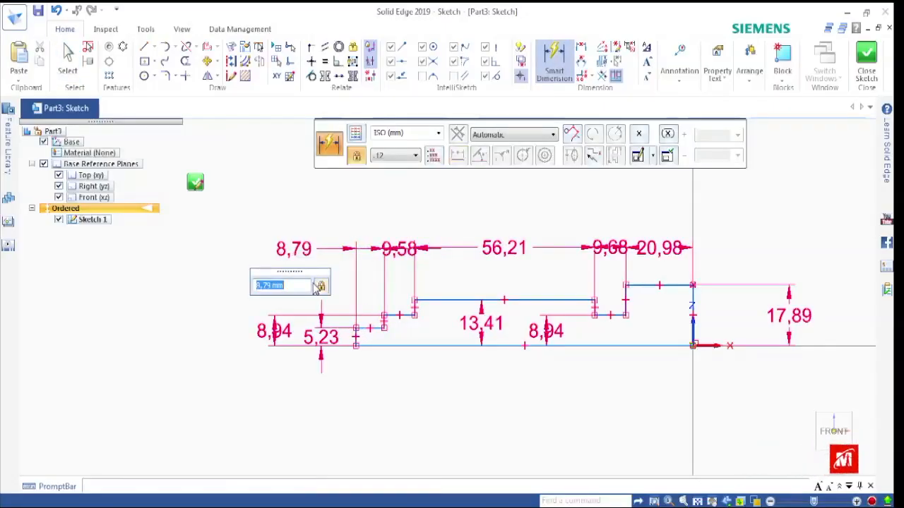
{"action": "key", "text": "Escape"}
Move the length dimensions of the two necks above the shank's length dimension, with their text outside the extension lines
{"action": "scroll", "coordinate": [367, 304], "scroll_direction": "down", "scroll_amount": 2}
{"action": "scroll", "coordinate": [463, 294], "scroll_direction": "up", "scroll_amount": 2}
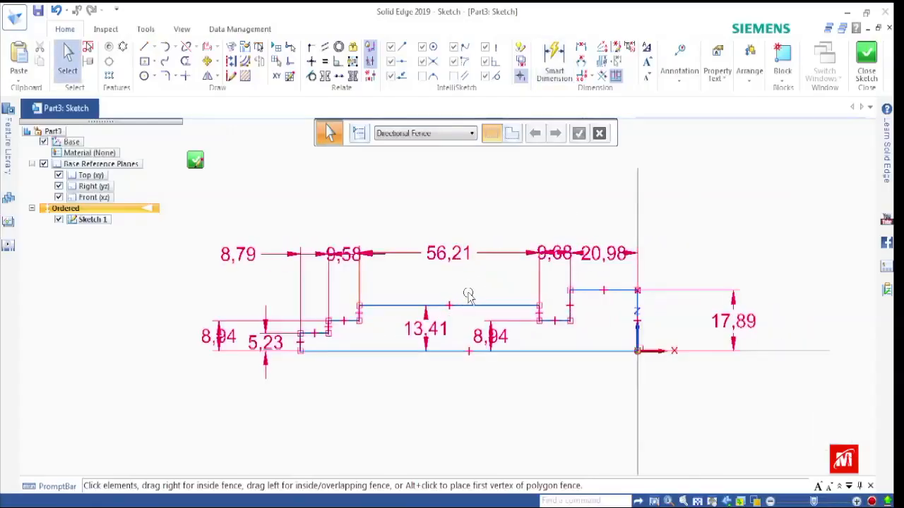
{"action": "scroll", "coordinate": [360, 256], "scroll_direction": "up", "scroll_amount": 2}
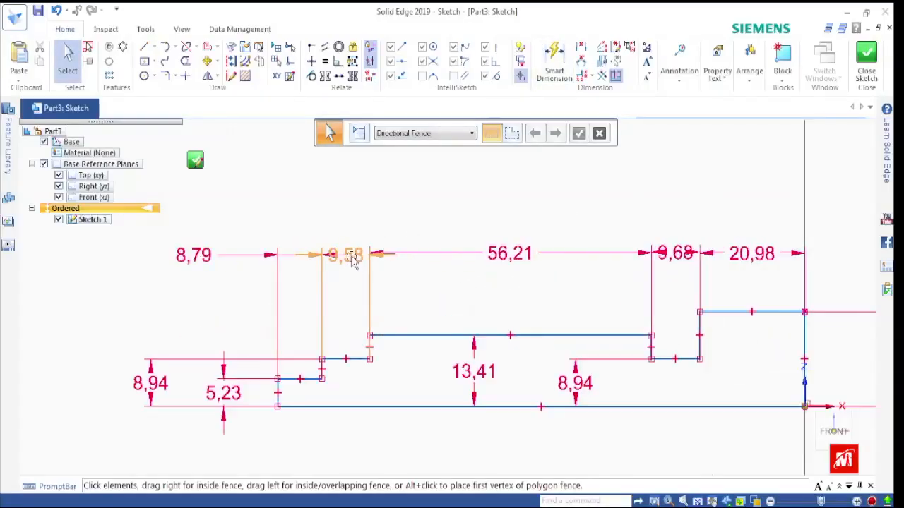
{"action": "left_click", "coordinate": [353, 260]}
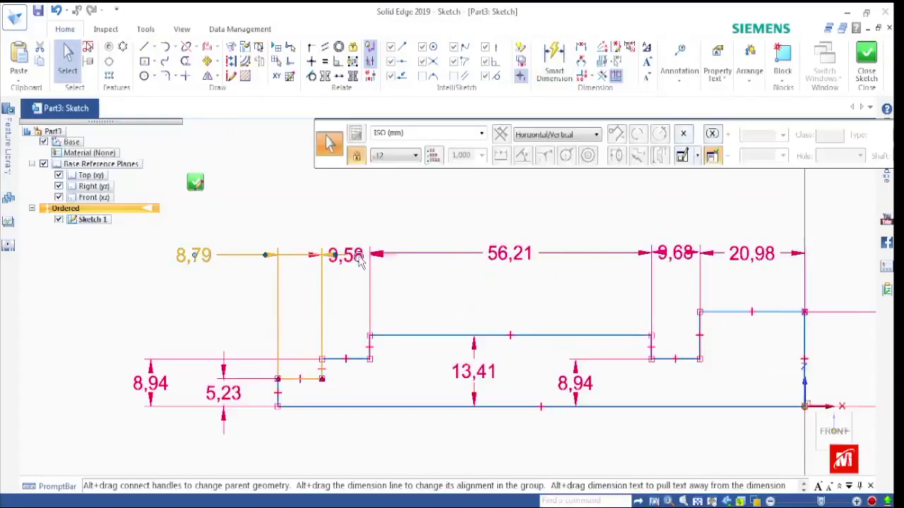
{"action": "double_click", "coordinate": [356, 257]}
{"action": "left_click_drag", "start_coordinate": [348, 245], "coordinate": [432, 219]}
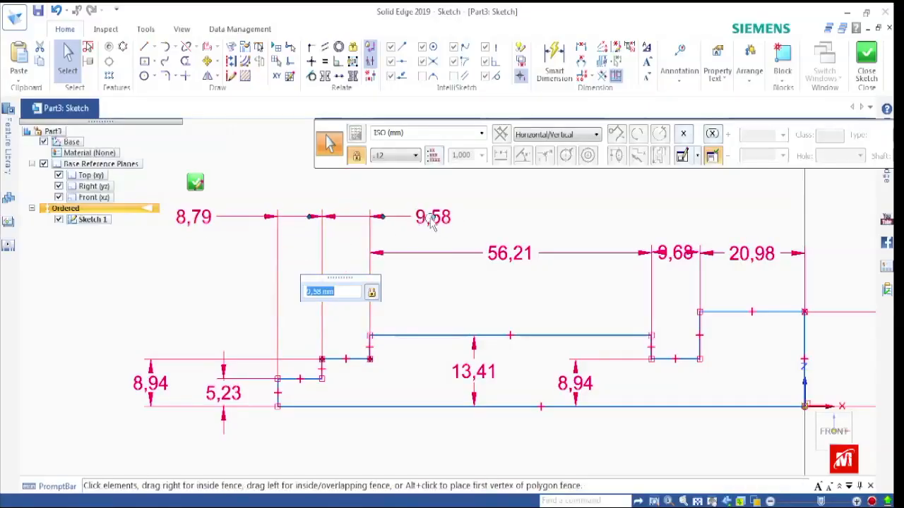
{"action": "left_click", "coordinate": [679, 254]}
{"action": "left_click_drag", "start_coordinate": [683, 259], "coordinate": [720, 210]}
{"action": "scroll", "coordinate": [455, 259], "scroll_direction": "down", "scroll_amount": 2}
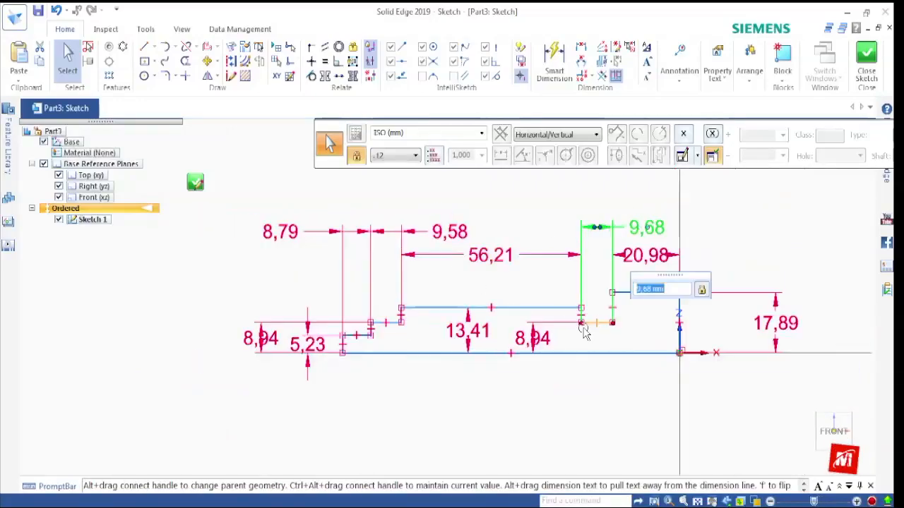
{"action": "key", "text": "Escape"}
Arrange the sketch window side by side with the parafuso 1 drawing
{"action": "scroll", "coordinate": [367, 293], "scroll_direction": "down", "scroll_amount": 3}
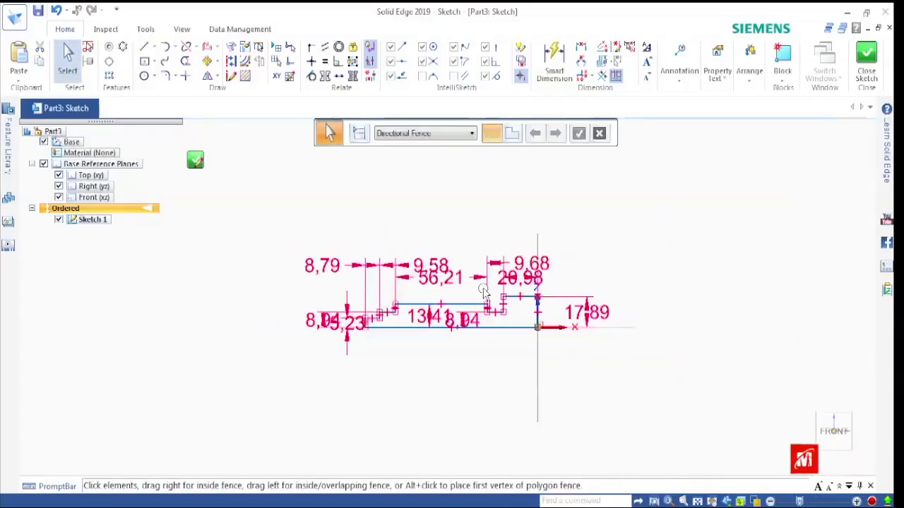
{"action": "left_click_drag", "start_coordinate": [384, 14], "coordinate": [755, 85]}
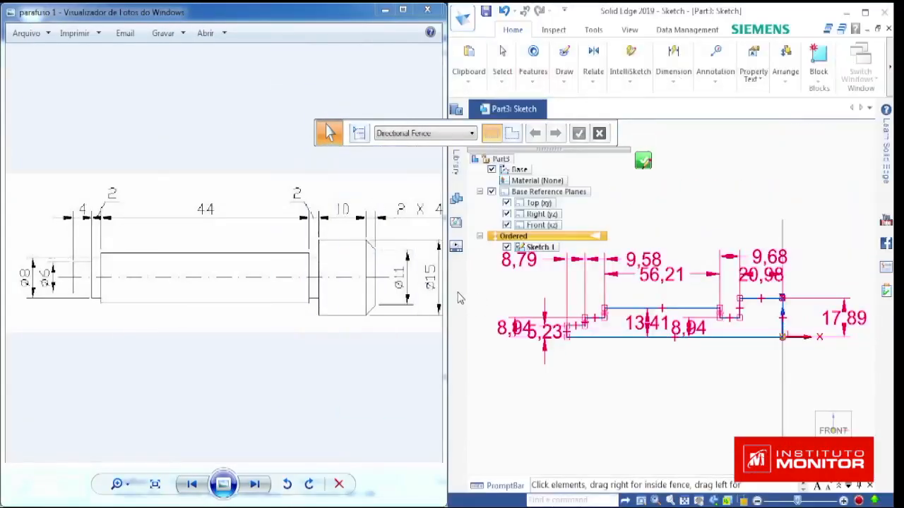
Set the head's height above the base line to 15/2 mm
{"action": "scroll", "coordinate": [875, 332], "scroll_direction": "up", "scroll_amount": 3}
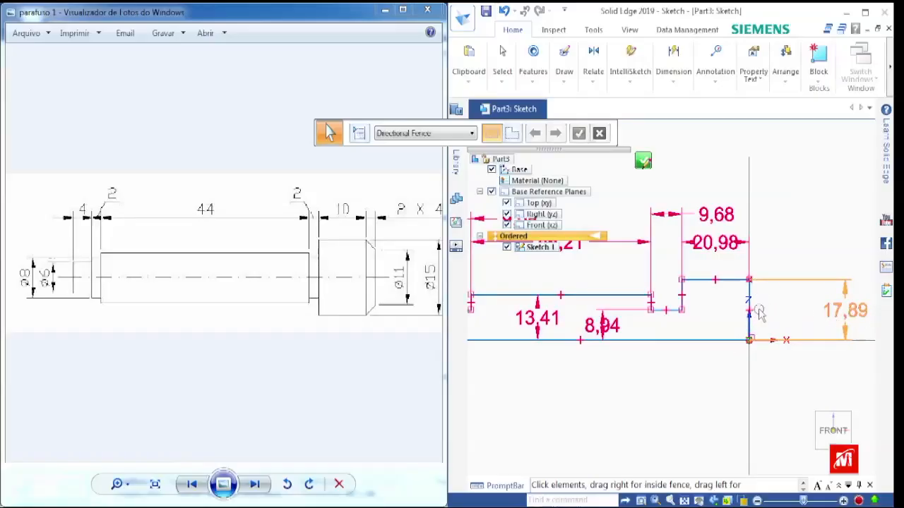
{"action": "scroll", "coordinate": [766, 312], "scroll_direction": "down", "scroll_amount": 3}
{"action": "scroll", "coordinate": [826, 299], "scroll_direction": "up", "scroll_amount": 3}
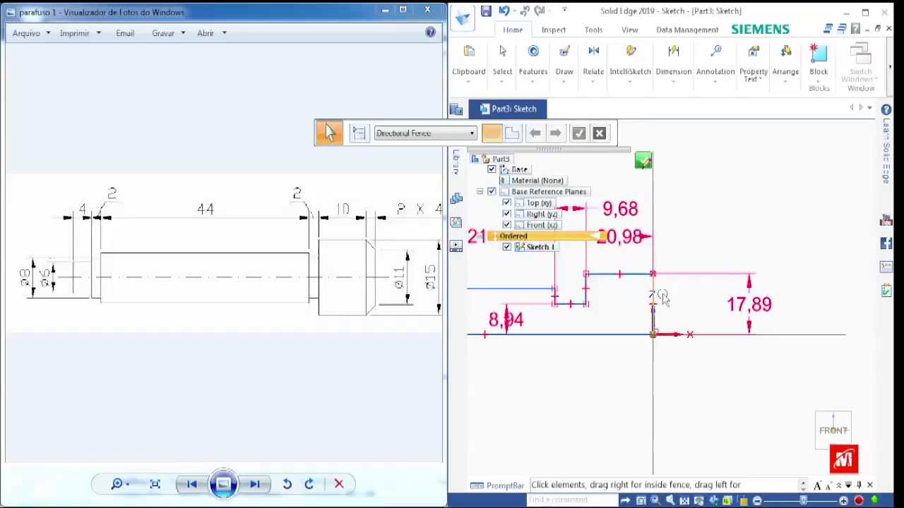
{"action": "scroll", "coordinate": [656, 305], "scroll_direction": "up", "scroll_amount": 2}
{"action": "left_click", "coordinate": [790, 314]}
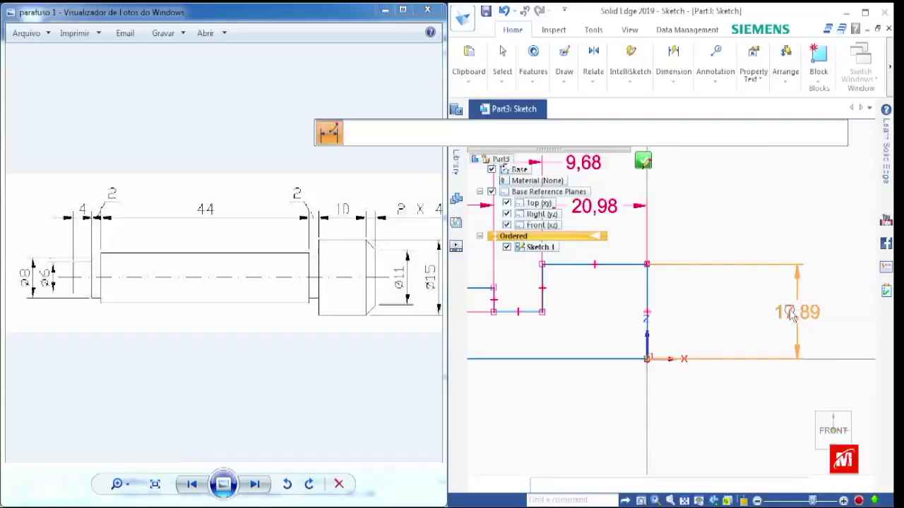
{"action": "left_click", "coordinate": [795, 312]}
{"action": "left_click", "coordinate": [785, 347]}
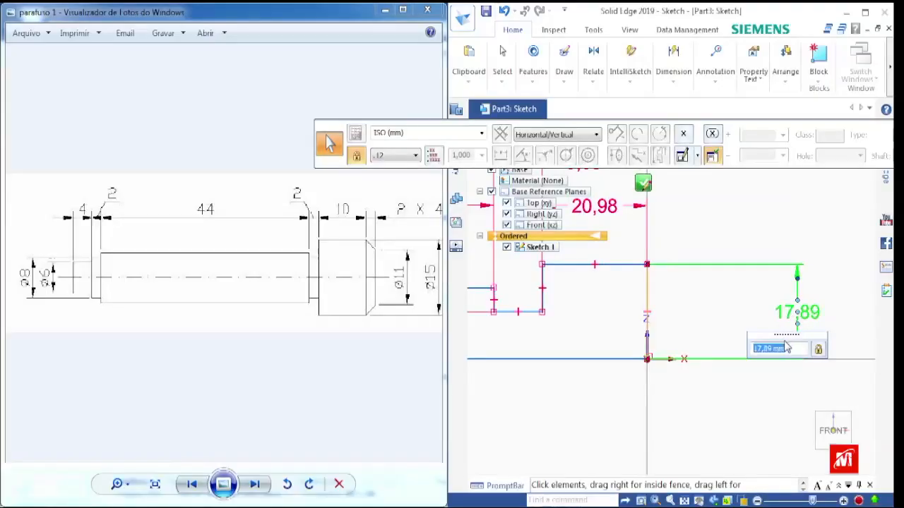
{"action": "type", "text": "4"}
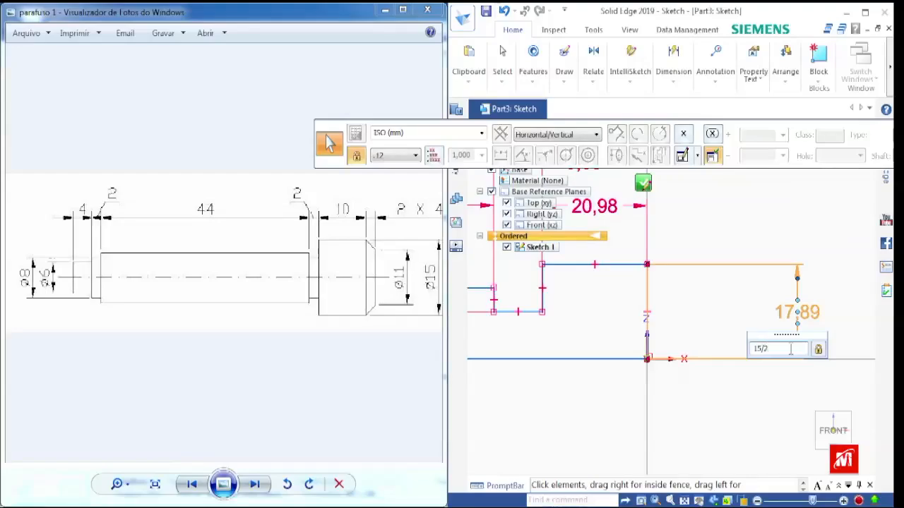
{"action": "key", "text": "Return"}
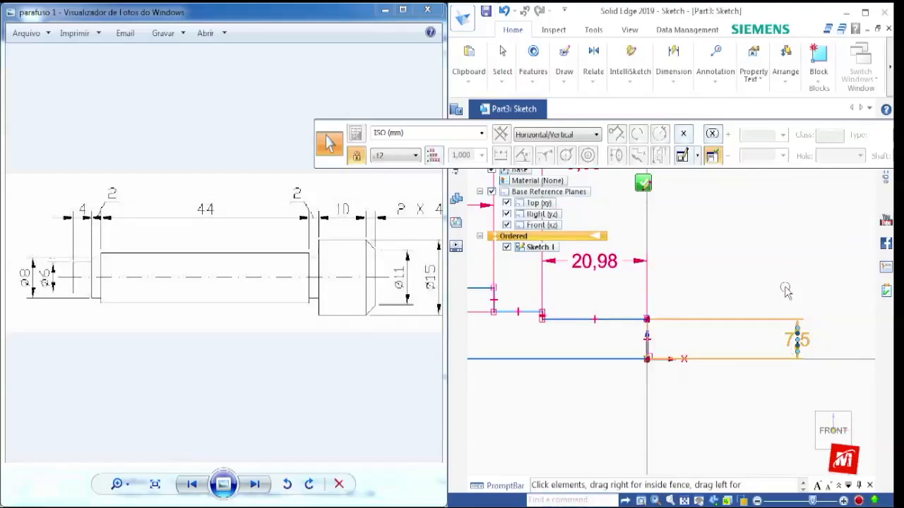
Examine how the head's height relates to the neighbouring neck and the shank in the profile
{"action": "scroll", "coordinate": [701, 304], "scroll_direction": "down", "scroll_amount": 2}
{"action": "scroll", "coordinate": [638, 310], "scroll_direction": "up", "scroll_amount": 2}
{"action": "scroll", "coordinate": [664, 310], "scroll_direction": "down", "scroll_amount": 3}
{"action": "scroll", "coordinate": [651, 308], "scroll_direction": "up", "scroll_amount": 2}
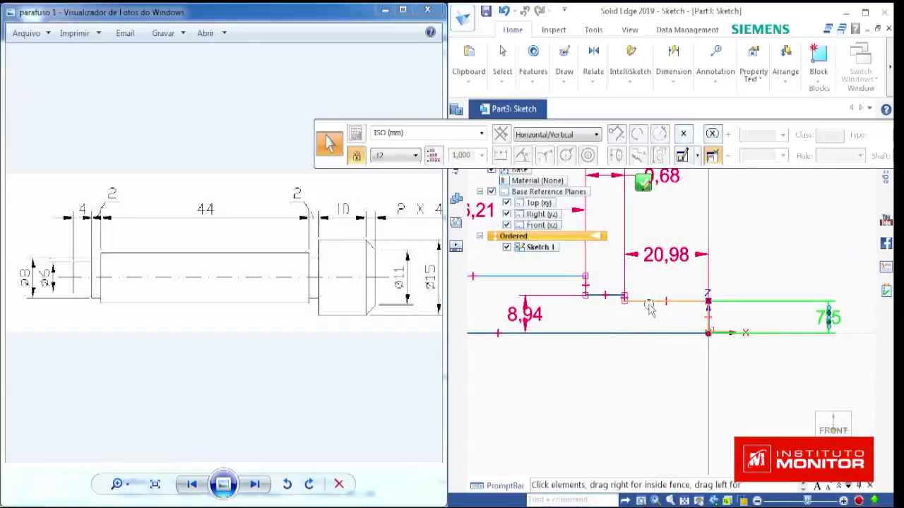
{"action": "scroll", "coordinate": [649, 309], "scroll_direction": "down", "scroll_amount": 3}
{"action": "scroll", "coordinate": [654, 304], "scroll_direction": "up", "scroll_amount": 1}
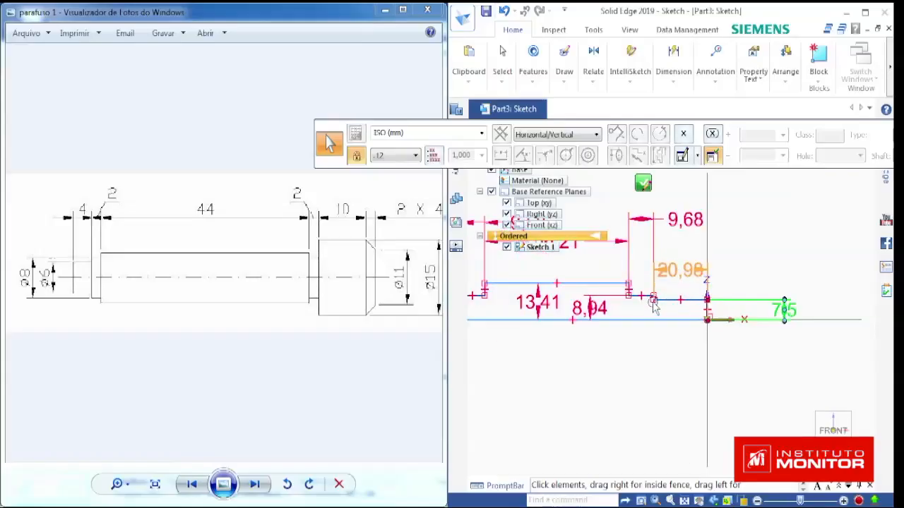
{"action": "scroll", "coordinate": [677, 311], "scroll_direction": "down", "scroll_amount": 2}
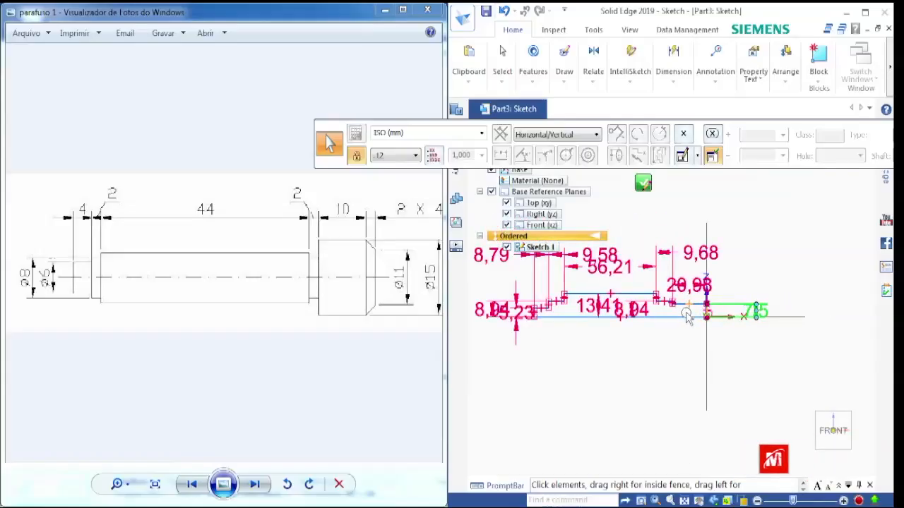
{"action": "scroll", "coordinate": [712, 311], "scroll_direction": "up", "scroll_amount": 1}
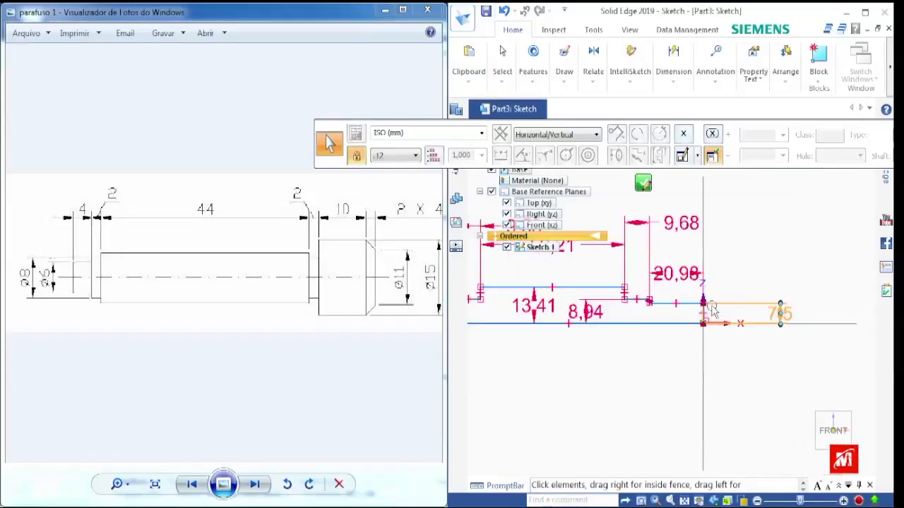
{"action": "scroll", "coordinate": [711, 310], "scroll_direction": "down", "scroll_amount": 2}
{"action": "scroll", "coordinate": [552, 307], "scroll_direction": "up", "scroll_amount": 1}
{"action": "scroll", "coordinate": [553, 305], "scroll_direction": "down", "scroll_amount": 3}
{"action": "scroll", "coordinate": [663, 308], "scroll_direction": "up", "scroll_amount": 8}
{"action": "left_click", "coordinate": [728, 314]}
{"action": "scroll", "coordinate": [735, 303], "scroll_direction": "down", "scroll_amount": 2}
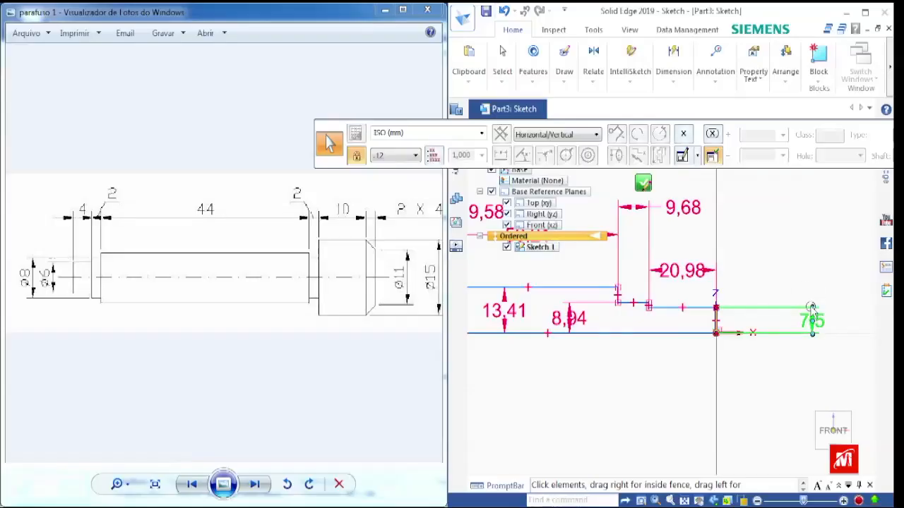
Set the head's height above the base line to 15 mm
{"action": "left_click", "coordinate": [810, 311]}
{"action": "left_click", "coordinate": [762, 374]}
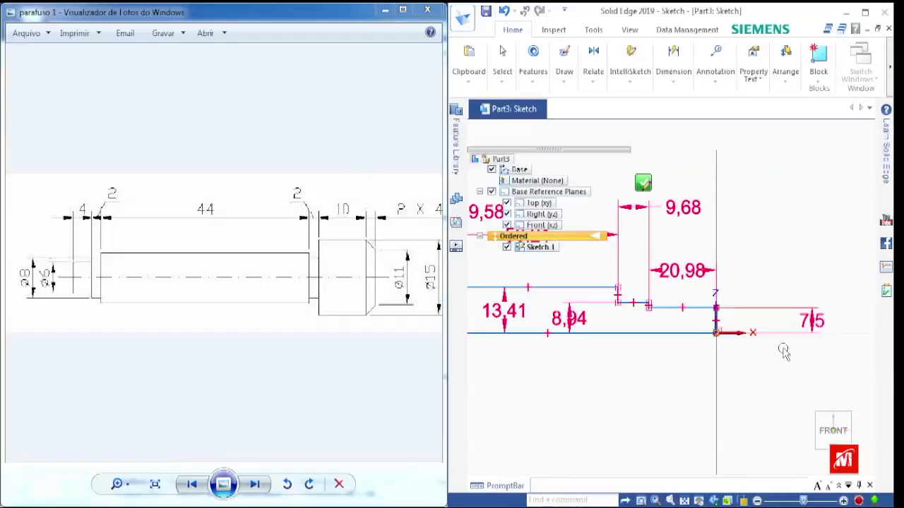
{"action": "left_click", "coordinate": [810, 321]}
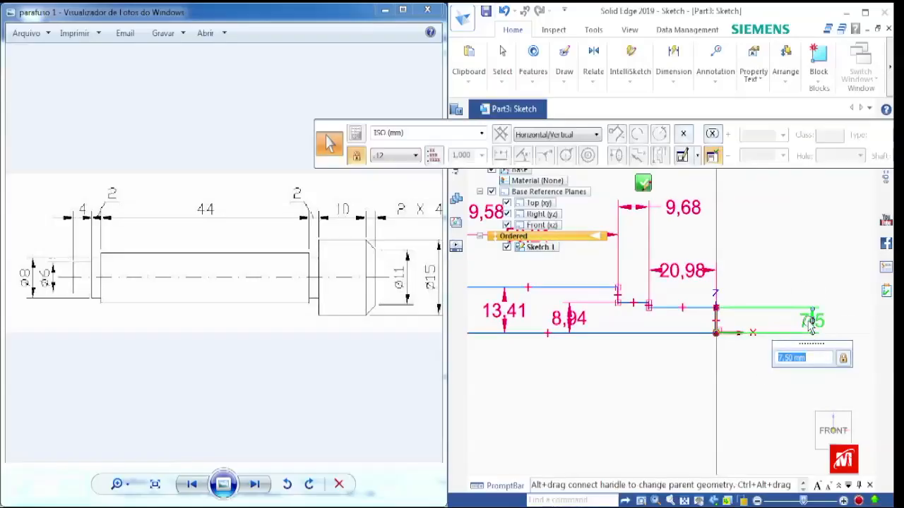
{"action": "type", "text": "15"}
{"action": "key", "text": "Return"}
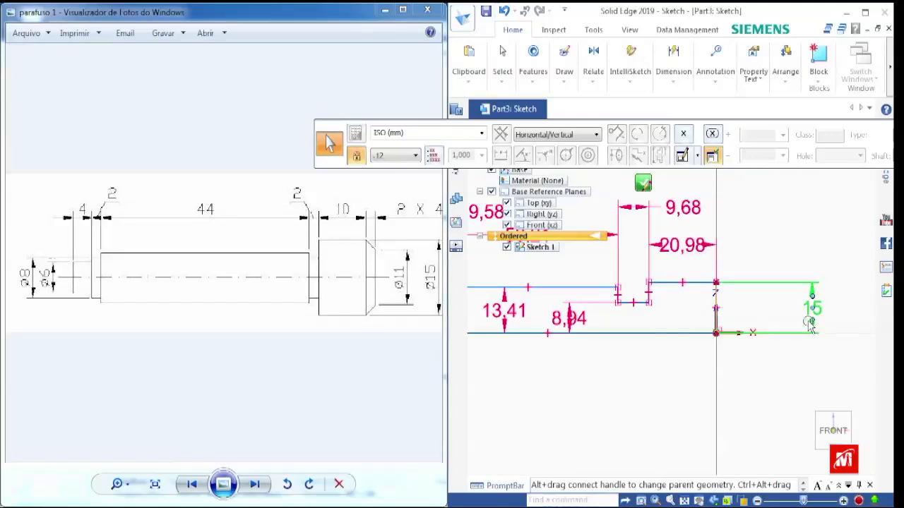
Set the height of the outermost end step to 6/2 mm, half the 6 mm diameter on the drawing
{"action": "scroll", "coordinate": [845, 301], "scroll_direction": "down", "scroll_amount": 3}
{"action": "scroll", "coordinate": [564, 315], "scroll_direction": "up", "scroll_amount": 1}
{"action": "scroll", "coordinate": [583, 314], "scroll_direction": "up", "scroll_amount": 4}
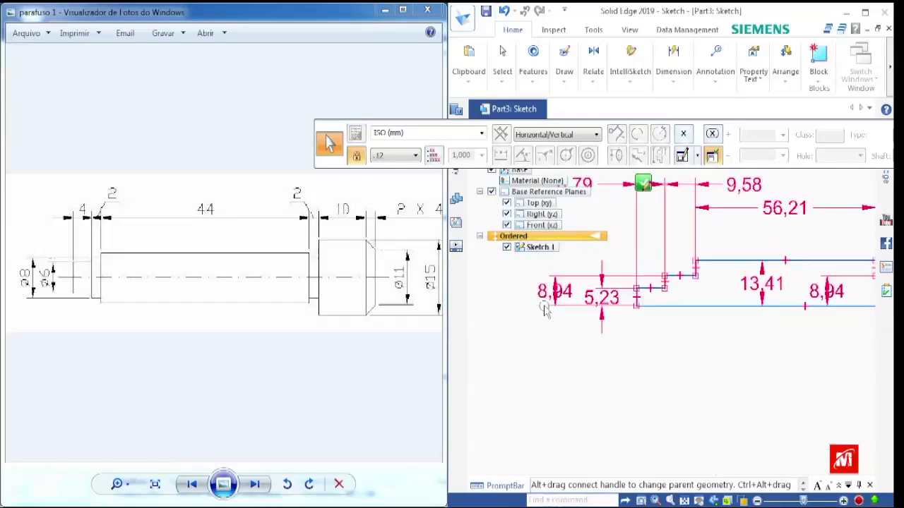
{"action": "scroll", "coordinate": [639, 300], "scroll_direction": "up", "scroll_amount": 2}
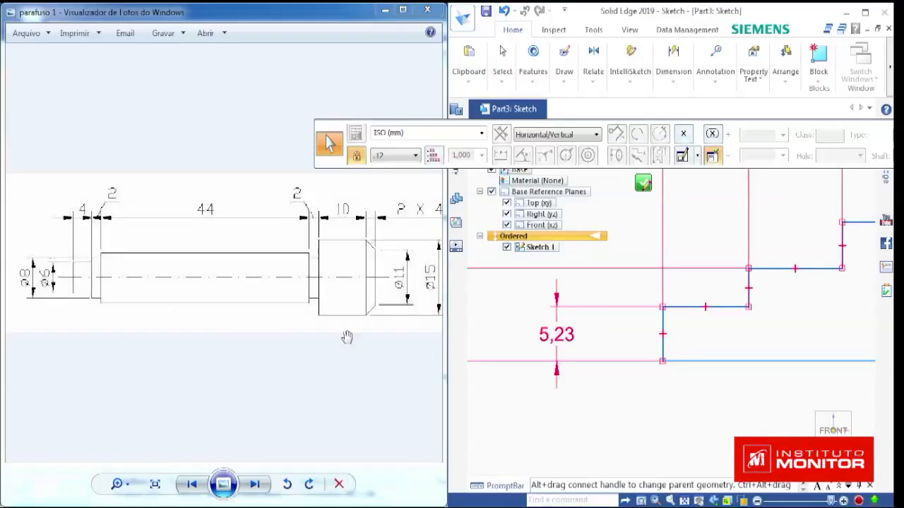
{"action": "left_click", "coordinate": [562, 336]}
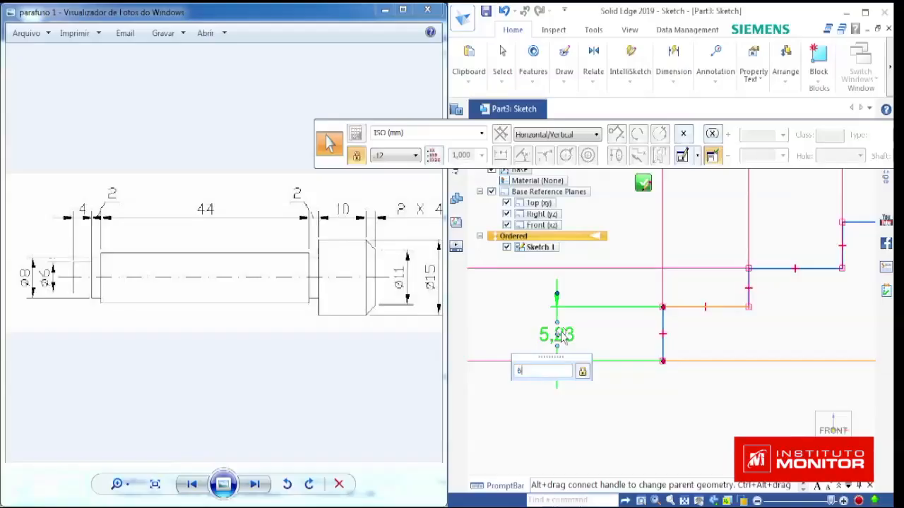
{"action": "type", "text": "3"}
{"action": "key", "text": "Return"}
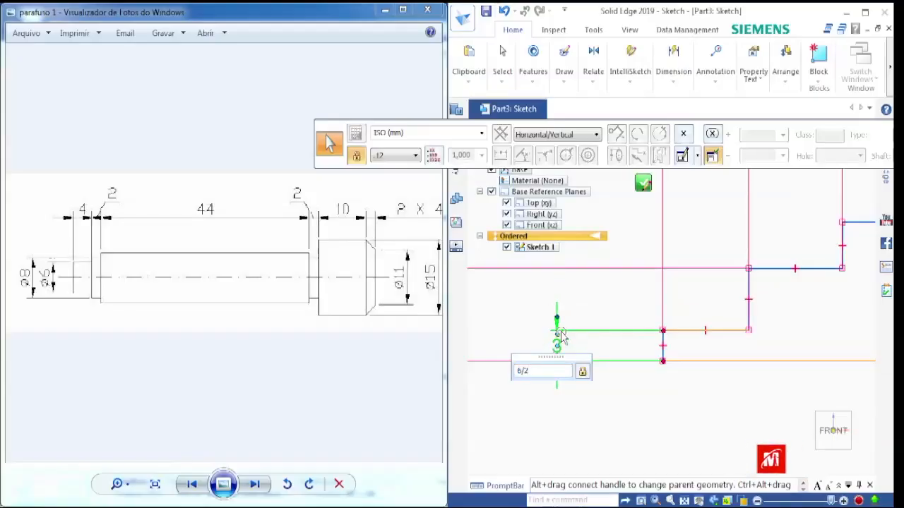
Set the height of the second end step above the base line to 8/2 mm, half the 8 mm diameter
{"action": "scroll", "coordinate": [652, 326], "scroll_direction": "down", "scroll_amount": 3}
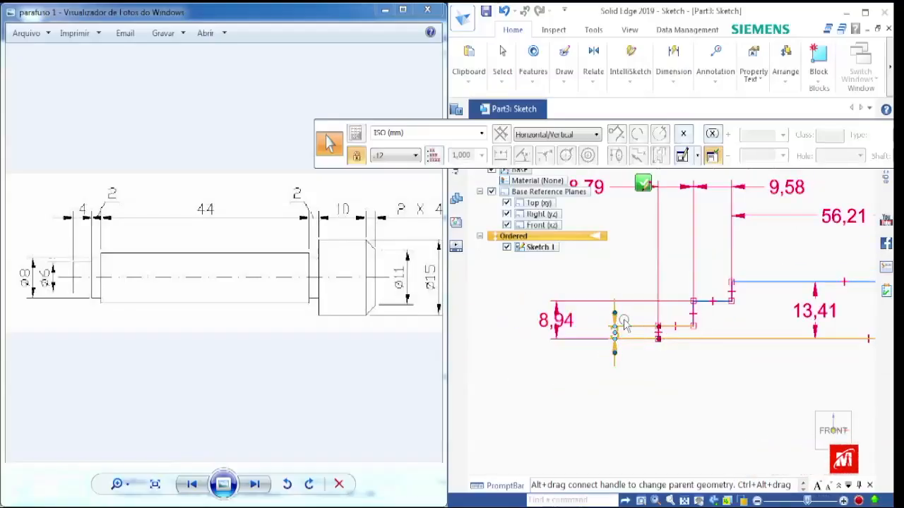
{"action": "scroll", "coordinate": [625, 324], "scroll_direction": "up", "scroll_amount": 2}
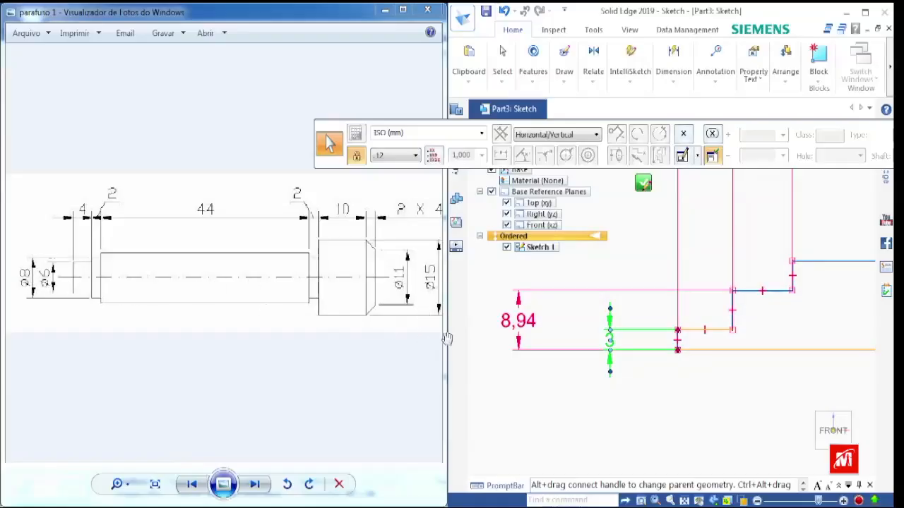
{"action": "left_click", "coordinate": [523, 328]}
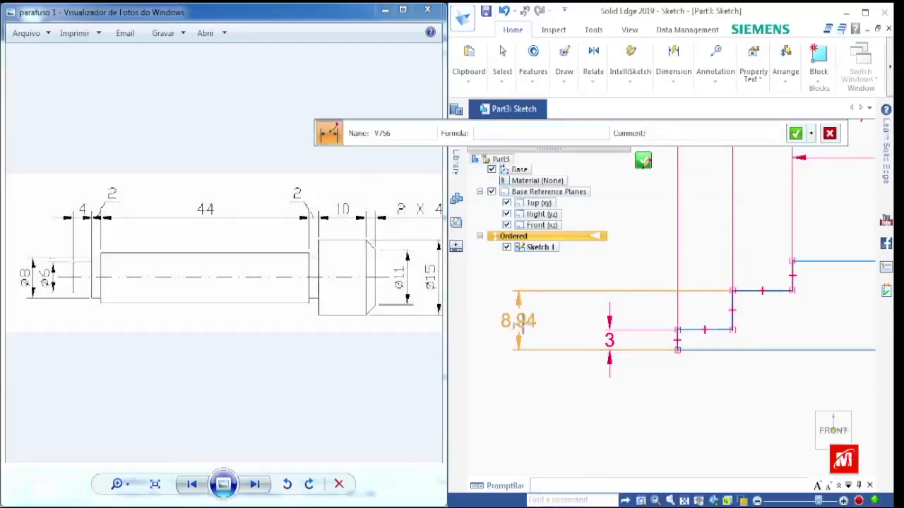
{"action": "left_click", "coordinate": [521, 323]}
{"action": "type", "text": "8/2"}
{"action": "key", "text": "Return"}
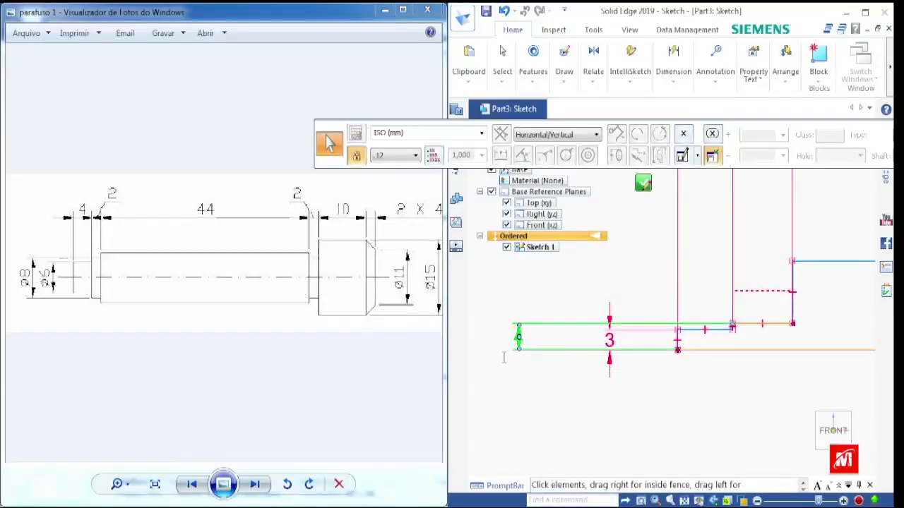
Set the length of the outermost end step to 4 mm
{"action": "scroll", "coordinate": [506, 323], "scroll_direction": "down", "scroll_amount": 3}
{"action": "scroll", "coordinate": [611, 325], "scroll_direction": "up", "scroll_amount": 3}
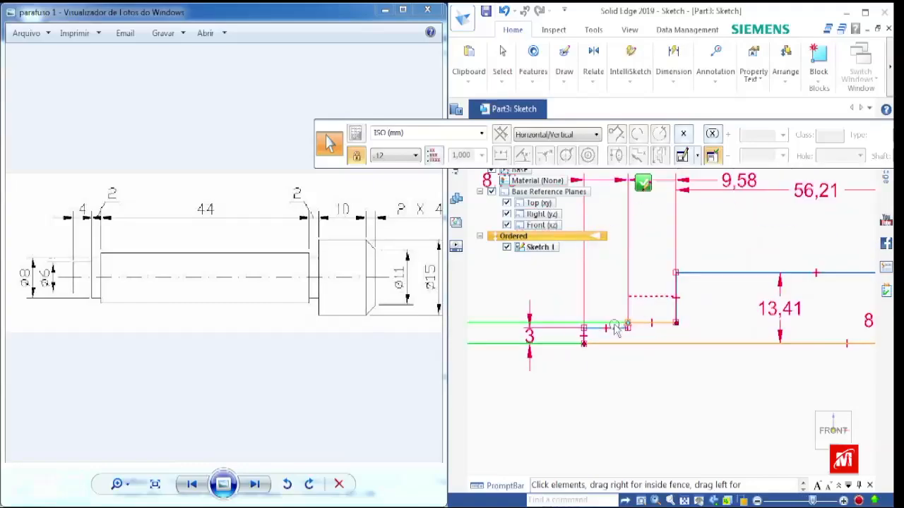
{"action": "scroll", "coordinate": [650, 329], "scroll_direction": "up", "scroll_amount": 1}
{"action": "scroll", "coordinate": [599, 329], "scroll_direction": "down", "scroll_amount": 4}
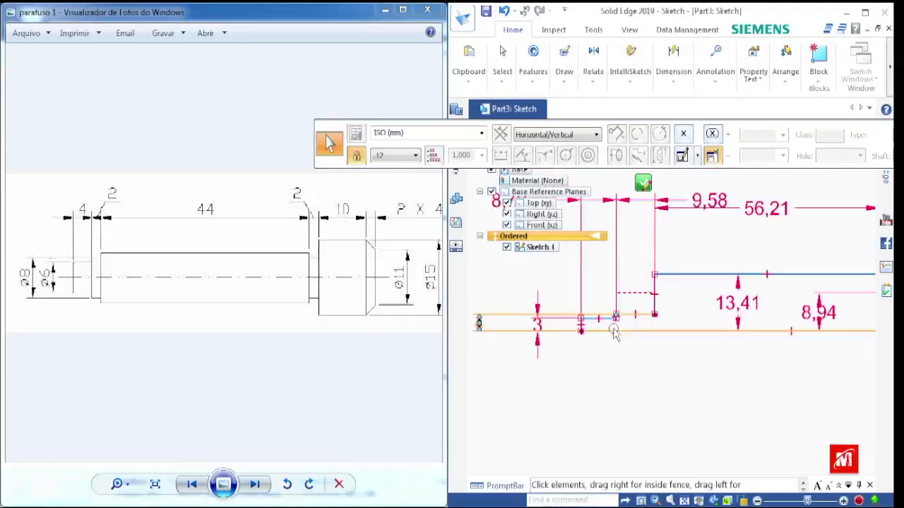
{"action": "scroll", "coordinate": [589, 314], "scroll_direction": "up", "scroll_amount": 1}
{"action": "scroll", "coordinate": [586, 311], "scroll_direction": "up", "scroll_amount": 2}
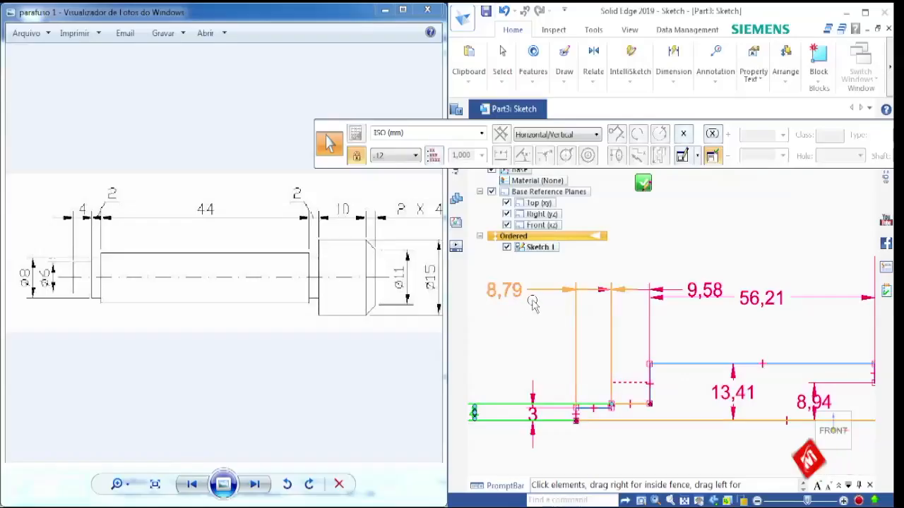
{"action": "left_click", "coordinate": [498, 289]}
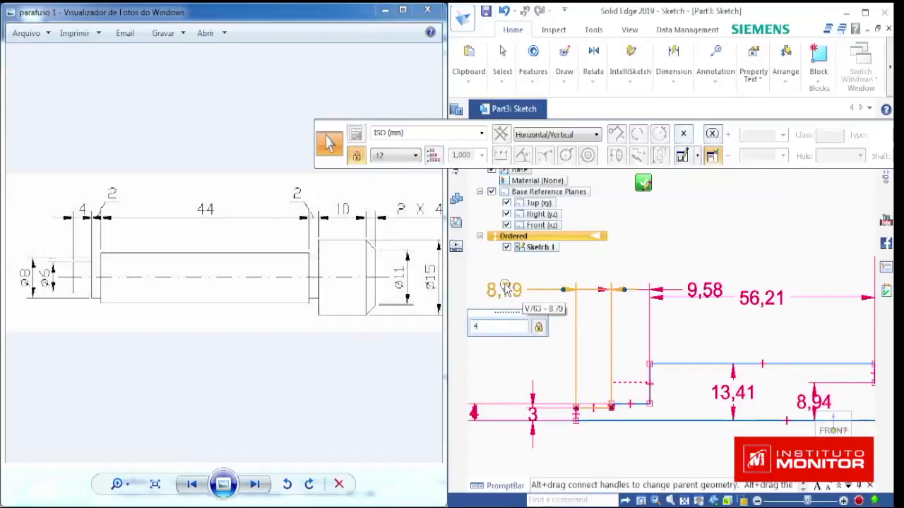
{"action": "type", "text": "4"}
{"action": "key", "text": "Return"}
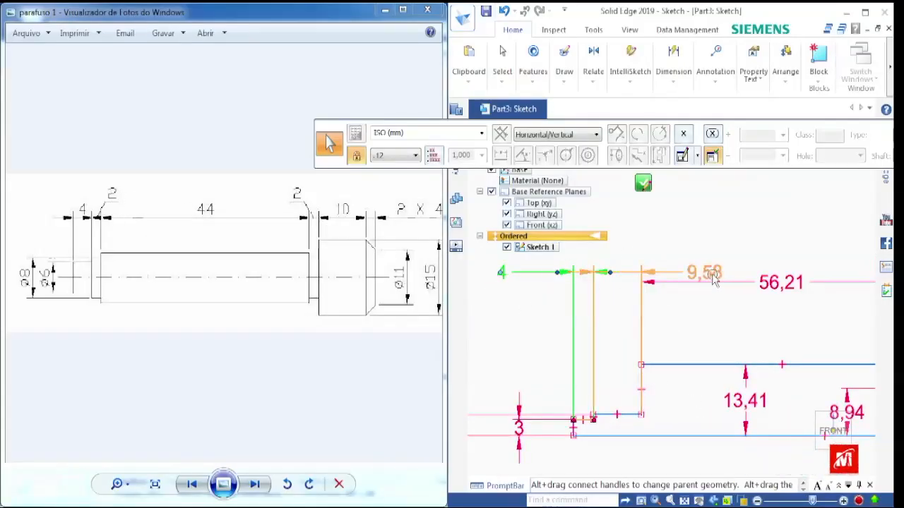
Set the length of the second end step, between the outermost step and the shank, to 2 mm
{"action": "scroll", "coordinate": [713, 277], "scroll_direction": "up", "scroll_amount": 2}
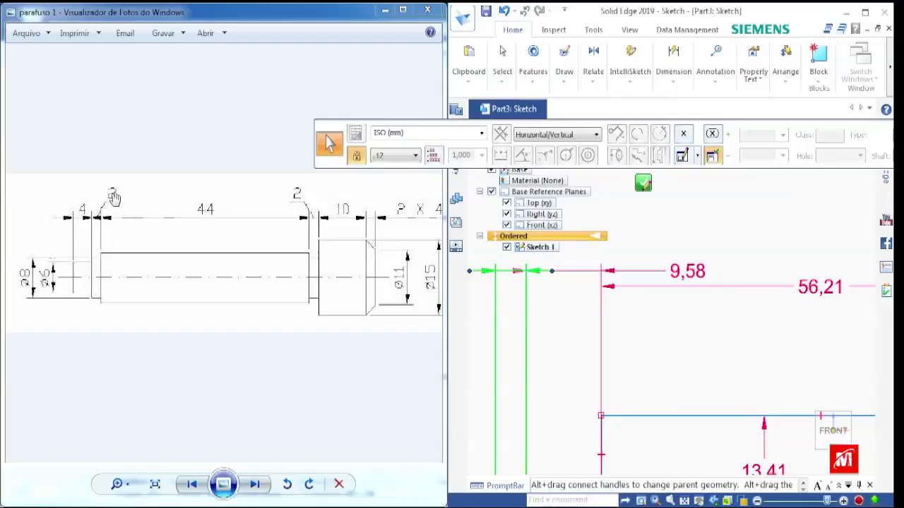
{"action": "left_click", "coordinate": [679, 272]}
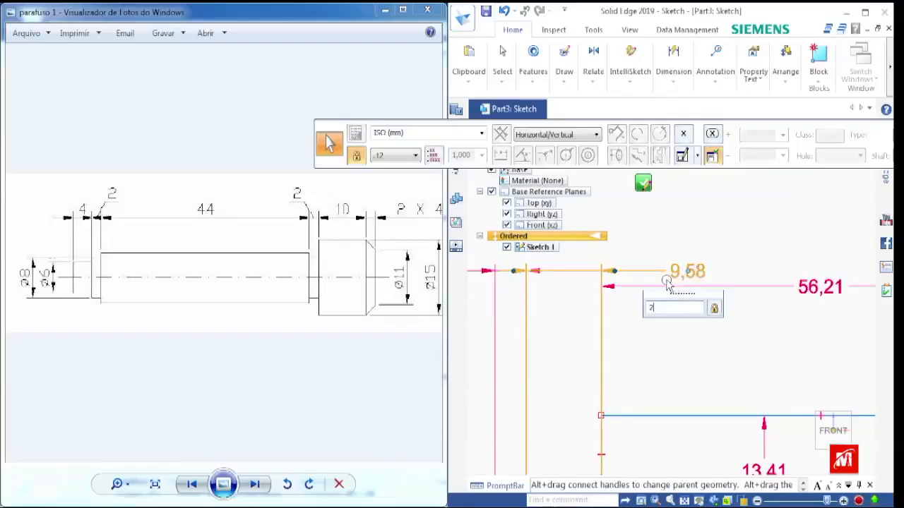
{"action": "type", "text": "2"}
{"action": "key", "text": "Return"}
{"action": "scroll", "coordinate": [580, 270], "scroll_direction": "down", "scroll_amount": 4}
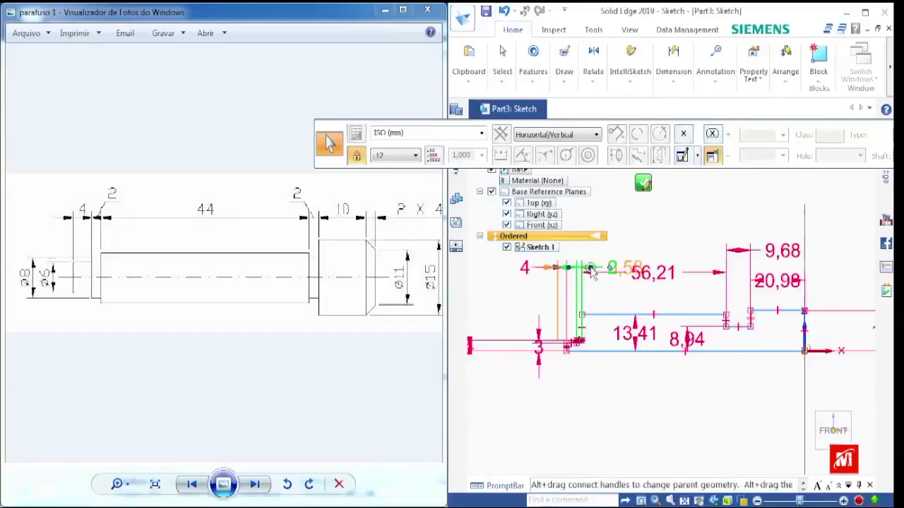
Set the shank's height above the base line to 10/2 mm
{"action": "scroll", "coordinate": [620, 333], "scroll_direction": "up", "scroll_amount": 2}
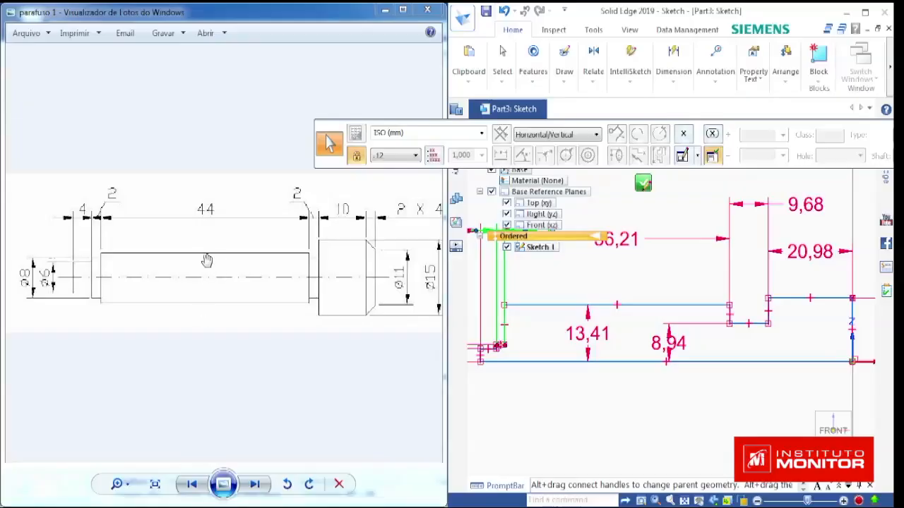
{"action": "left_click", "coordinate": [574, 338]}
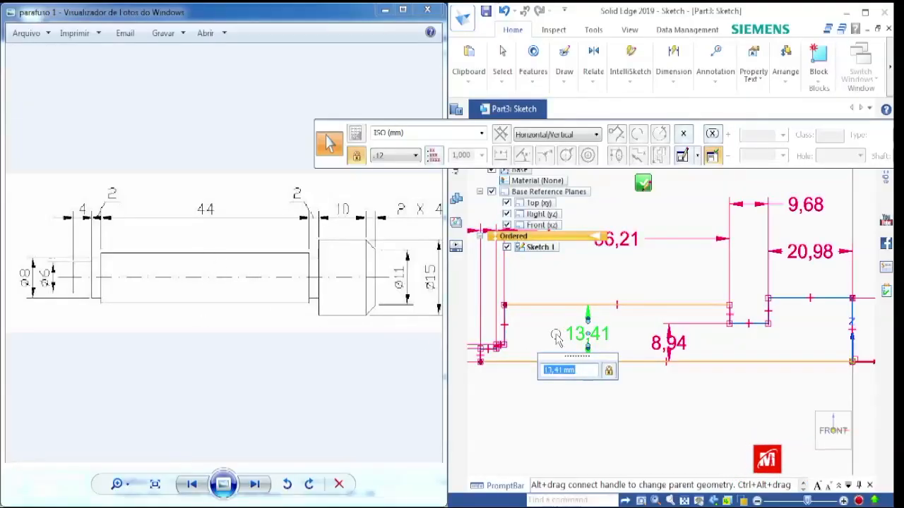
{"action": "type", "text": "10/2"}
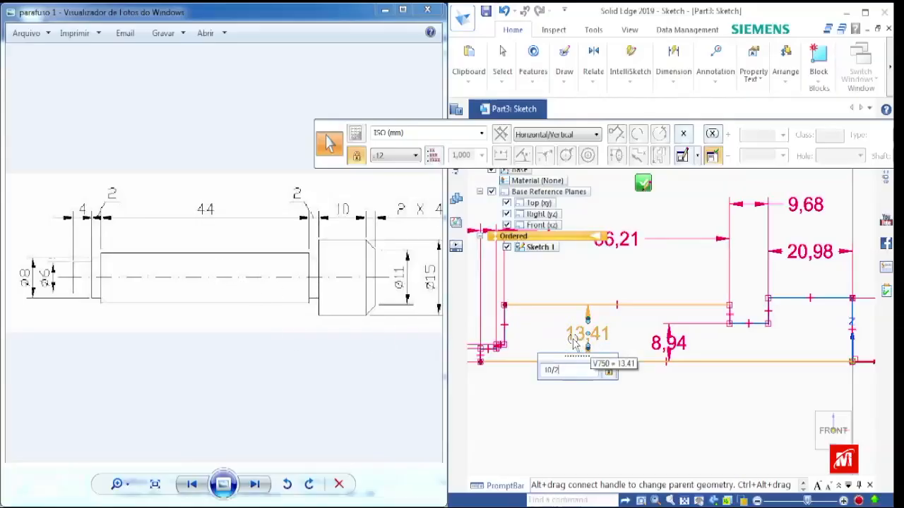
{"action": "key", "text": "Return"}
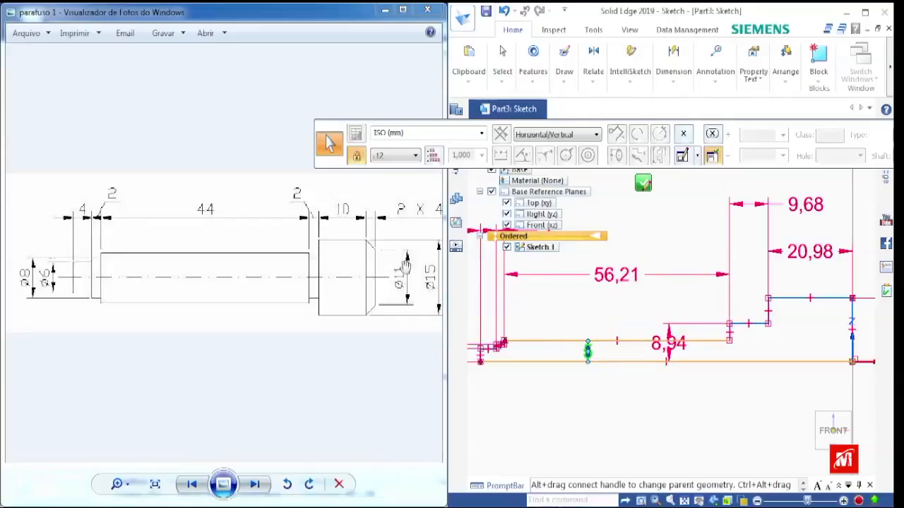
Set the shank's length to 44 mm, as on the drawing
{"action": "scroll", "coordinate": [515, 288], "scroll_direction": "down", "scroll_amount": 3}
{"action": "scroll", "coordinate": [626, 312], "scroll_direction": "up", "scroll_amount": 4}
{"action": "scroll", "coordinate": [626, 312], "scroll_direction": "down", "scroll_amount": 4}
{"action": "scroll", "coordinate": [553, 275], "scroll_direction": "up", "scroll_amount": 3}
{"action": "scroll", "coordinate": [601, 290], "scroll_direction": "down", "scroll_amount": 1}
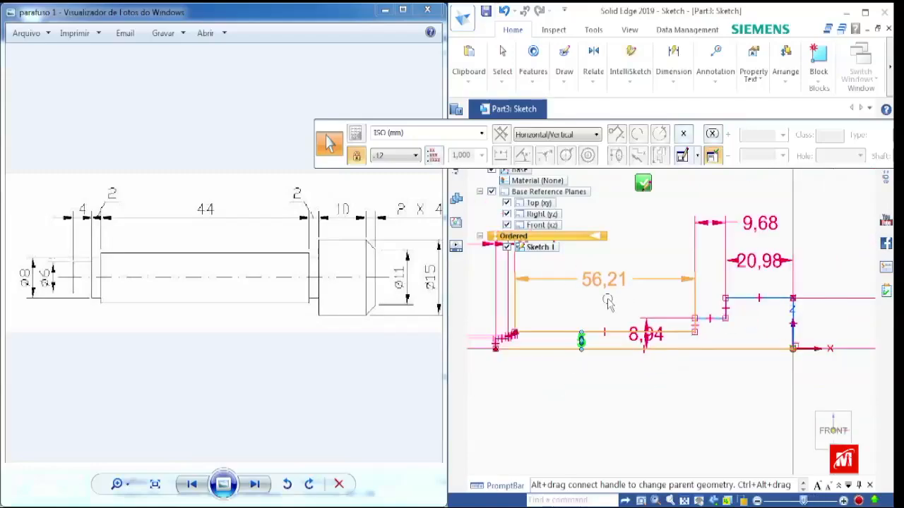
{"action": "scroll", "coordinate": [600, 290], "scroll_direction": "up", "scroll_amount": 2}
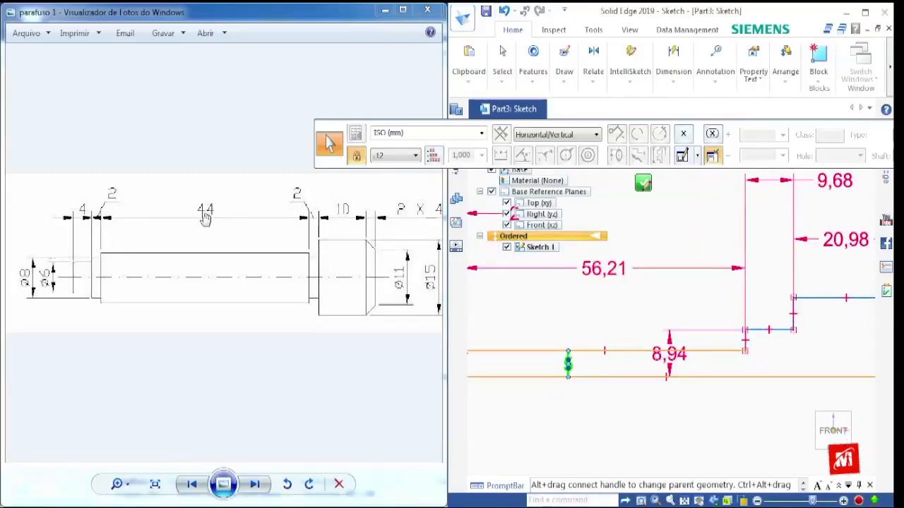
{"action": "left_click", "coordinate": [602, 270]}
{"action": "type", "text": "44"}
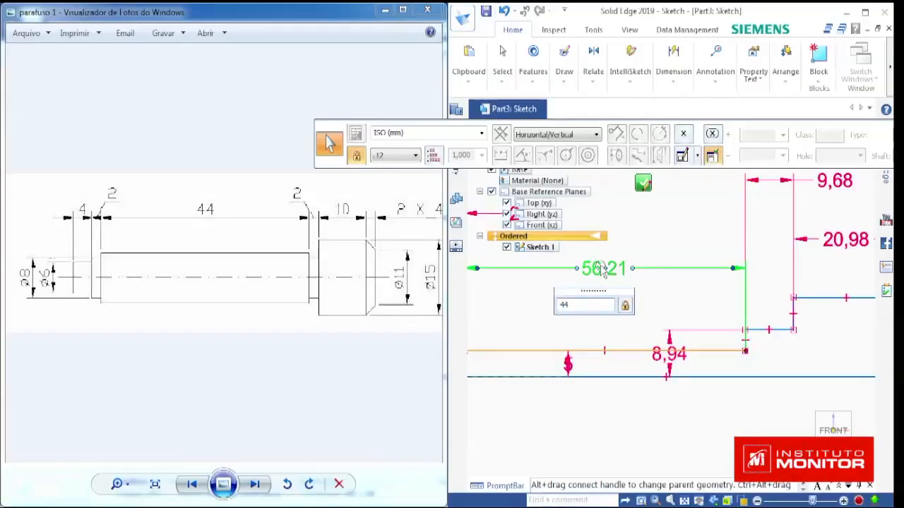
{"action": "key", "text": "Return"}
Set the length of the neck between the shank and the head to 2 mm
{"action": "scroll", "coordinate": [693, 344], "scroll_direction": "down", "scroll_amount": 2}
{"action": "scroll", "coordinate": [670, 328], "scroll_direction": "up", "scroll_amount": 2}
{"action": "scroll", "coordinate": [642, 335], "scroll_direction": "down", "scroll_amount": 2}
{"action": "scroll", "coordinate": [641, 341], "scroll_direction": "up", "scroll_amount": 2}
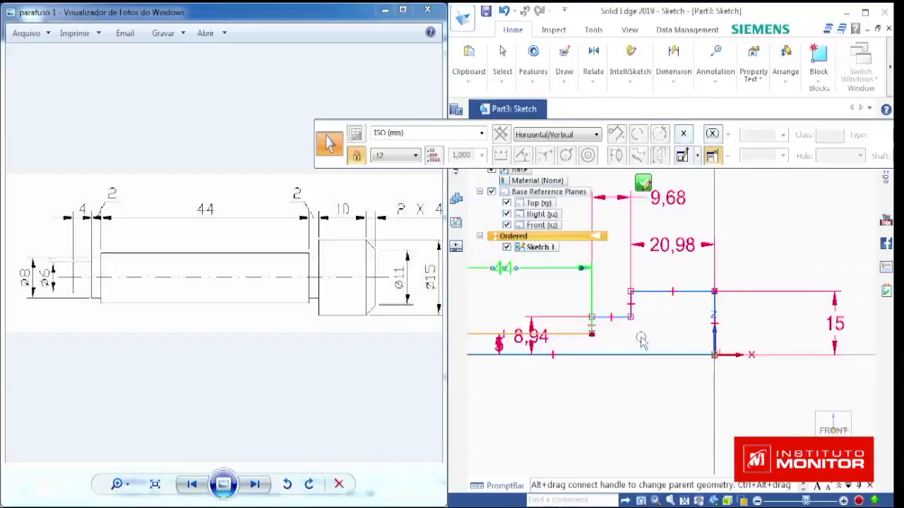
{"action": "scroll", "coordinate": [670, 325], "scroll_direction": "up", "scroll_amount": 1}
{"action": "scroll", "coordinate": [583, 315], "scroll_direction": "down", "scroll_amount": 2}
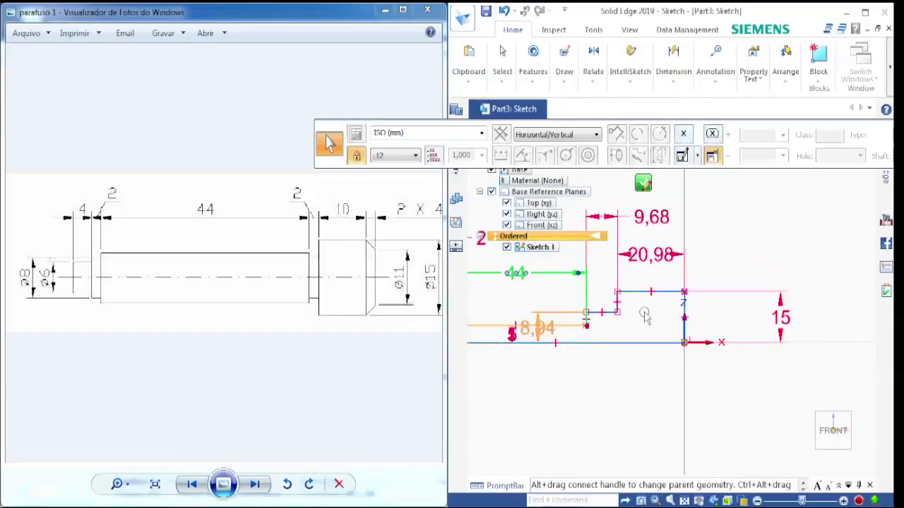
{"action": "scroll", "coordinate": [644, 254], "scroll_direction": "up", "scroll_amount": 4}
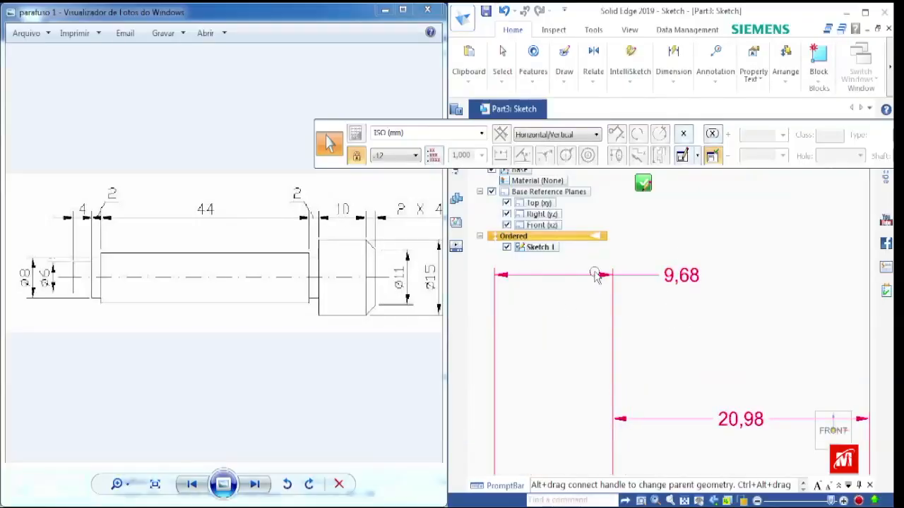
{"action": "left_click", "coordinate": [670, 277]}
{"action": "type", "text": "2"}
{"action": "key", "text": "Return"}
Set the head's length to 10 mm
{"action": "scroll", "coordinate": [642, 268], "scroll_direction": "down", "scroll_amount": 3}
{"action": "scroll", "coordinate": [674, 321], "scroll_direction": "up", "scroll_amount": 5}
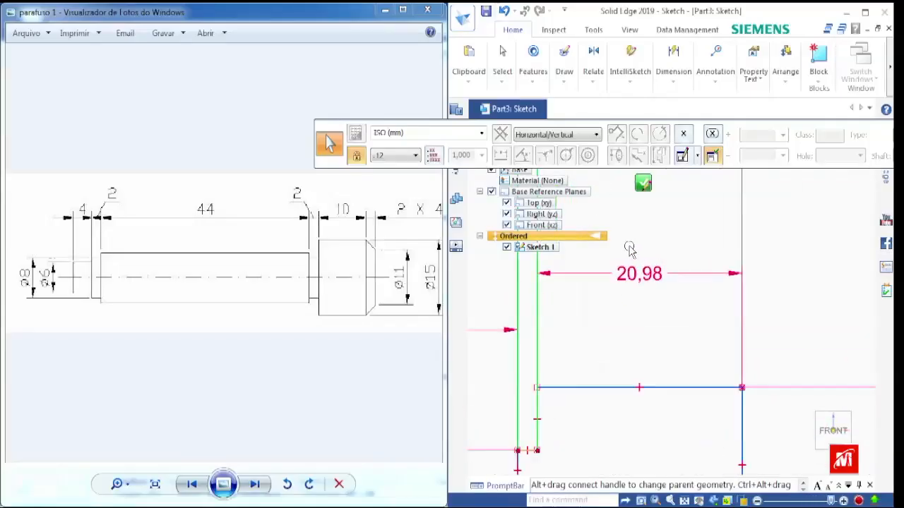
{"action": "scroll", "coordinate": [629, 249], "scroll_direction": "up", "scroll_amount": 2}
{"action": "left_click", "coordinate": [639, 291]}
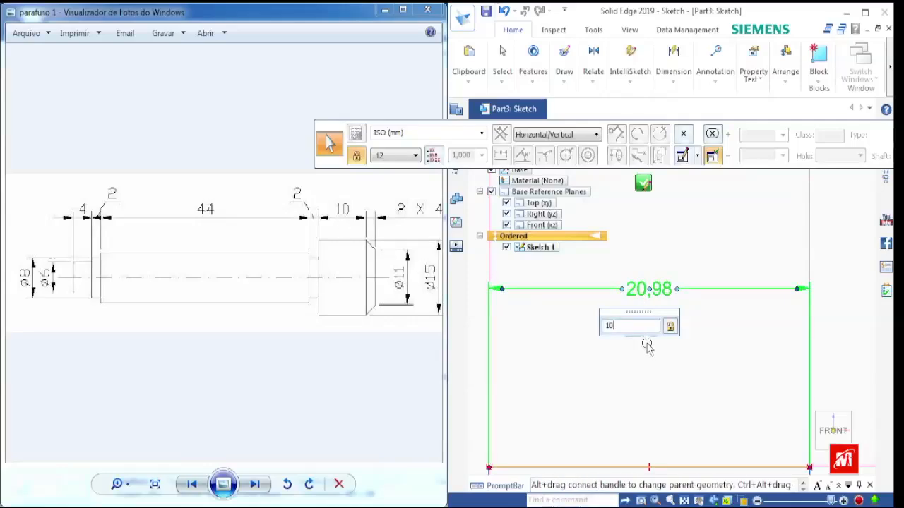
{"action": "key", "text": "Return"}
Set the height of the neck beside the head to 8/2 mm above the base line
{"action": "scroll", "coordinate": [601, 312], "scroll_direction": "down", "scroll_amount": 3}
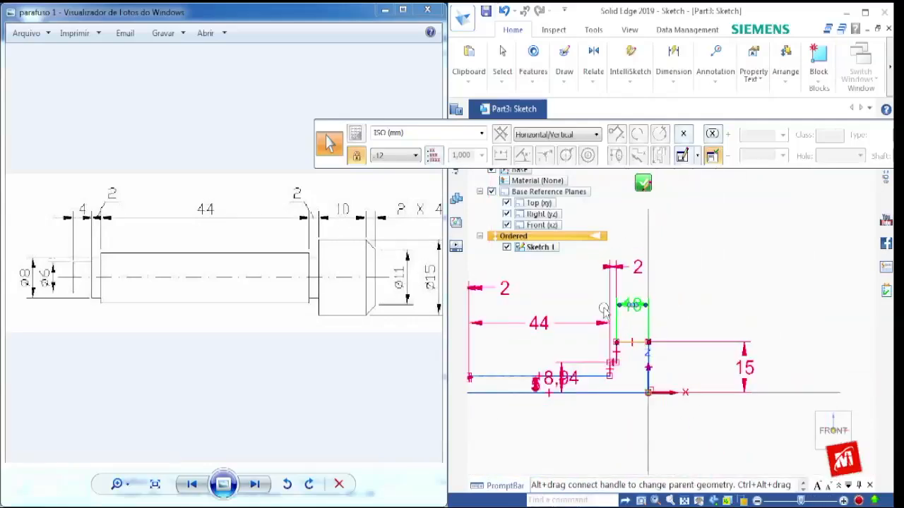
{"action": "scroll", "coordinate": [653, 319], "scroll_direction": "up", "scroll_amount": 3}
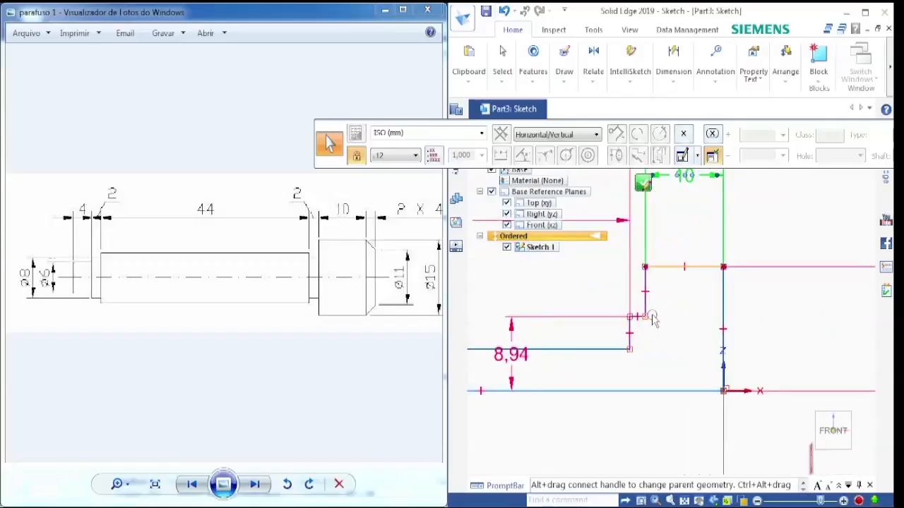
{"action": "scroll", "coordinate": [678, 318], "scroll_direction": "down", "scroll_amount": 2}
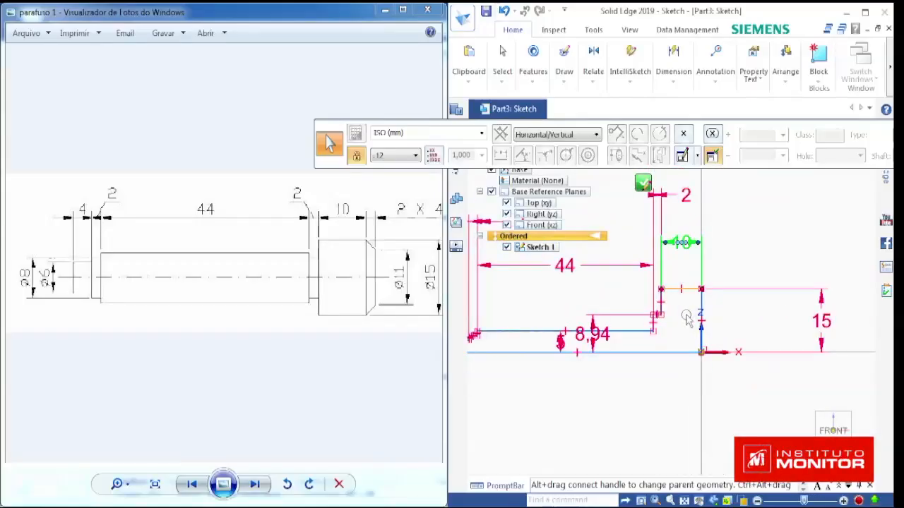
{"action": "scroll", "coordinate": [689, 317], "scroll_direction": "up", "scroll_amount": 1}
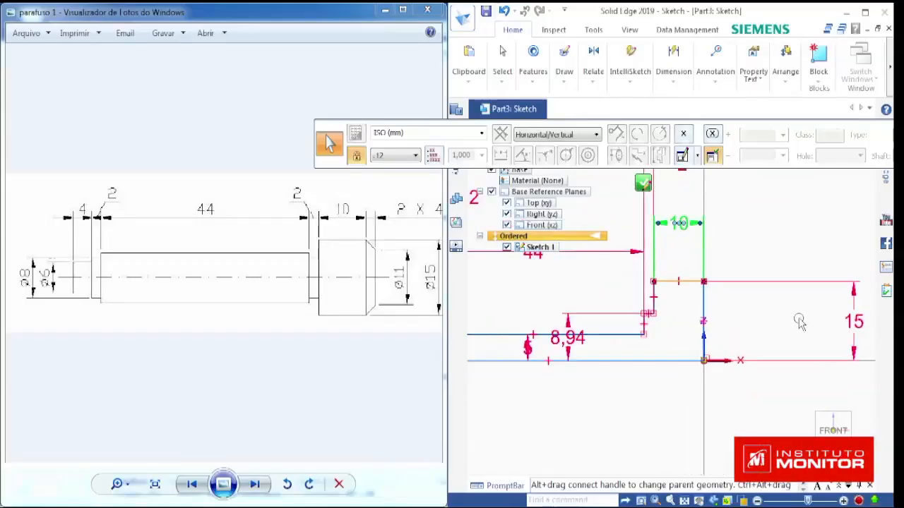
{"action": "scroll", "coordinate": [777, 318], "scroll_direction": "down", "scroll_amount": 1}
{"action": "scroll", "coordinate": [657, 335], "scroll_direction": "up", "scroll_amount": 2}
{"action": "scroll", "coordinate": [727, 331], "scroll_direction": "up", "scroll_amount": 3}
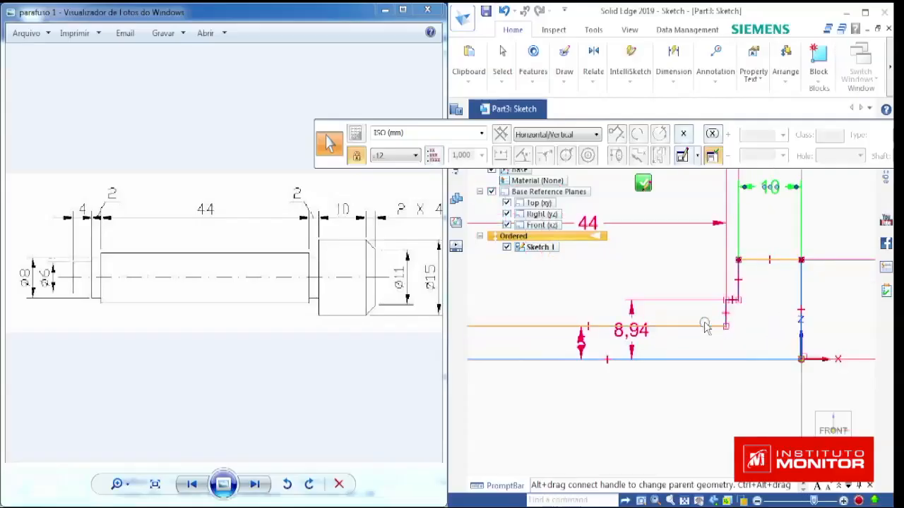
{"action": "scroll", "coordinate": [614, 329], "scroll_direction": "down", "scroll_amount": 1}
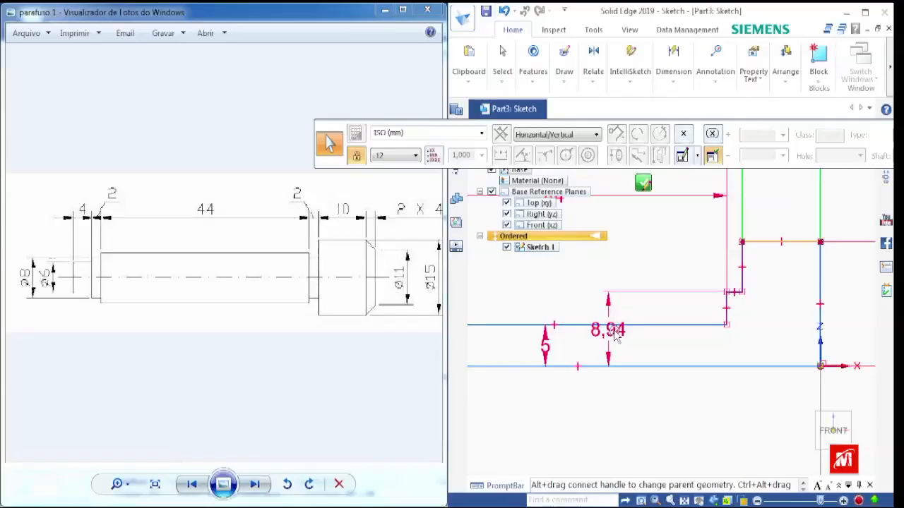
{"action": "scroll", "coordinate": [617, 322], "scroll_direction": "up", "scroll_amount": 3}
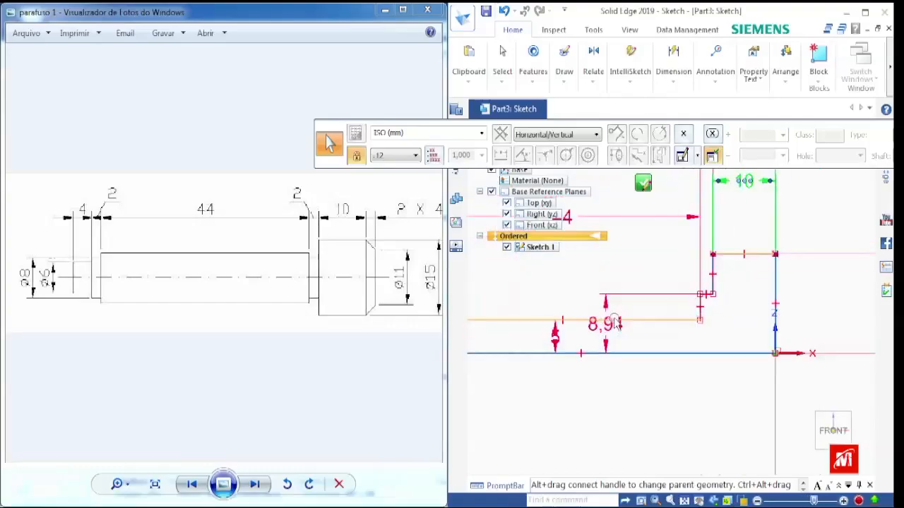
{"action": "left_click", "coordinate": [600, 332]}
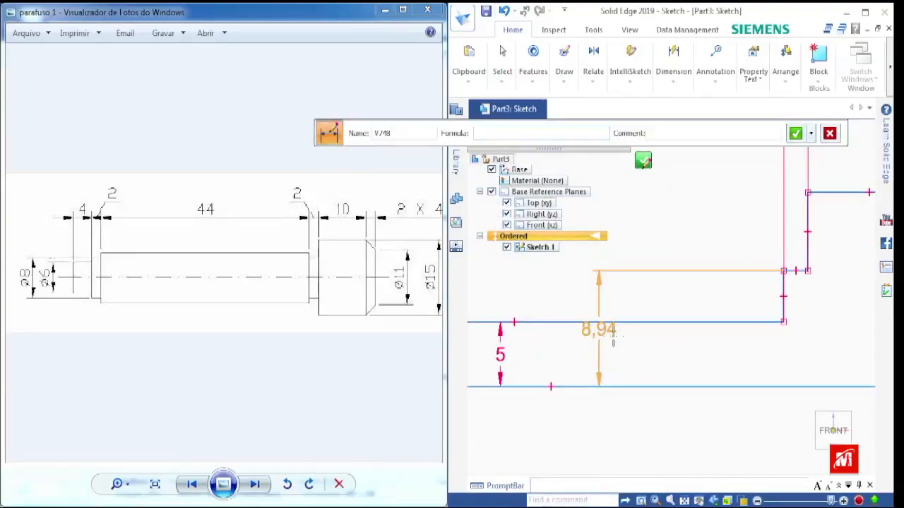
{"action": "left_click", "coordinate": [598, 332]}
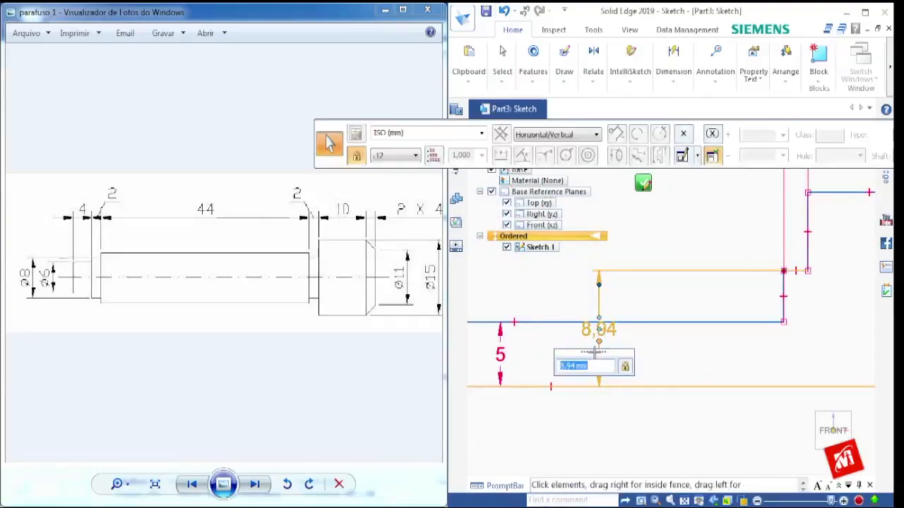
{"action": "type", "text": "8/2"}
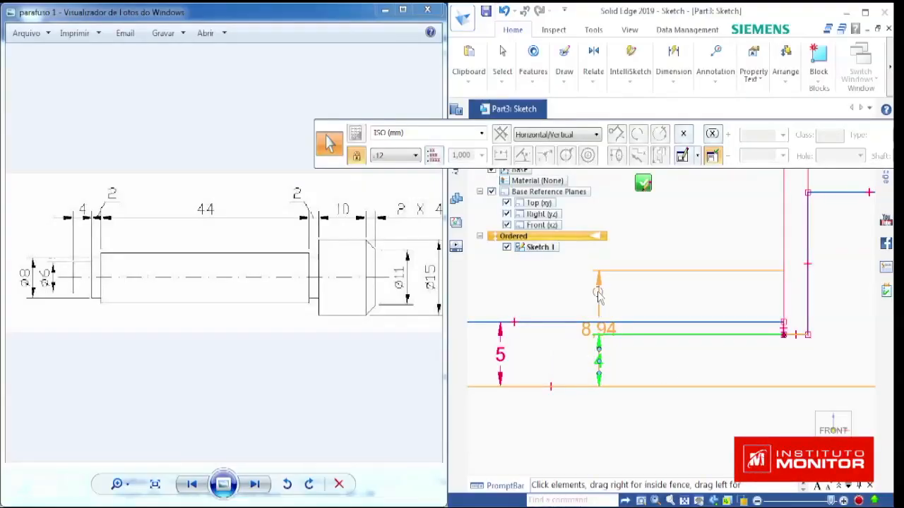
{"action": "key", "text": "Return"}
{"action": "scroll", "coordinate": [702, 304], "scroll_direction": "up", "scroll_amount": 2}
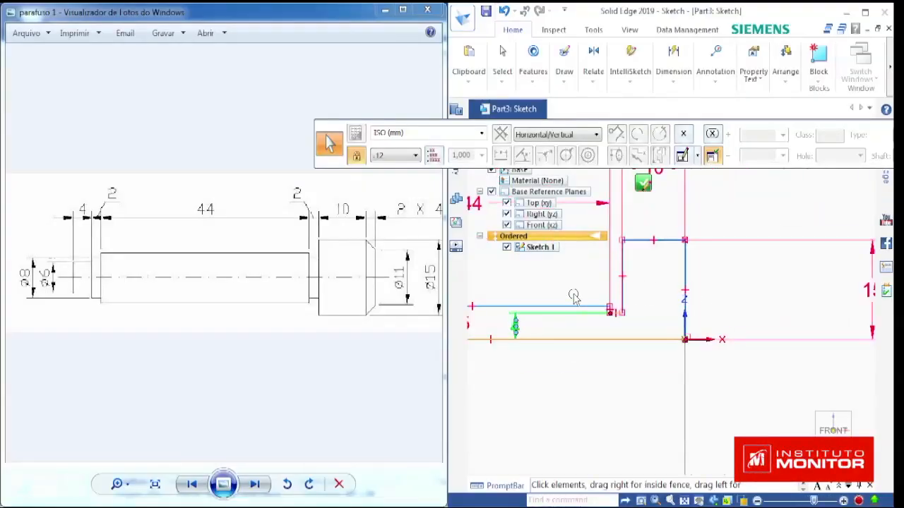
Set the height of the screw head above the base line to 15/2 mm
{"action": "scroll", "coordinate": [573, 296], "scroll_direction": "down", "scroll_amount": 2}
{"action": "scroll", "coordinate": [787, 295], "scroll_direction": "up", "scroll_amount": 2}
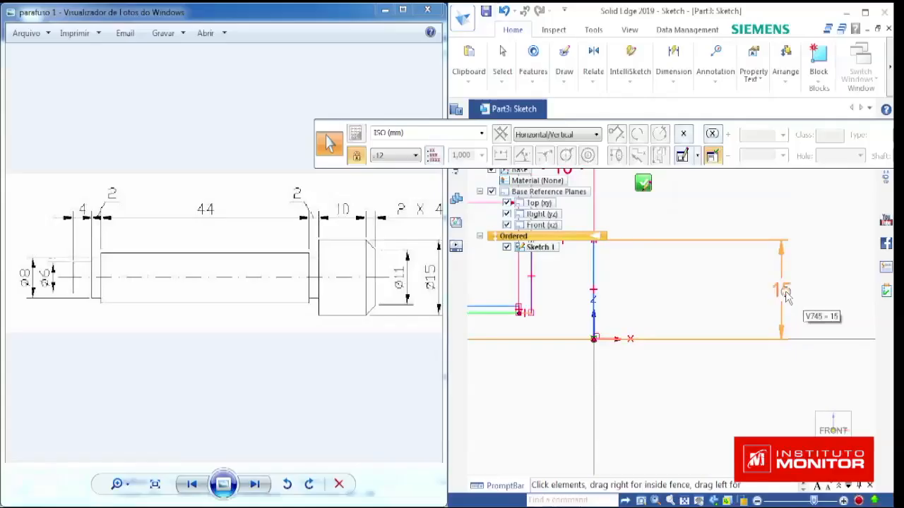
{"action": "left_click", "coordinate": [783, 291]}
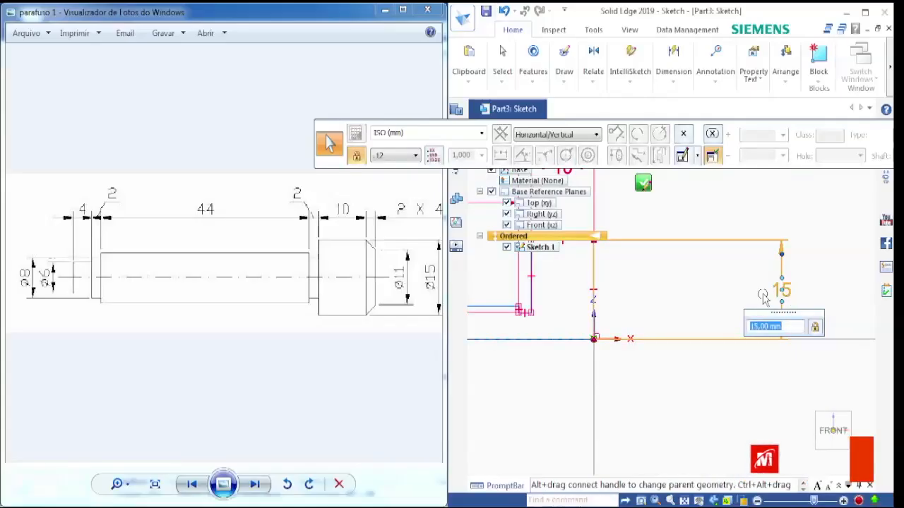
{"action": "type", "text": "/2"}
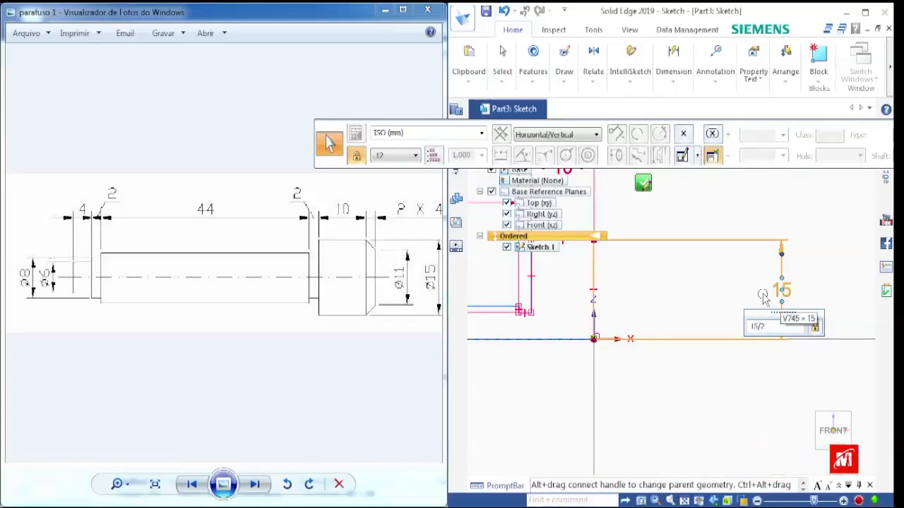
{"action": "key", "text": "Return"}
{"action": "scroll", "coordinate": [685, 317], "scroll_direction": "down", "scroll_amount": 3}
{"action": "scroll", "coordinate": [681, 314], "scroll_direction": "up", "scroll_amount": 4}
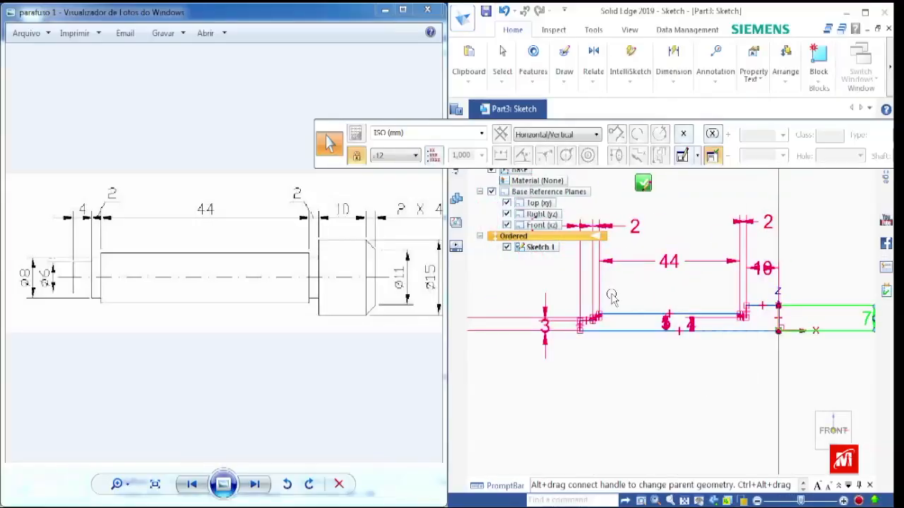
Maximize the modelling window, then close and finish the dimensioned half-profile sketch and leave the Sketch command
{"action": "left_click", "coordinate": [865, 12]}
{"action": "scroll", "coordinate": [484, 285], "scroll_direction": "up", "scroll_amount": 4}
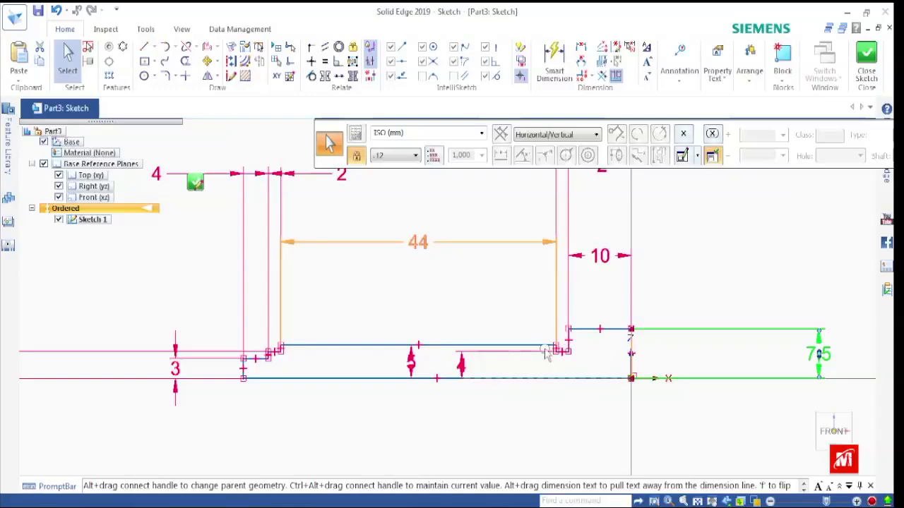
{"action": "scroll", "coordinate": [535, 393], "scroll_direction": "down", "scroll_amount": 2}
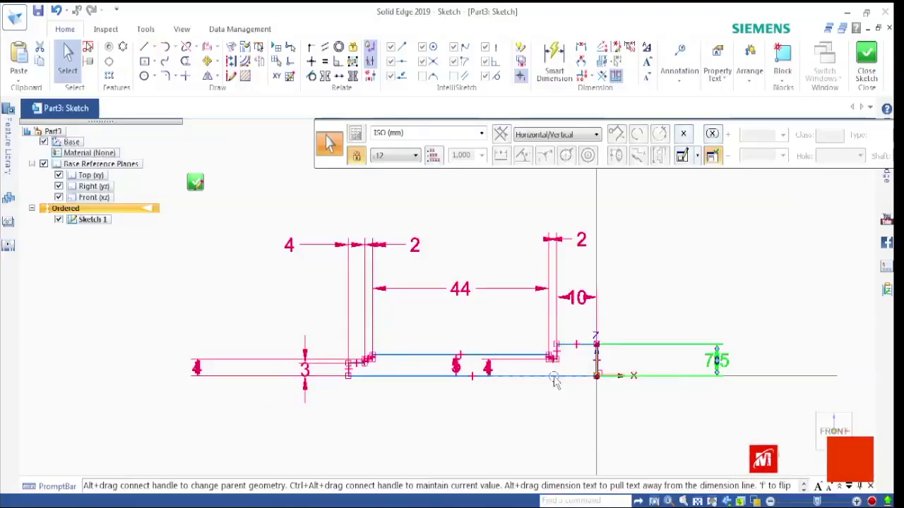
{"action": "left_click", "coordinate": [868, 75]}
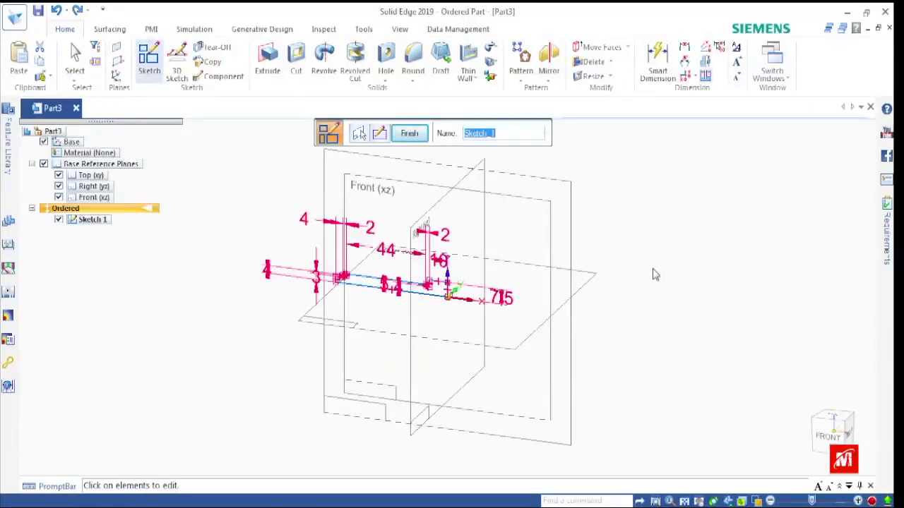
{"action": "left_click", "coordinate": [410, 133]}
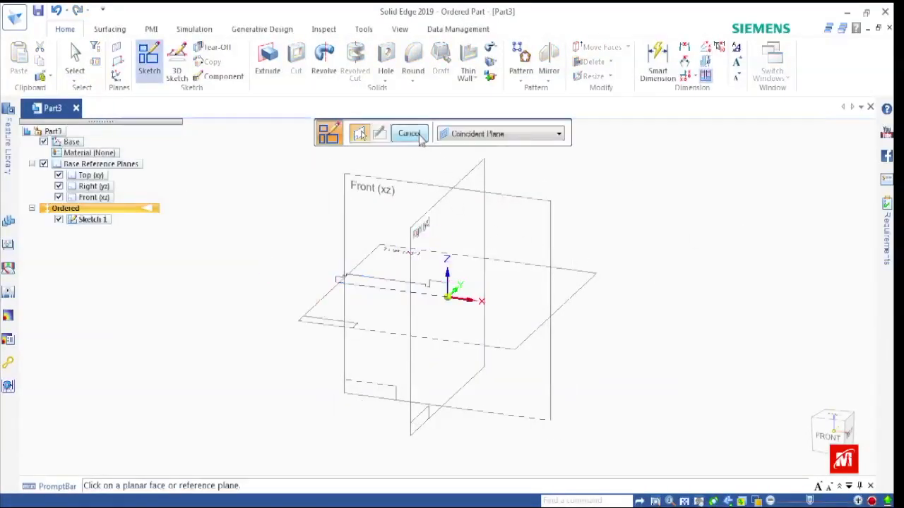
{"action": "left_click", "coordinate": [416, 135]}
{"action": "scroll", "coordinate": [311, 272], "scroll_direction": "up", "scroll_amount": 1}
{"action": "key", "text": "Escape"}
{"action": "scroll", "coordinate": [307, 268], "scroll_direction": "up", "scroll_amount": 2}
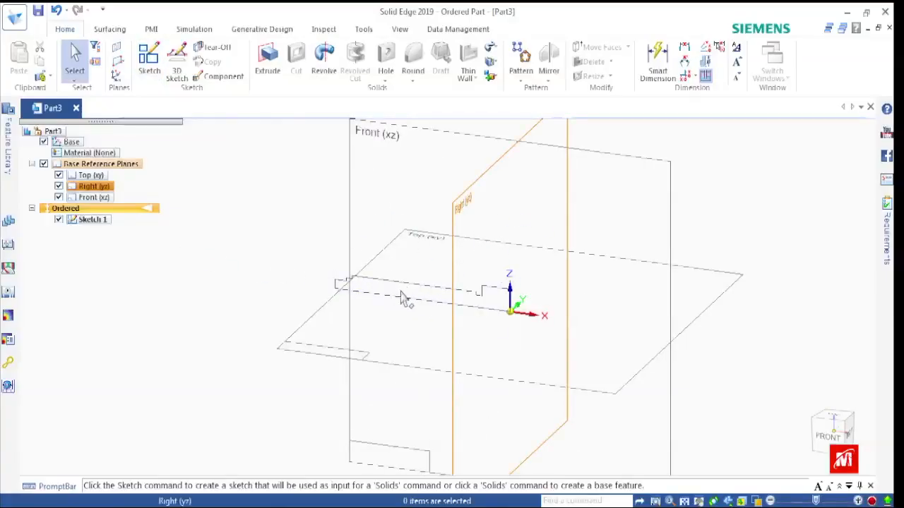
Hide the Top (xy) and Right (yz) reference planes
{"action": "scroll", "coordinate": [381, 290], "scroll_direction": "up", "scroll_amount": 2}
{"action": "scroll", "coordinate": [375, 353], "scroll_direction": "down", "scroll_amount": 2}
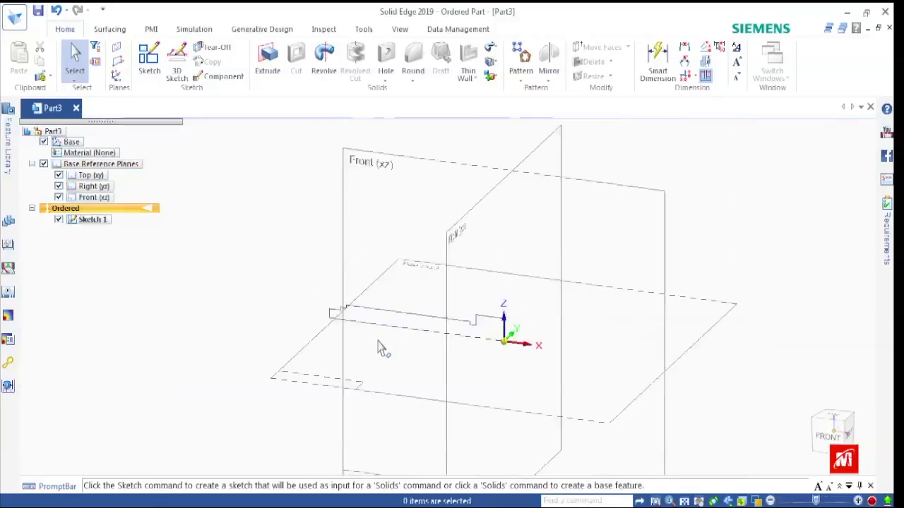
{"action": "scroll", "coordinate": [372, 282], "scroll_direction": "down", "scroll_amount": 2}
{"action": "scroll", "coordinate": [388, 269], "scroll_direction": "up", "scroll_amount": 1}
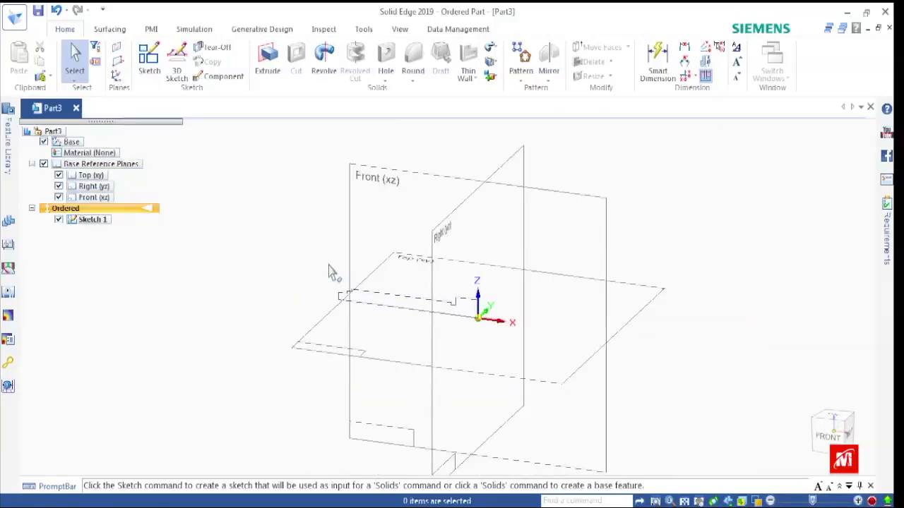
{"action": "left_click", "coordinate": [58, 176]}
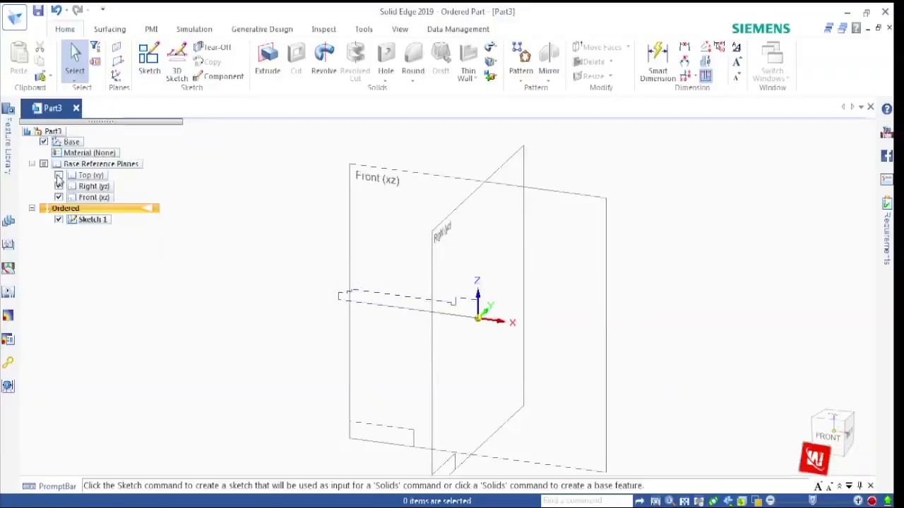
{"action": "left_click", "coordinate": [58, 186]}
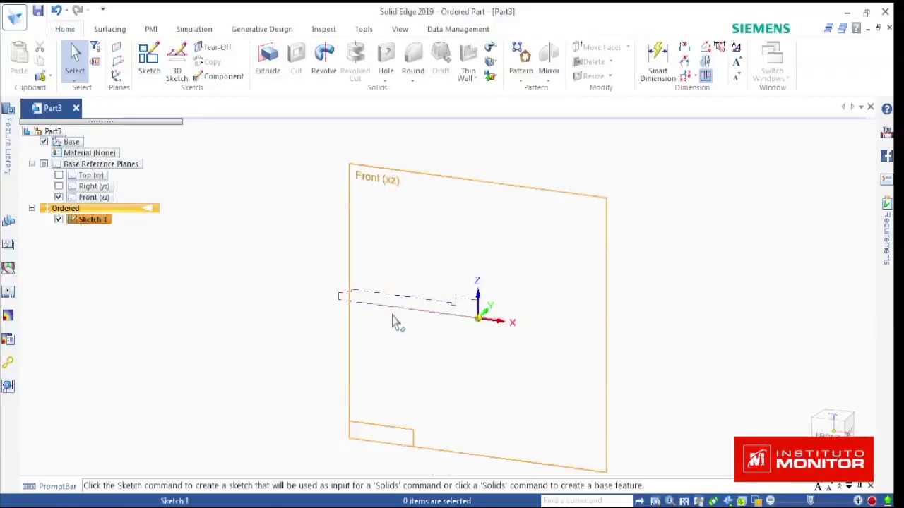
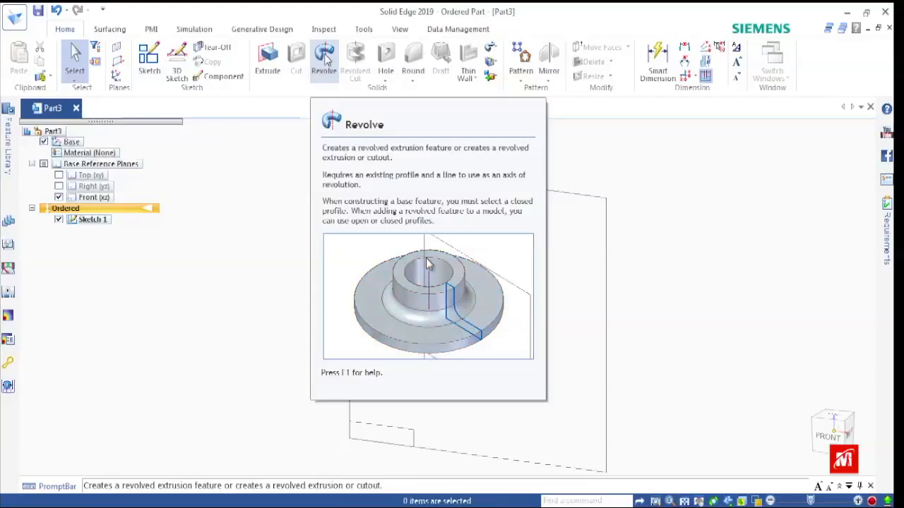
Start a Revolve using Select from Sketch and accept the closed half-profile chain as its profile
{"action": "left_click", "coordinate": [319, 60]}
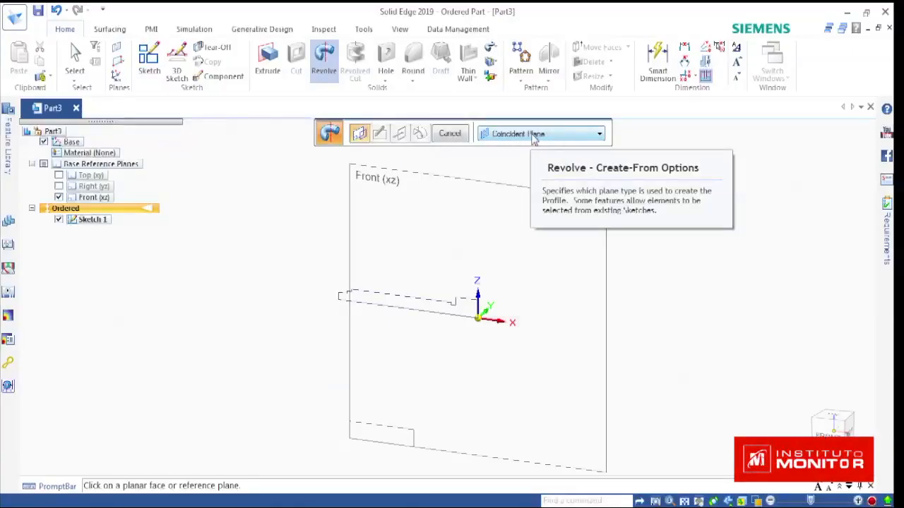
{"action": "left_click", "coordinate": [600, 134]}
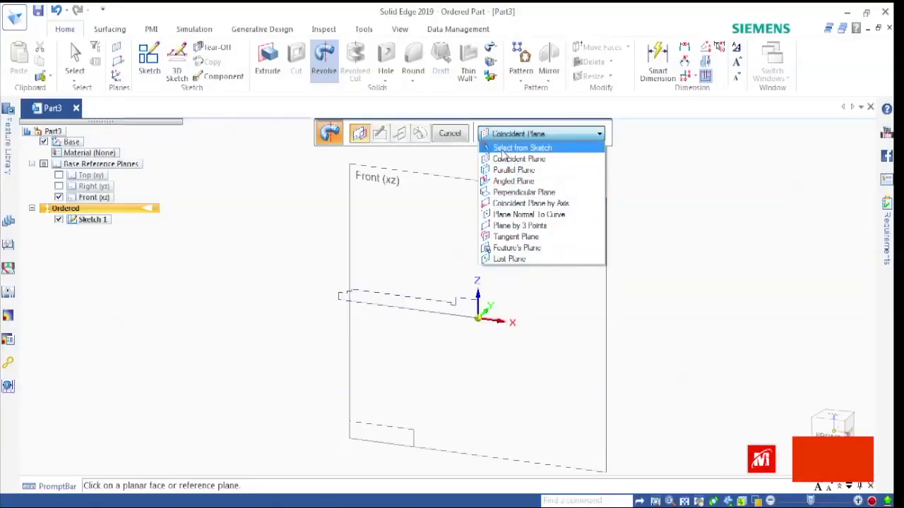
{"action": "left_click", "coordinate": [550, 150]}
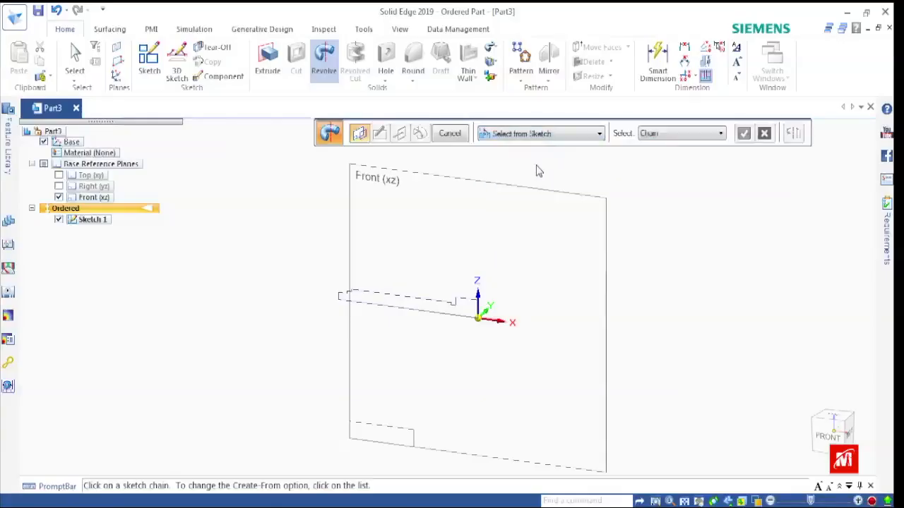
{"action": "left_click", "coordinate": [419, 300]}
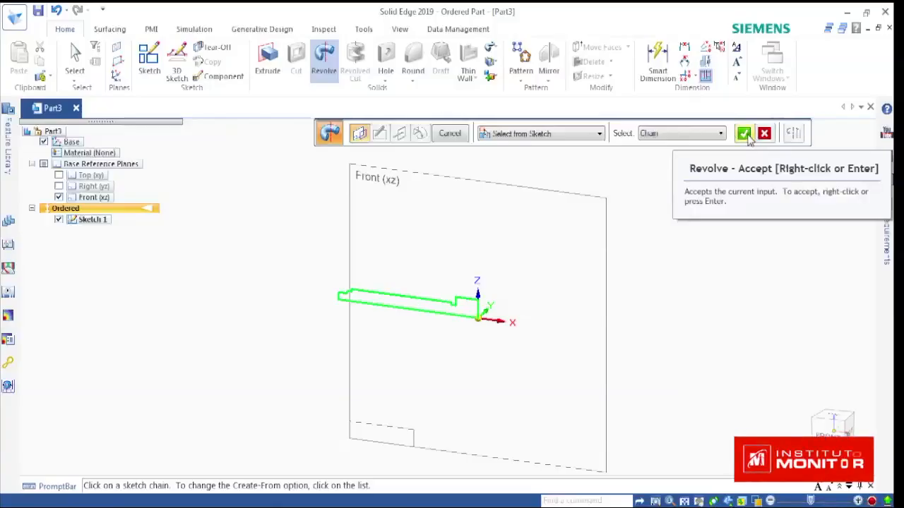
{"action": "left_click", "coordinate": [746, 137]}
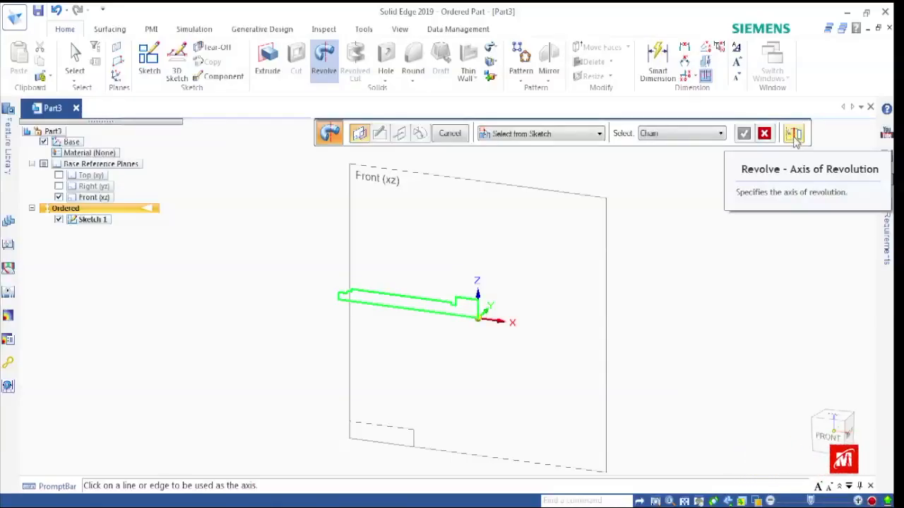
Revolve the profile 360° about its long base line and finish the feature
{"action": "left_click", "coordinate": [446, 317]}
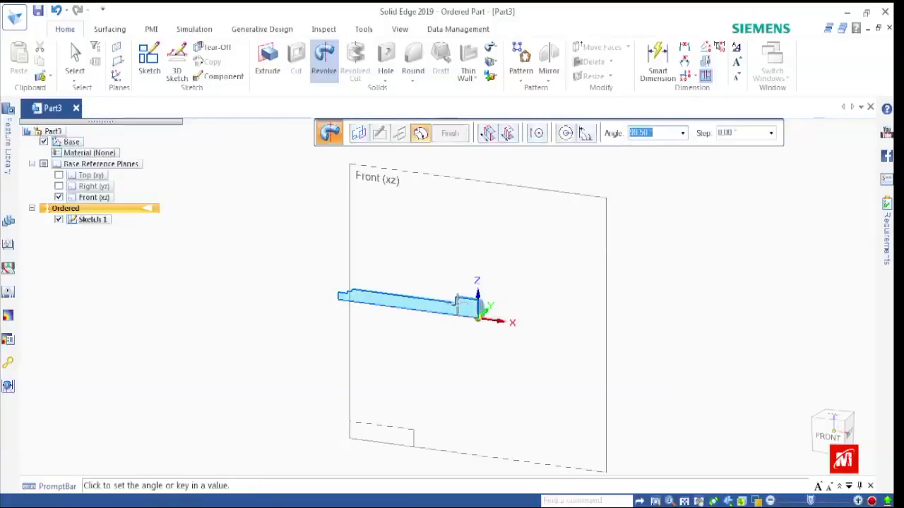
{"action": "scroll", "coordinate": [458, 322], "scroll_direction": "up", "scroll_amount": 4}
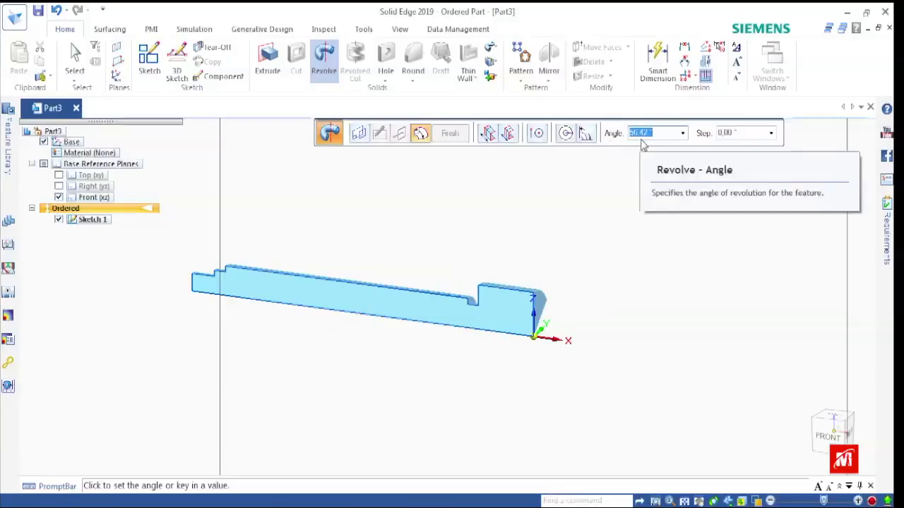
{"action": "type", "text": "360"}
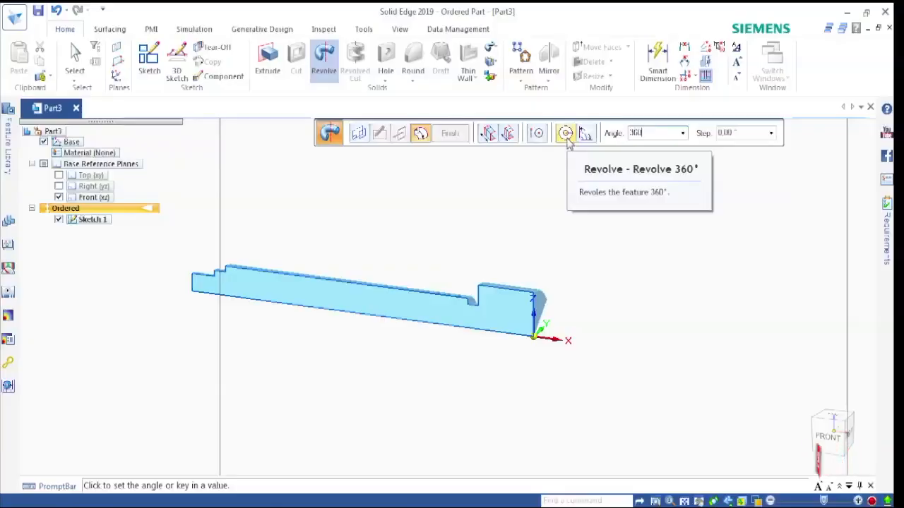
{"action": "left_click", "coordinate": [566, 134]}
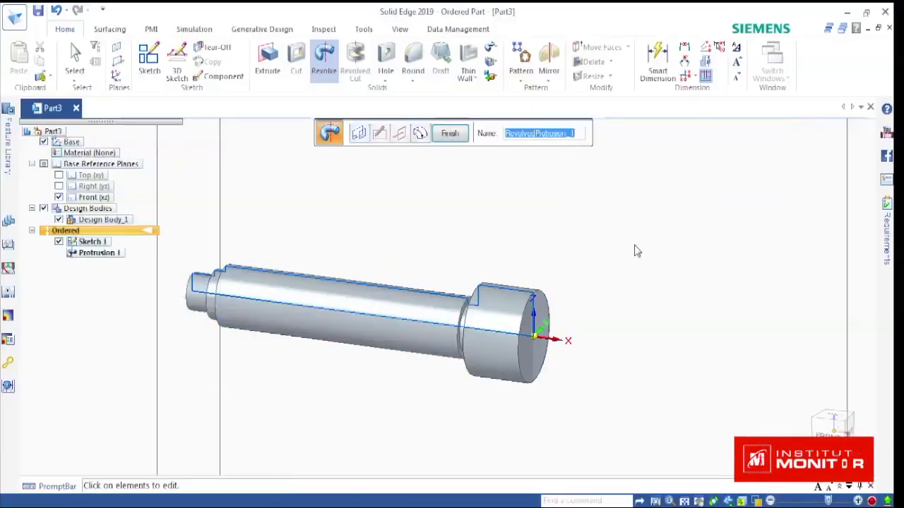
{"action": "left_click", "coordinate": [449, 134]}
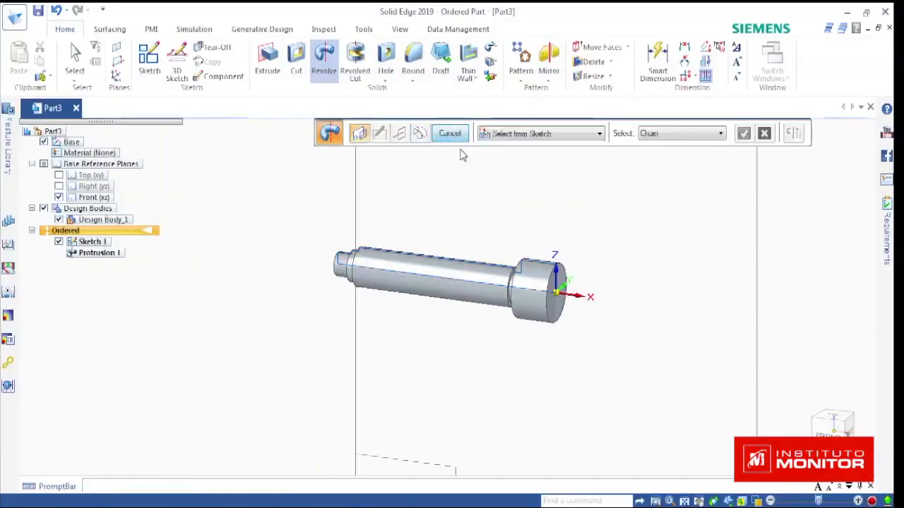
{"action": "left_click", "coordinate": [451, 134]}
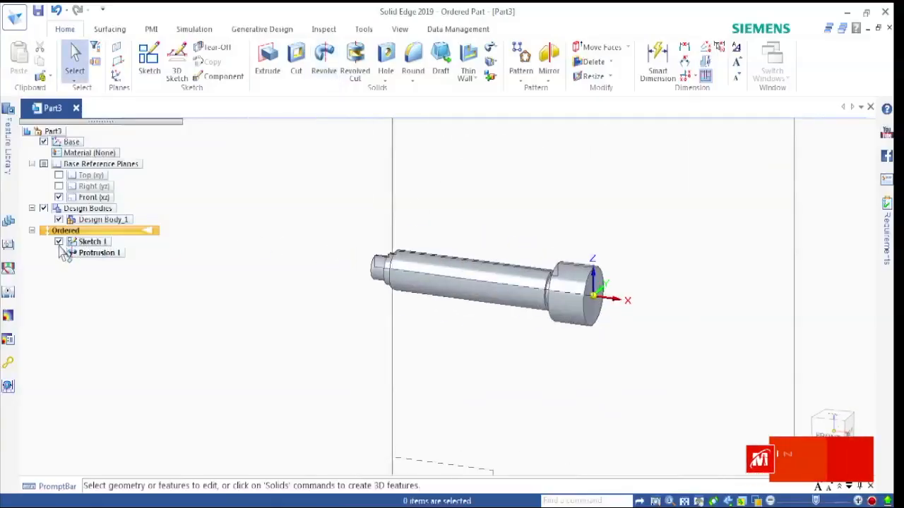
Hide Sketch 1 and the Front (xz) reference plane so only the solid screw is displayed
{"action": "scroll", "coordinate": [504, 274], "scroll_direction": "up", "scroll_amount": 2}
{"action": "scroll", "coordinate": [548, 267], "scroll_direction": "up", "scroll_amount": 2}
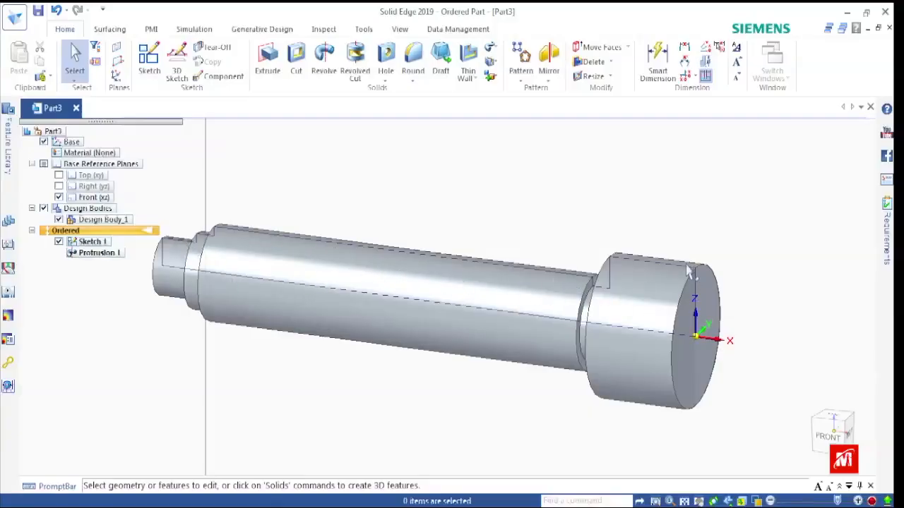
{"action": "left_click", "coordinate": [77, 254]}
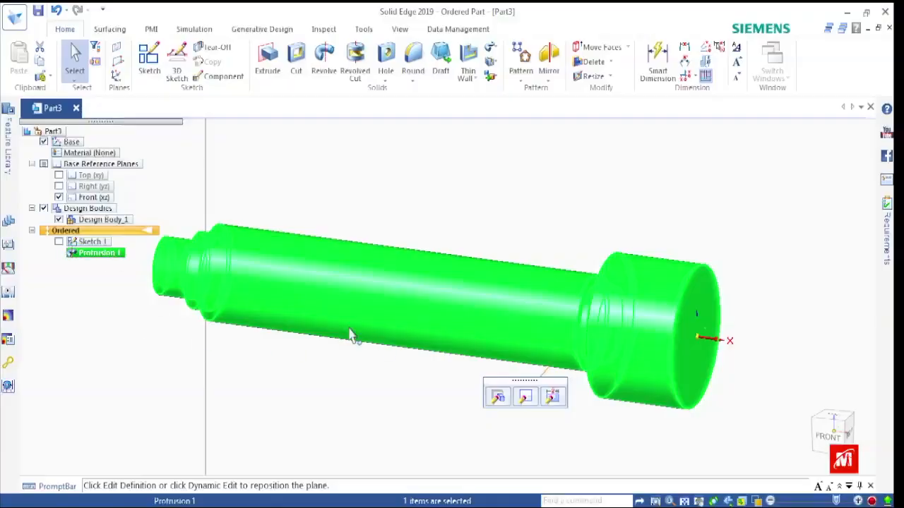
{"action": "left_click", "coordinate": [383, 369]}
{"action": "scroll", "coordinate": [383, 369], "scroll_direction": "down", "scroll_amount": 4}
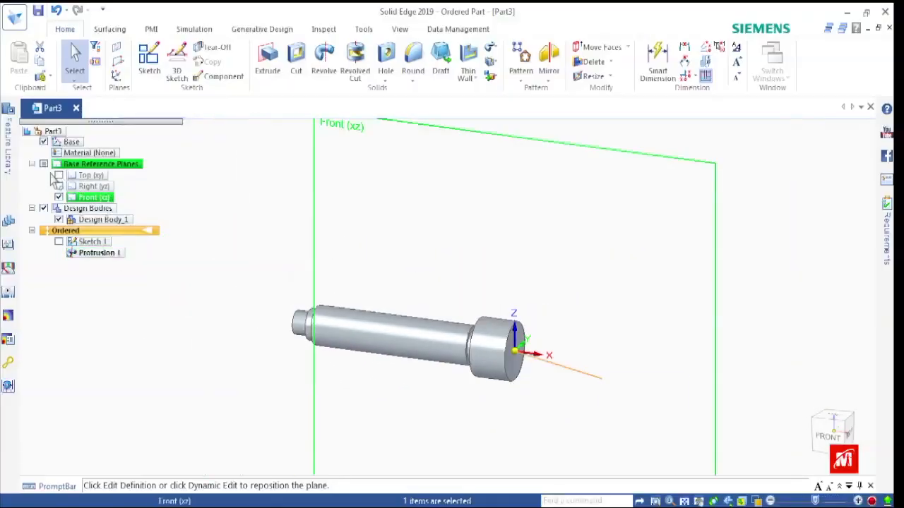
{"action": "left_click", "coordinate": [58, 198]}
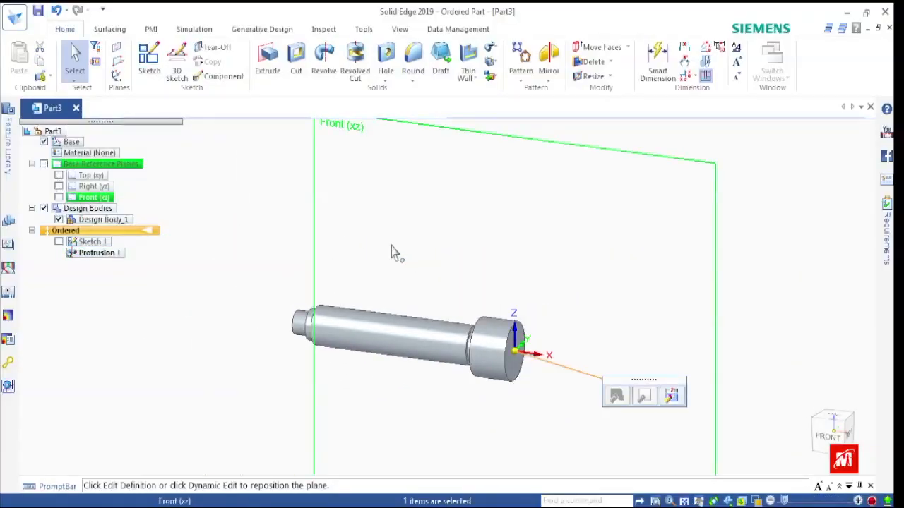
{"action": "left_click", "coordinate": [218, 266]}
Examine the revolved screw from several sides and check the chamfer callout for the head on the parafuso 1 drawing
{"action": "scroll", "coordinate": [427, 276], "scroll_direction": "up", "scroll_amount": 2}
{"action": "scroll", "coordinate": [453, 279], "scroll_direction": "down", "scroll_amount": 3}
{"action": "middle_click_drag", "start_coordinate": [407, 363], "coordinate": [317, 464]}
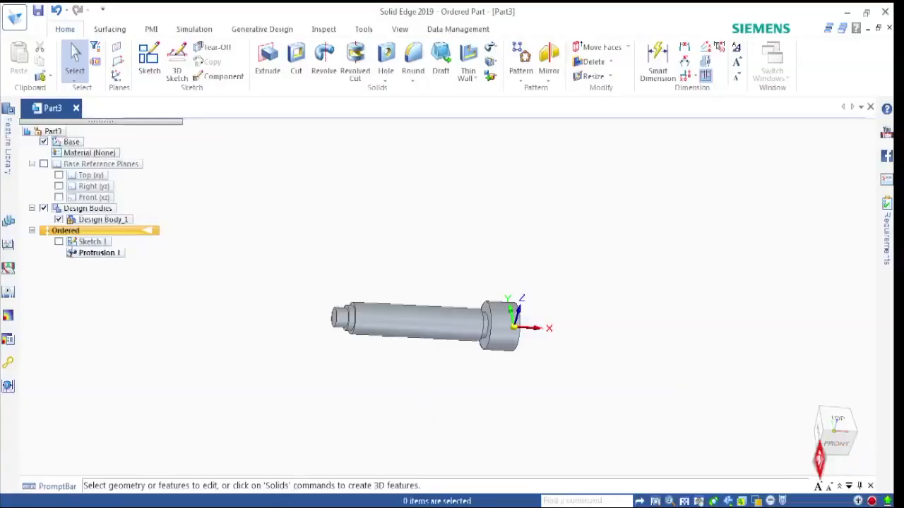
{"action": "mouse_move", "coordinate": [263, 503]}
{"action": "left_click", "coordinate": [310, 458]}
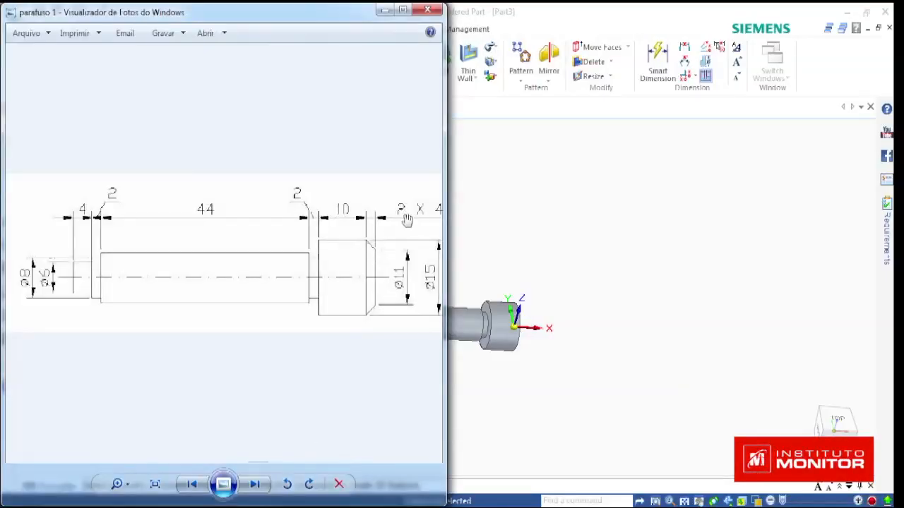
{"action": "scroll", "coordinate": [281, 304], "scroll_direction": "up", "scroll_amount": 2}
{"action": "scroll", "coordinate": [239, 311], "scroll_direction": "down", "scroll_amount": 3}
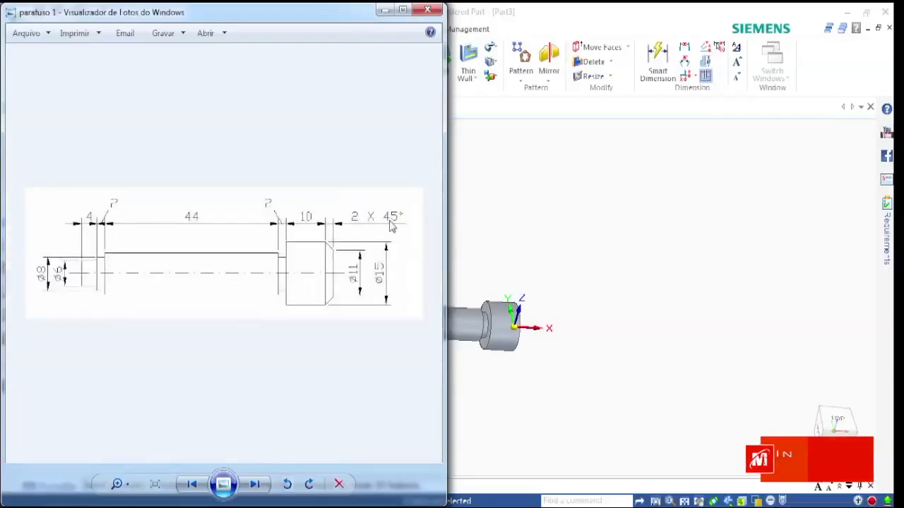
{"action": "left_click", "coordinate": [526, 233]}
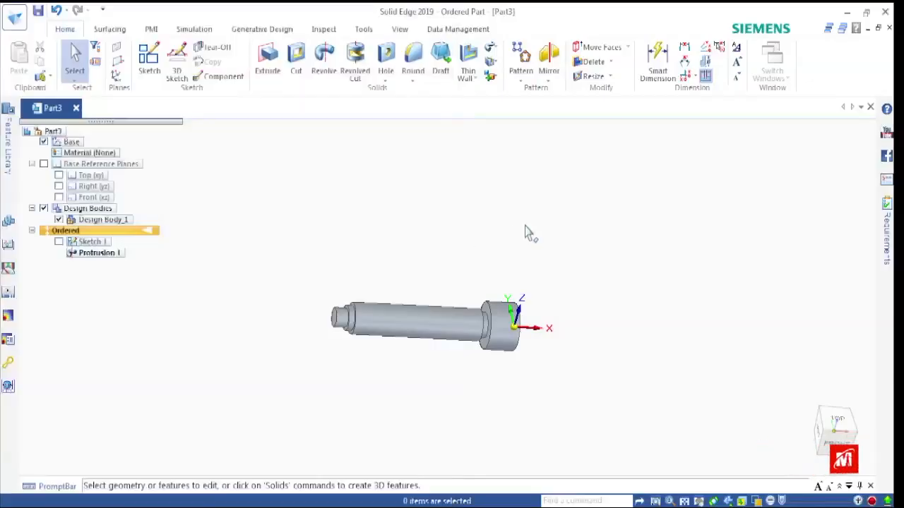
{"action": "scroll", "coordinate": [558, 249], "scroll_direction": "up", "scroll_amount": 1}
{"action": "middle_click_drag", "start_coordinate": [568, 300], "coordinate": [484, 272]}
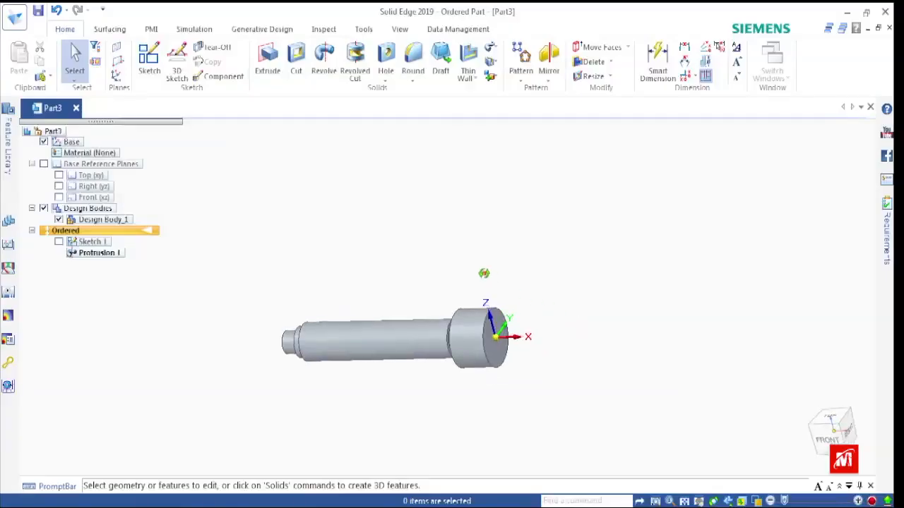
{"action": "scroll", "coordinate": [472, 333], "scroll_direction": "up", "scroll_amount": 1}
{"action": "scroll", "coordinate": [472, 343], "scroll_direction": "up", "scroll_amount": 1}
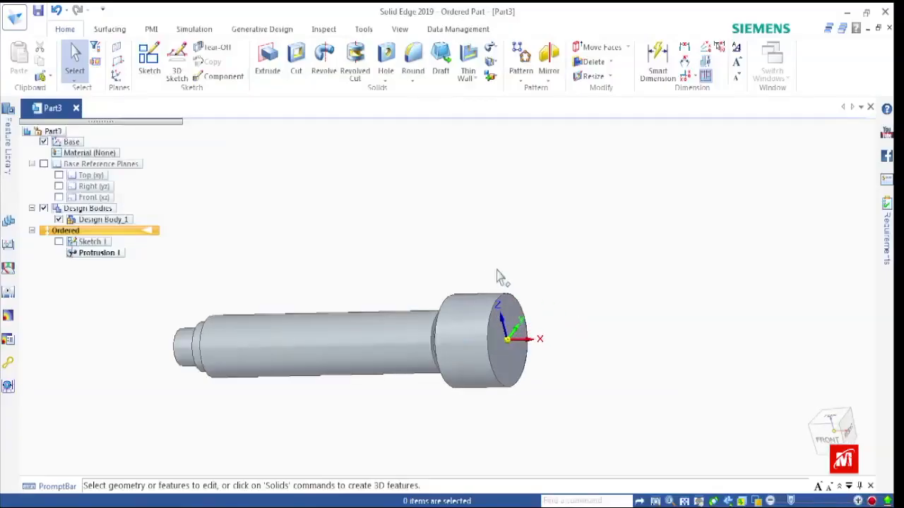
Chamfer the outer circular edge of the screw head with equal setbacks of 2 mm
{"action": "left_click", "coordinate": [413, 80]}
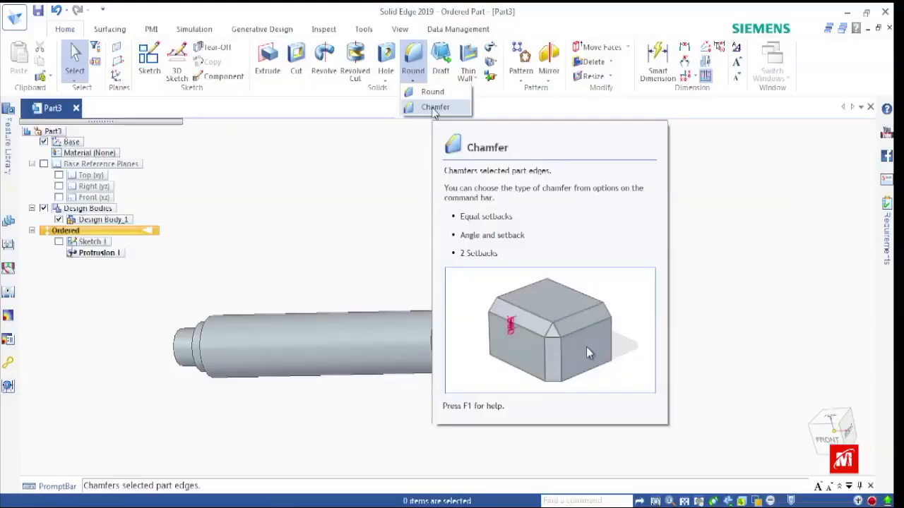
{"action": "left_click", "coordinate": [434, 108]}
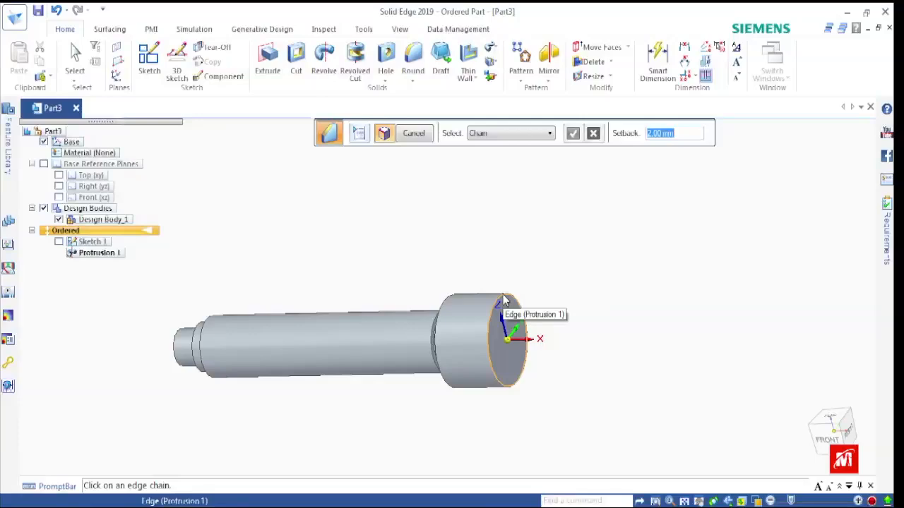
{"action": "left_click", "coordinate": [503, 302]}
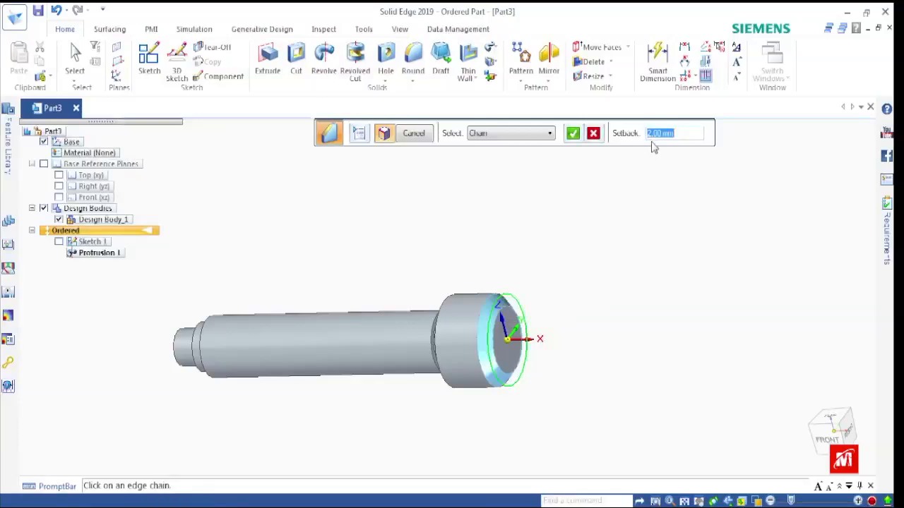
{"action": "left_click", "coordinate": [369, 137]}
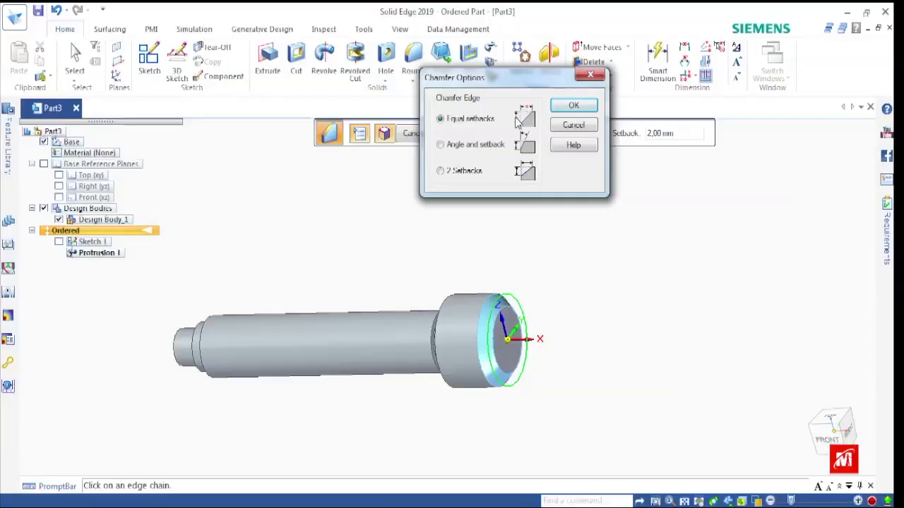
{"action": "left_click", "coordinate": [569, 106]}
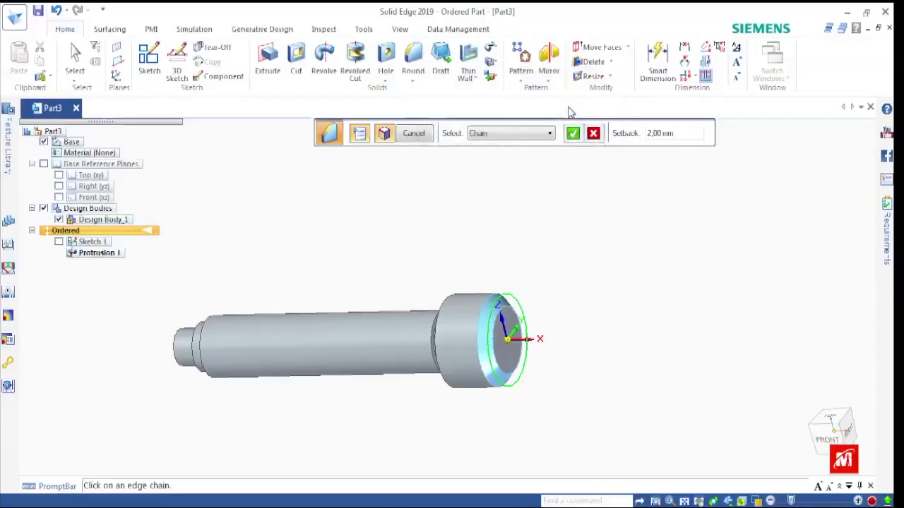
{"action": "left_click", "coordinate": [572, 134]}
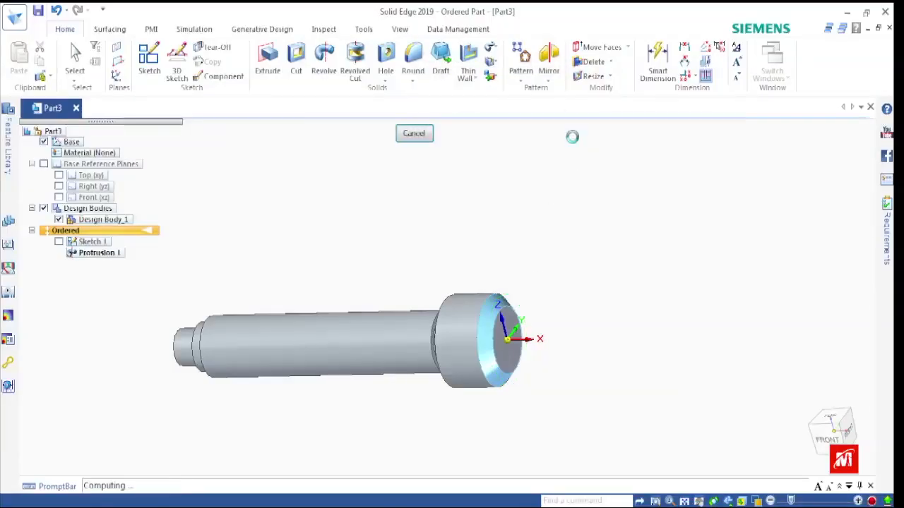
{"action": "left_click", "coordinate": [413, 133]}
{"action": "middle_click_drag", "start_coordinate": [312, 247], "coordinate": [435, 252]}
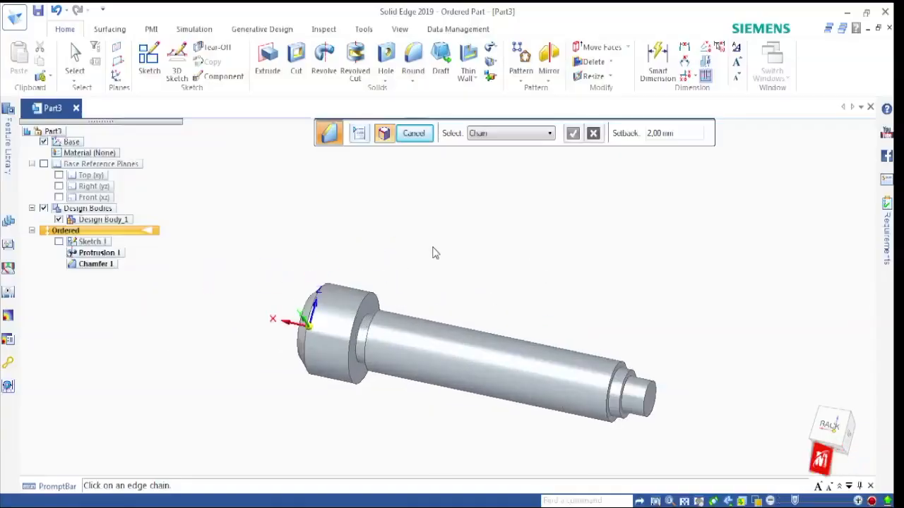
{"action": "left_click", "coordinate": [417, 135]}
{"action": "scroll", "coordinate": [387, 173], "scroll_direction": "down", "scroll_amount": 1}
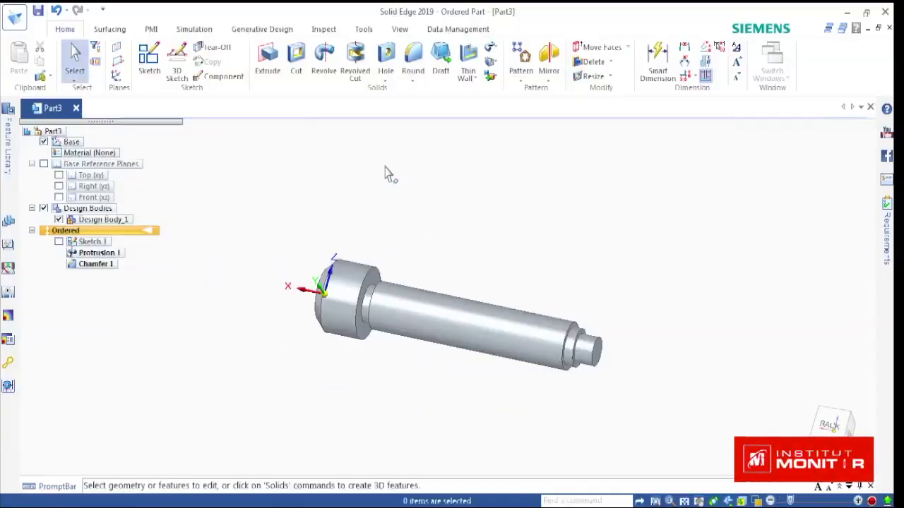
{"action": "scroll", "coordinate": [416, 384], "scroll_direction": "up", "scroll_amount": 1}
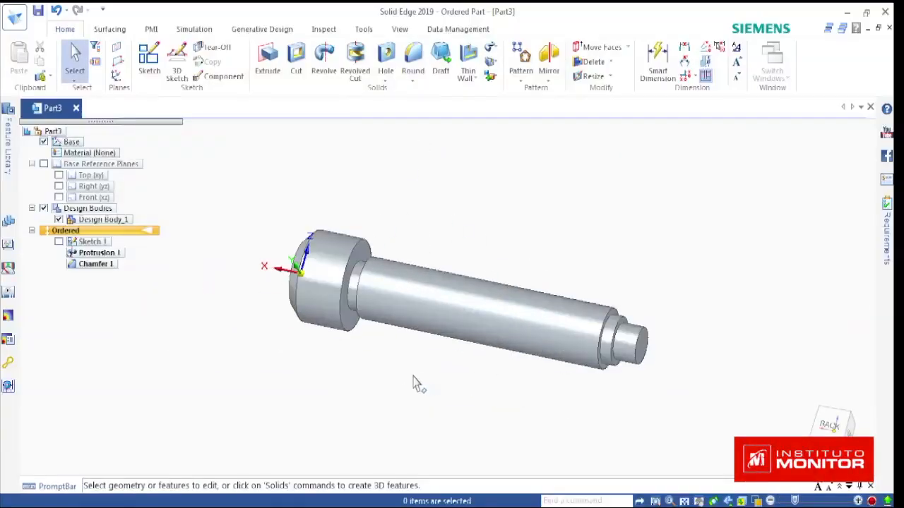
{"action": "scroll", "coordinate": [415, 385], "scroll_direction": "up", "scroll_amount": 1}
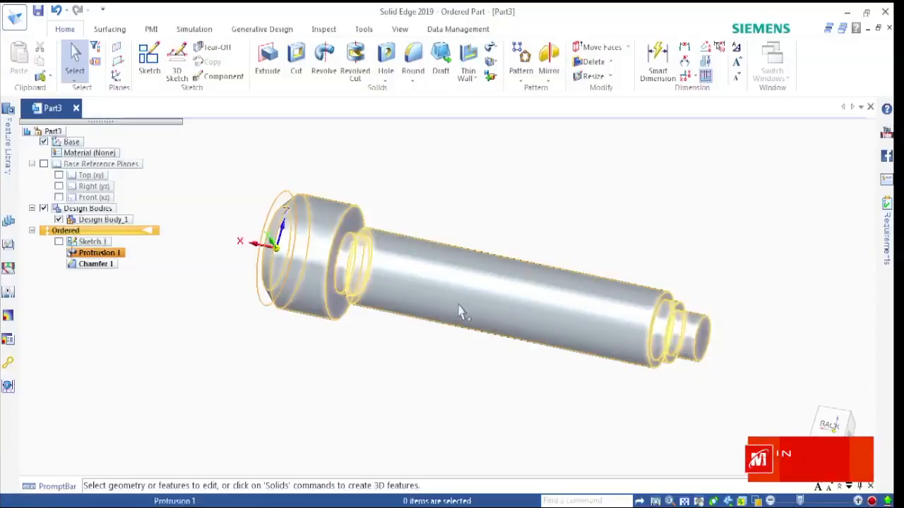
{"action": "scroll", "coordinate": [358, 346], "scroll_direction": "down", "scroll_amount": 2}
{"action": "scroll", "coordinate": [391, 290], "scroll_direction": "up", "scroll_amount": 2}
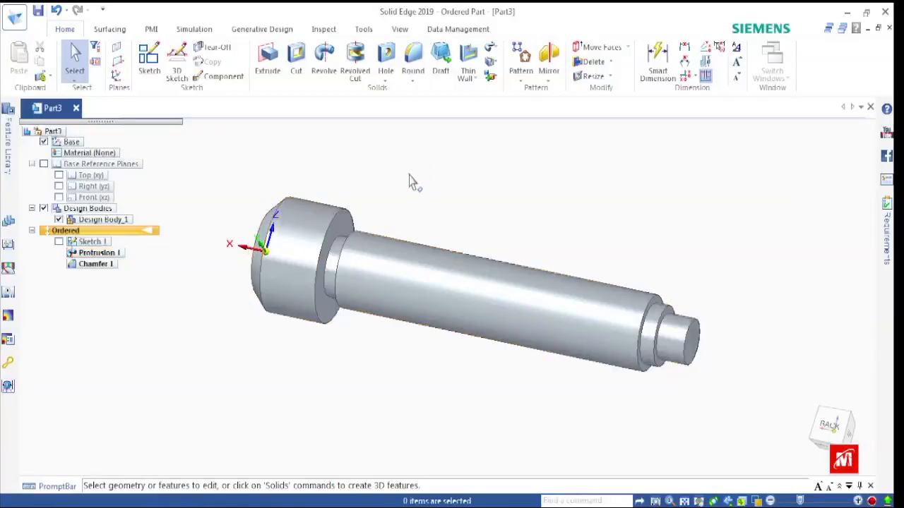
Start an ISO Metric standard thread of size M10 on the long shank cylinder, offset from its tip-side end
{"action": "left_click", "coordinate": [386, 80]}
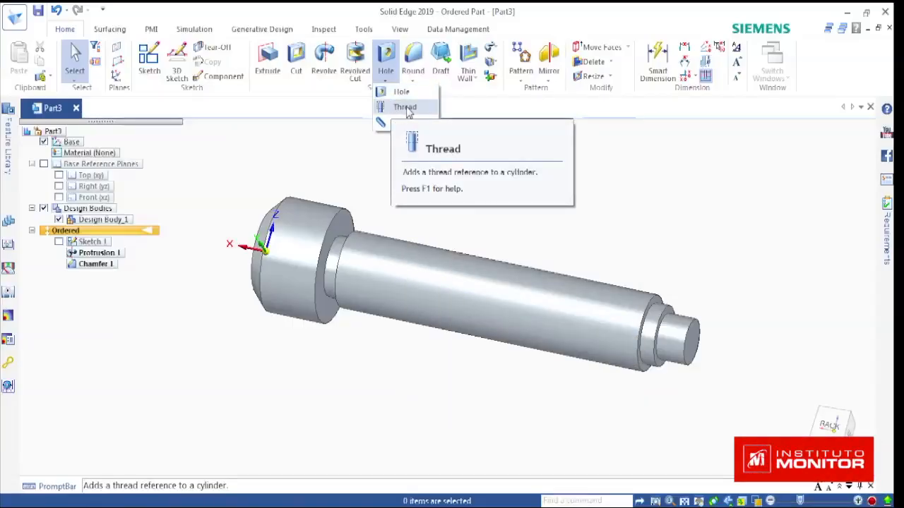
{"action": "left_click", "coordinate": [405, 108]}
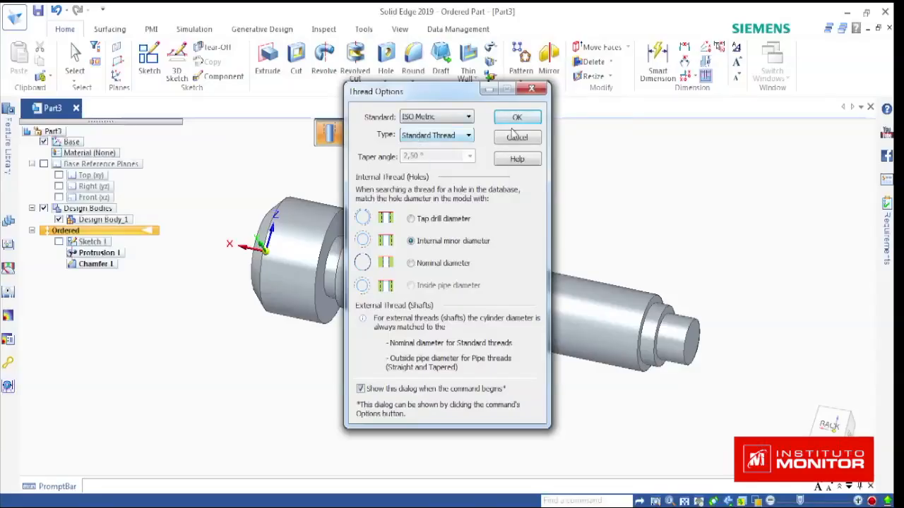
{"action": "left_click", "coordinate": [519, 117]}
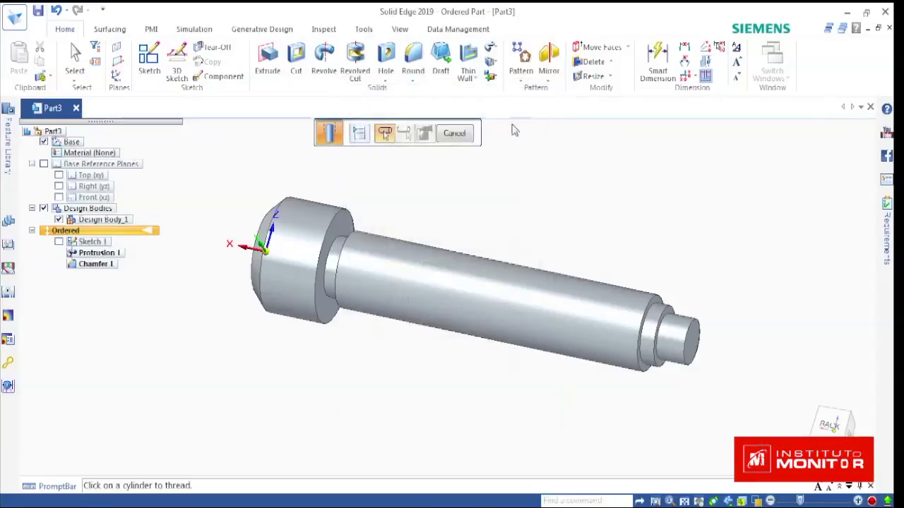
{"action": "left_click", "coordinate": [472, 284]}
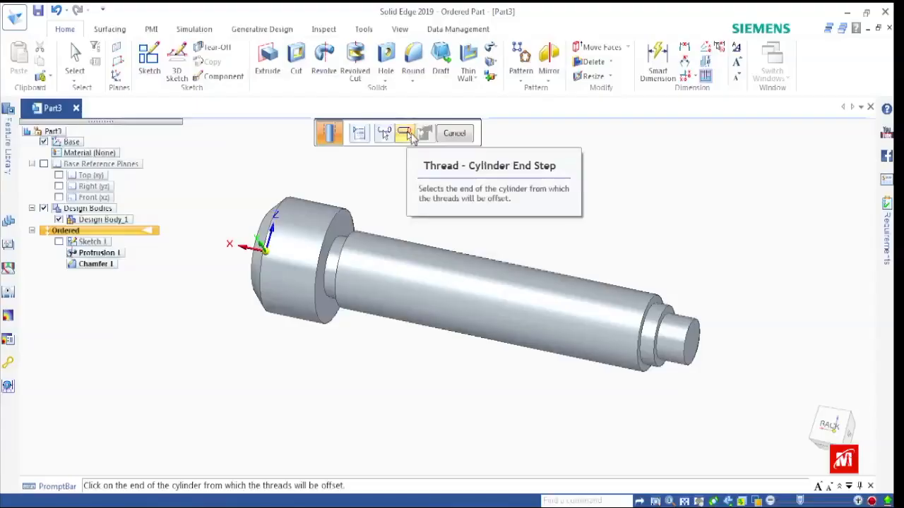
{"action": "left_click", "coordinate": [657, 305]}
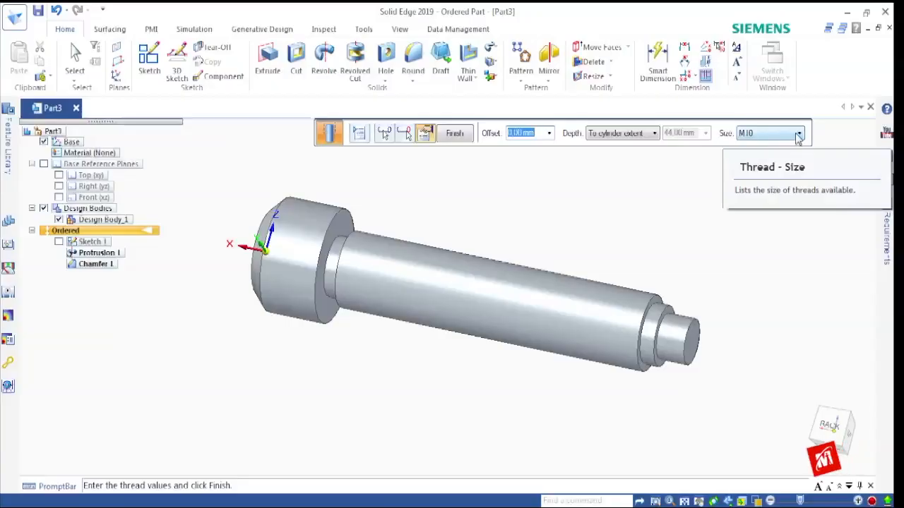
{"action": "left_click", "coordinate": [756, 136]}
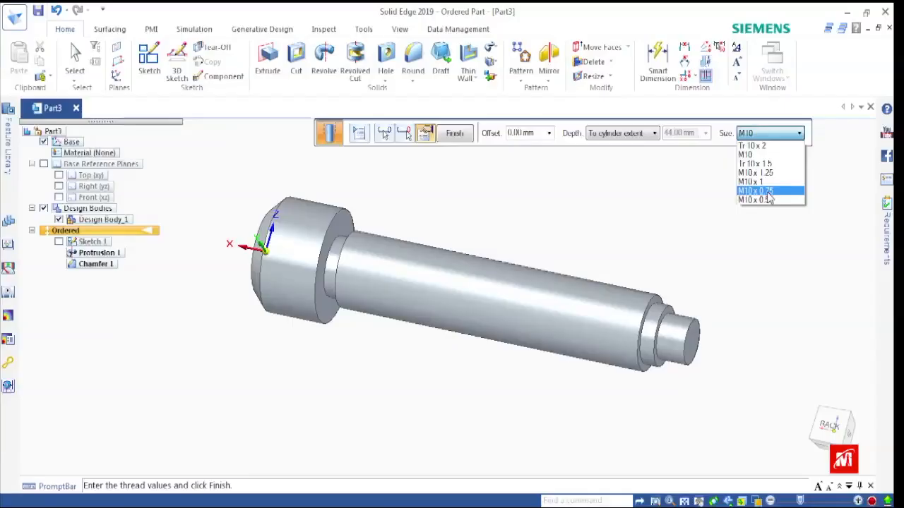
{"action": "left_click", "coordinate": [757, 158]}
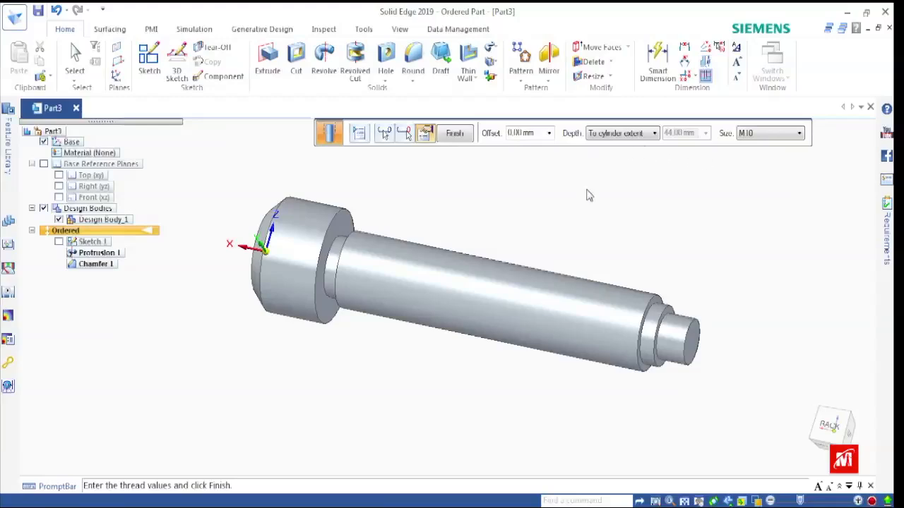
Check the shank length on the parafuso 1 drawing, and finish the thread with a finite depth of 30 mm
{"action": "left_click", "coordinate": [654, 133]}
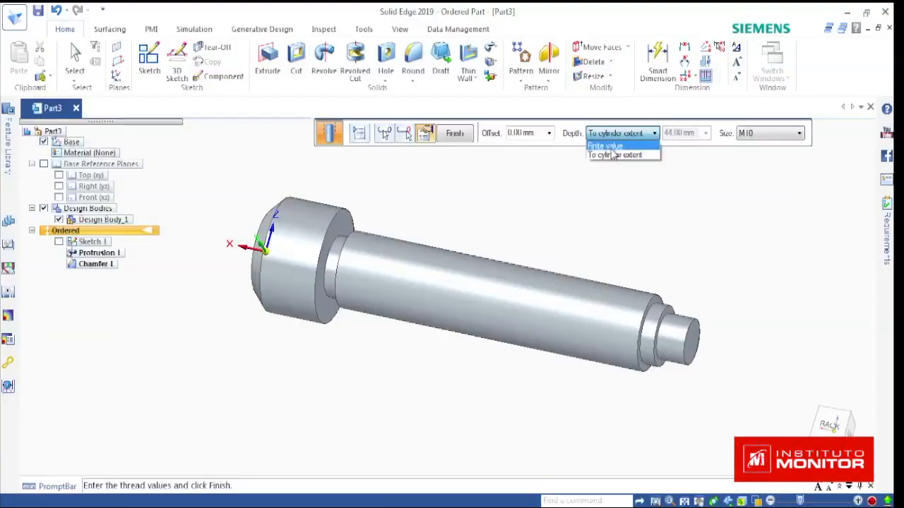
{"action": "left_click", "coordinate": [609, 146]}
{"action": "left_click", "coordinate": [677, 134]}
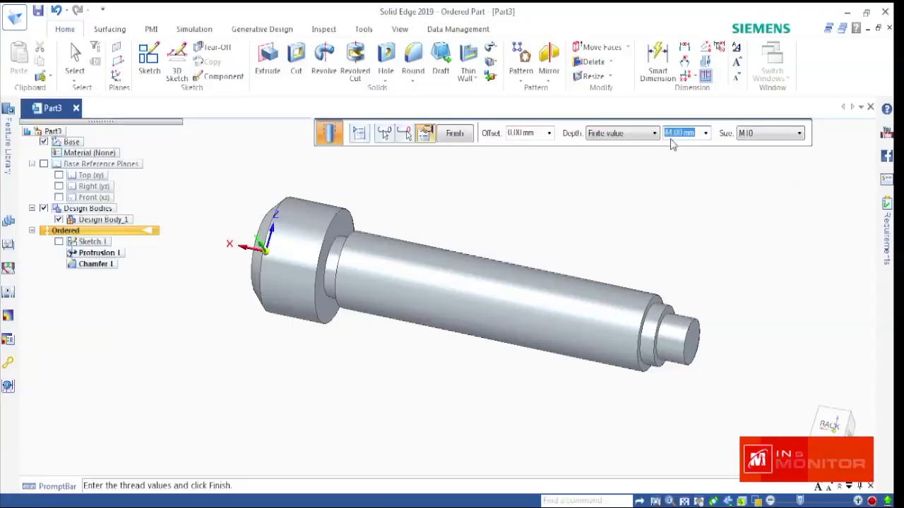
{"action": "left_click", "coordinate": [261, 507]}
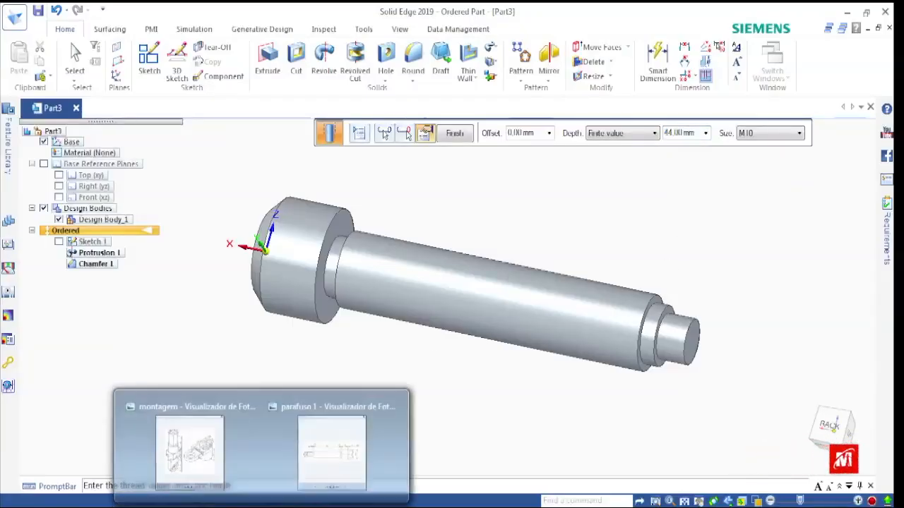
{"action": "left_click", "coordinate": [316, 466]}
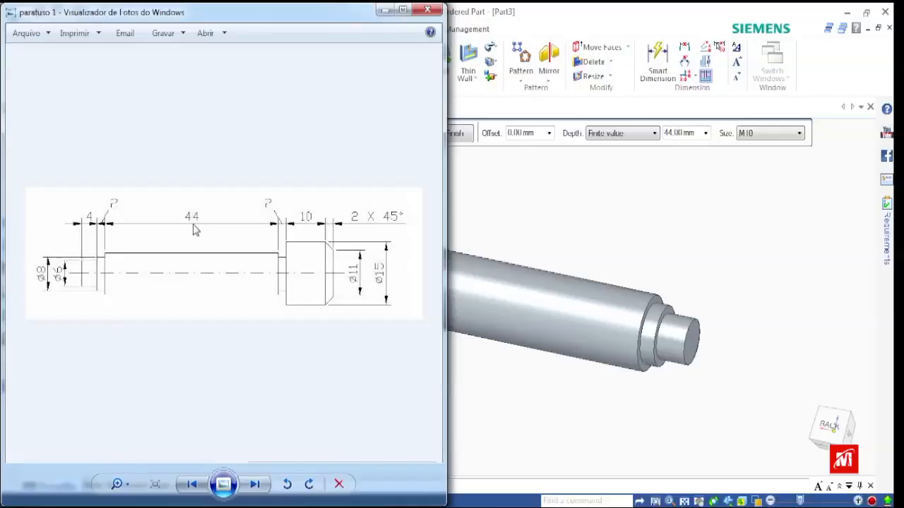
{"action": "left_click", "coordinate": [565, 207]}
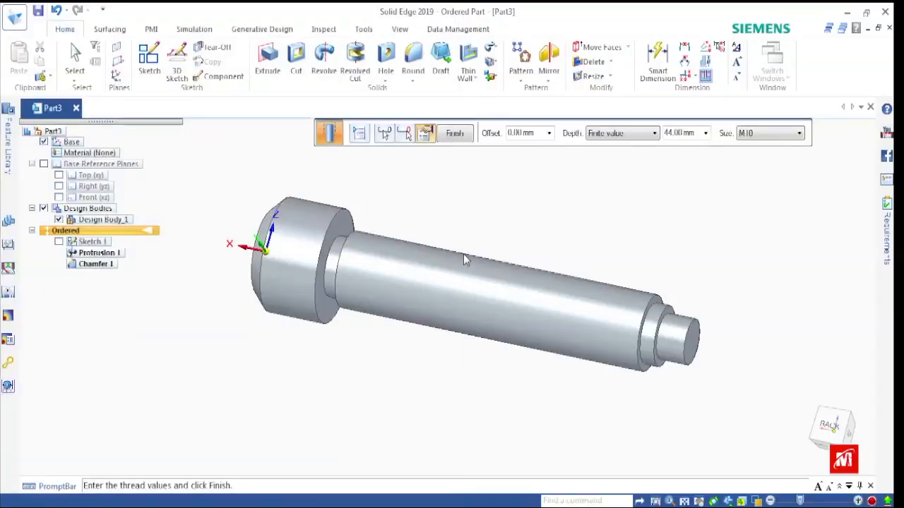
{"action": "double_click", "coordinate": [690, 136]}
{"action": "type", "text": "30"}
{"action": "left_click", "coordinate": [454, 133]}
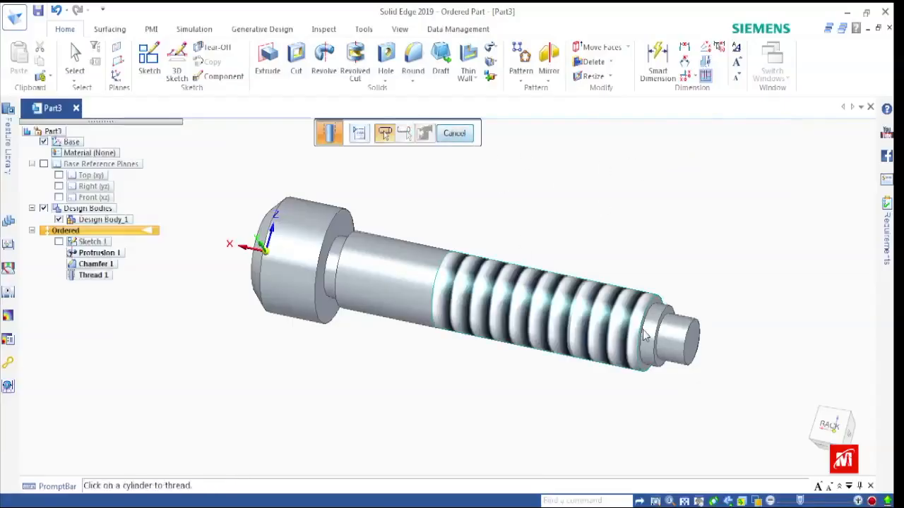
Examine the partial thread on the shank, review the thread options and leave the Thread command
{"action": "middle_click_drag", "start_coordinate": [739, 263], "coordinate": [816, 216]}
{"action": "scroll", "coordinate": [560, 353], "scroll_direction": "up", "scroll_amount": 1}
{"action": "scroll", "coordinate": [607, 313], "scroll_direction": "down", "scroll_amount": 2}
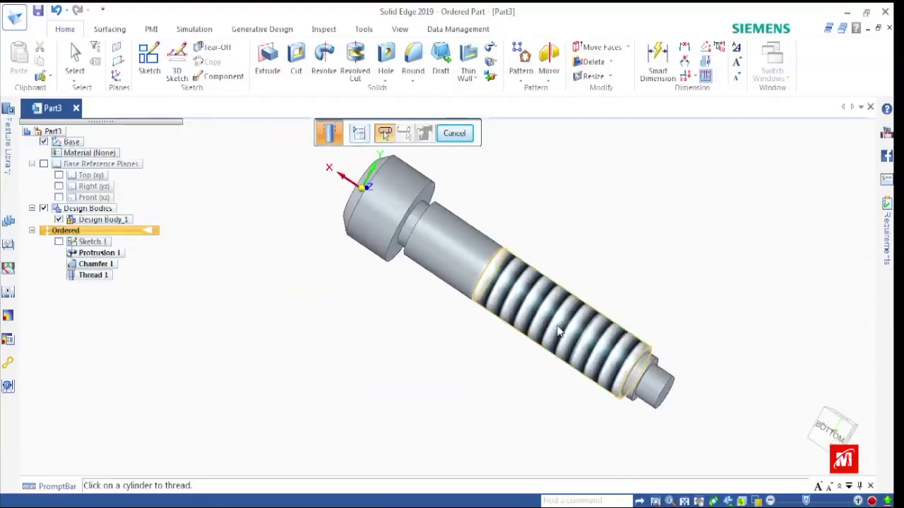
{"action": "scroll", "coordinate": [558, 332], "scroll_direction": "up", "scroll_amount": 1}
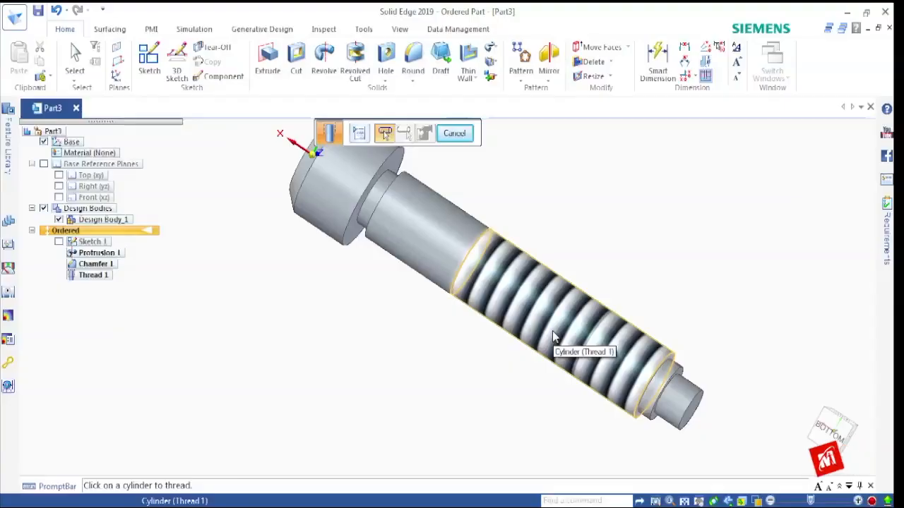
{"action": "left_click", "coordinate": [360, 140]}
{"action": "left_click", "coordinate": [514, 119]}
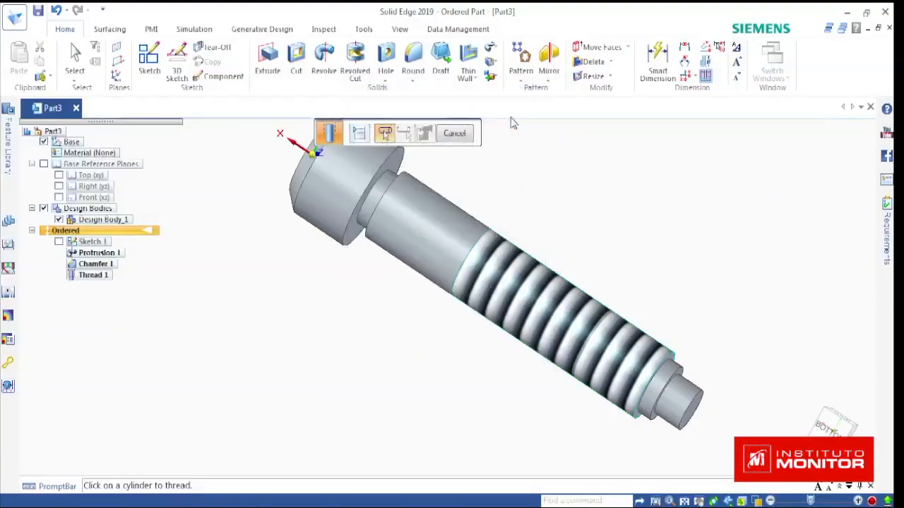
{"action": "left_click", "coordinate": [452, 135]}
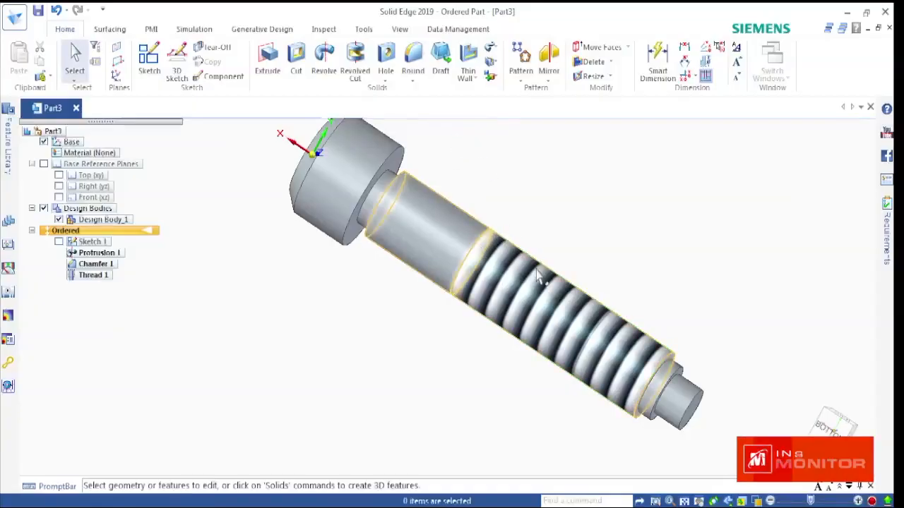
Delete the 30 mm thread feature from the shank
{"action": "left_click", "coordinate": [96, 276]}
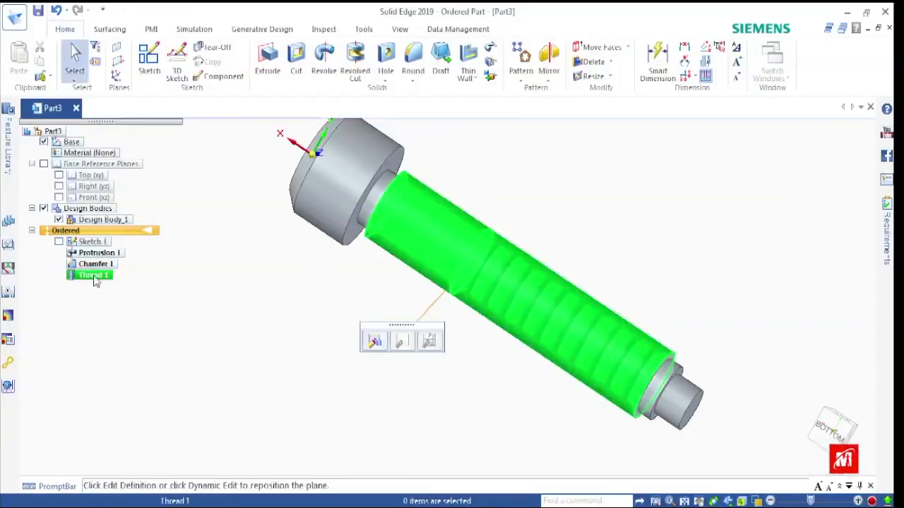
{"action": "right_click", "coordinate": [96, 276]}
{"action": "left_click", "coordinate": [125, 346]}
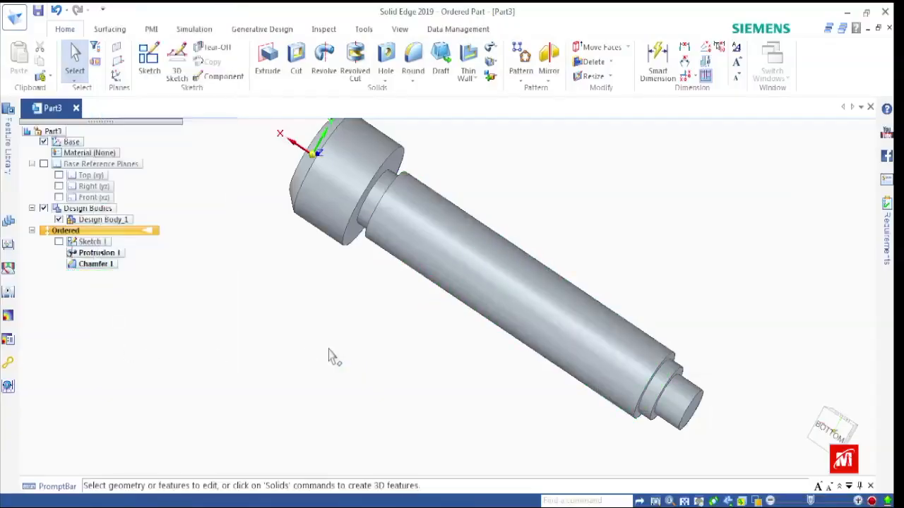
Add an ISO Metric standard M10 thread from the shank's tip-side end, with its depth set to the cylinder extent
{"action": "left_click", "coordinate": [386, 80]}
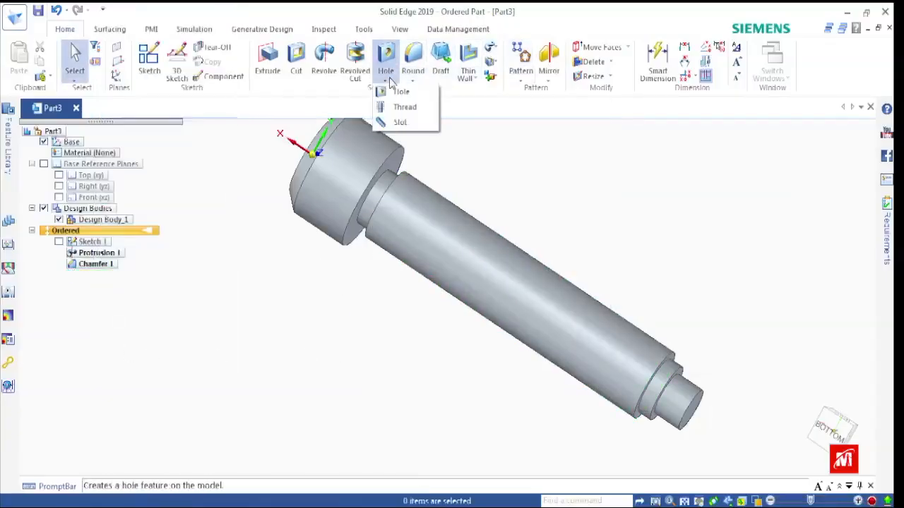
{"action": "left_click", "coordinate": [404, 111]}
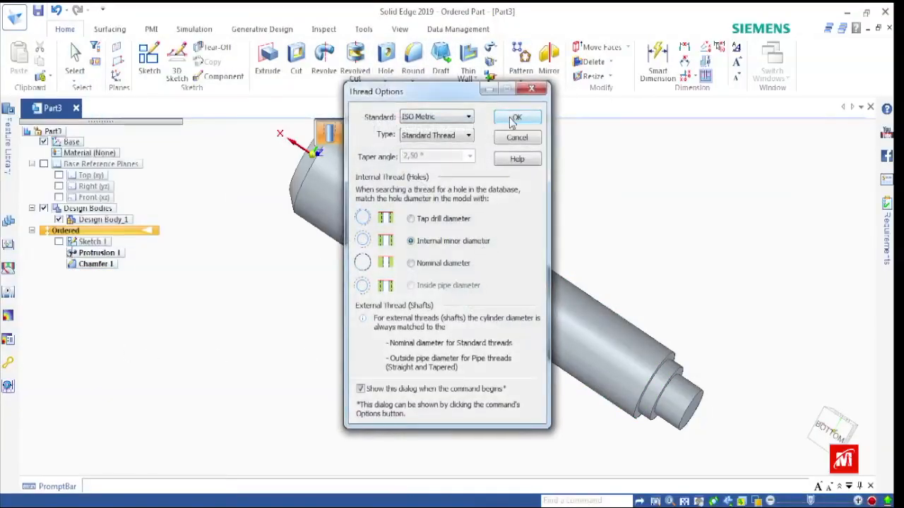
{"action": "left_click", "coordinate": [516, 115]}
{"action": "left_click", "coordinate": [485, 265]}
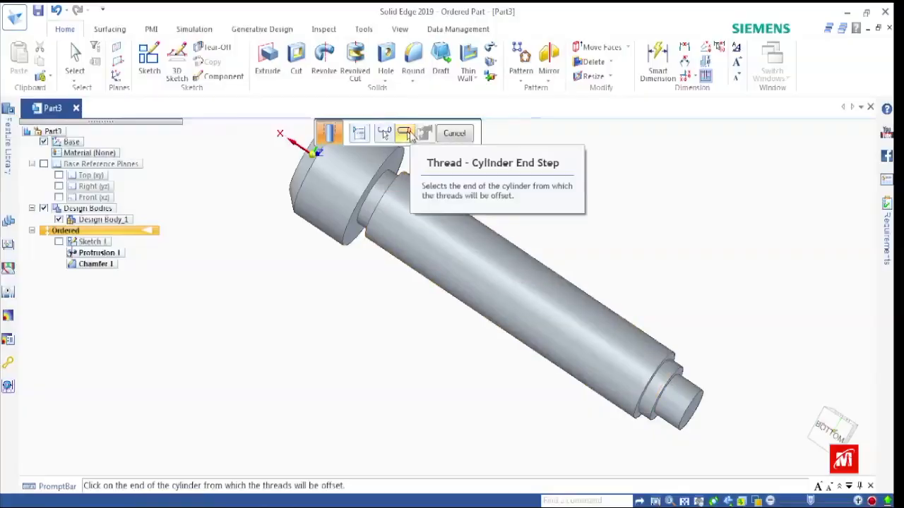
{"action": "left_click", "coordinate": [672, 358]}
{"action": "left_click", "coordinate": [654, 133]}
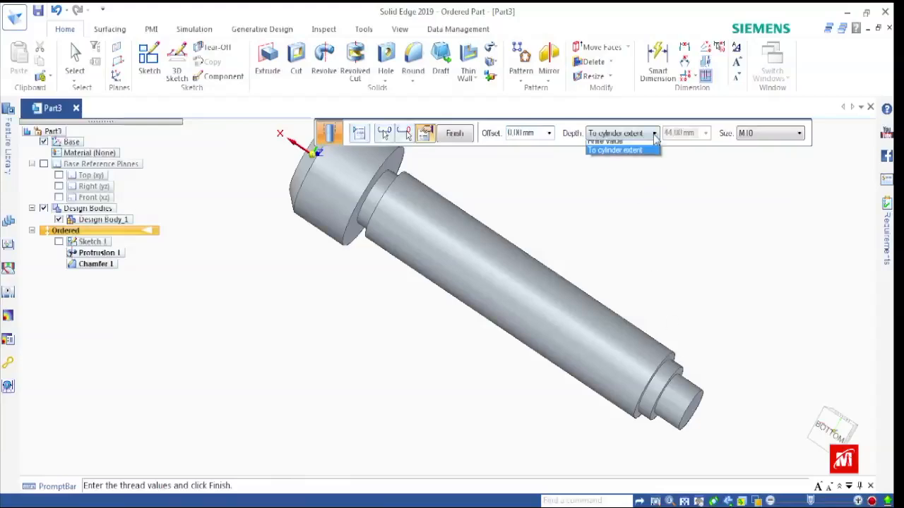
{"action": "left_click", "coordinate": [624, 156]}
{"action": "left_click", "coordinate": [460, 135]}
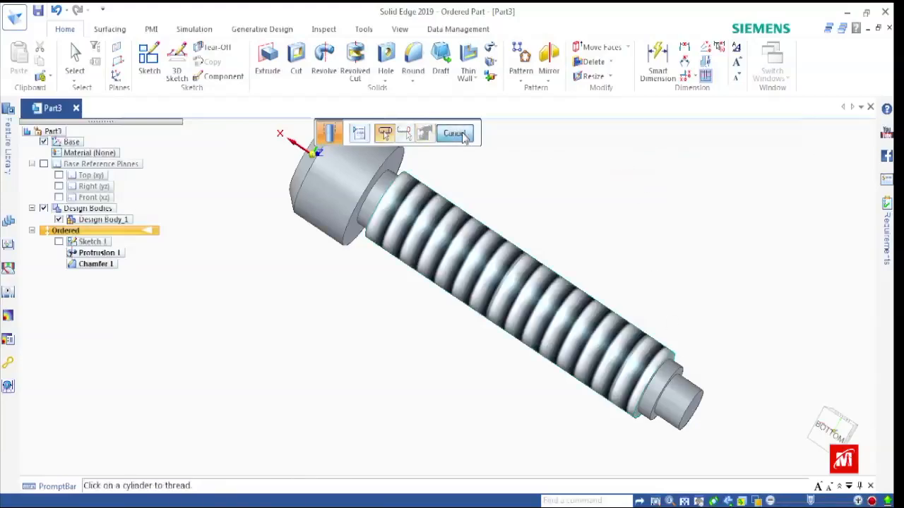
Save the part to the desktop (Área de Trabalho) as "minha segunda peça"
{"action": "scroll", "coordinate": [621, 269], "scroll_direction": "down", "scroll_amount": 4}
{"action": "middle_click_drag", "start_coordinate": [626, 234], "coordinate": [712, 218]}
{"action": "middle_click_drag", "start_coordinate": [426, 307], "coordinate": [575, 269]}
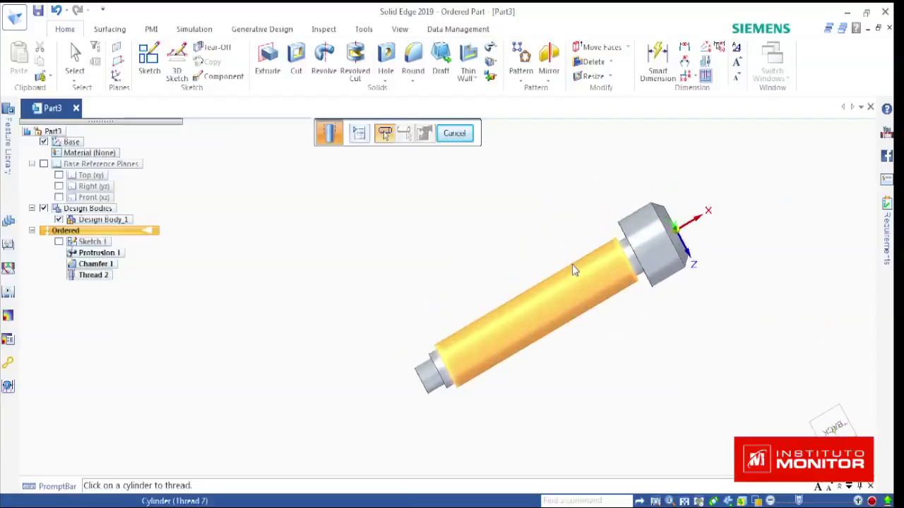
{"action": "left_click", "coordinate": [38, 10]}
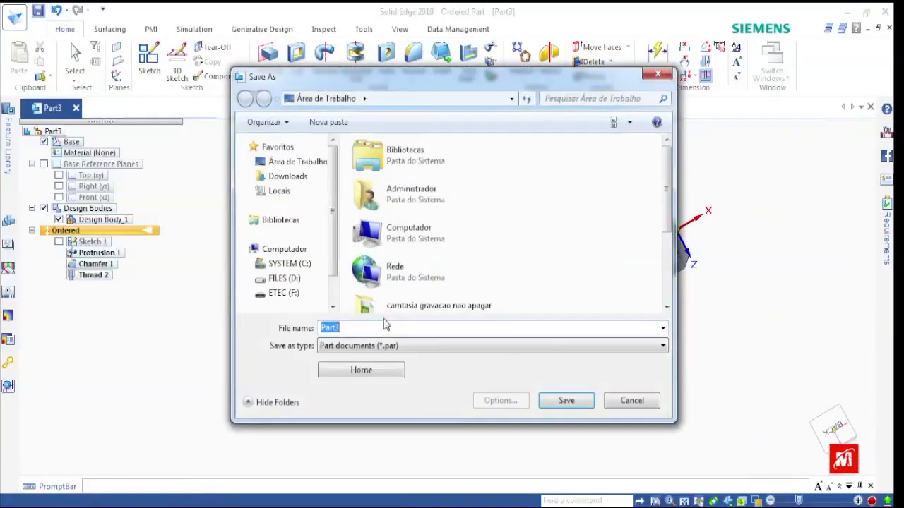
{"action": "type", "text": "mi"}
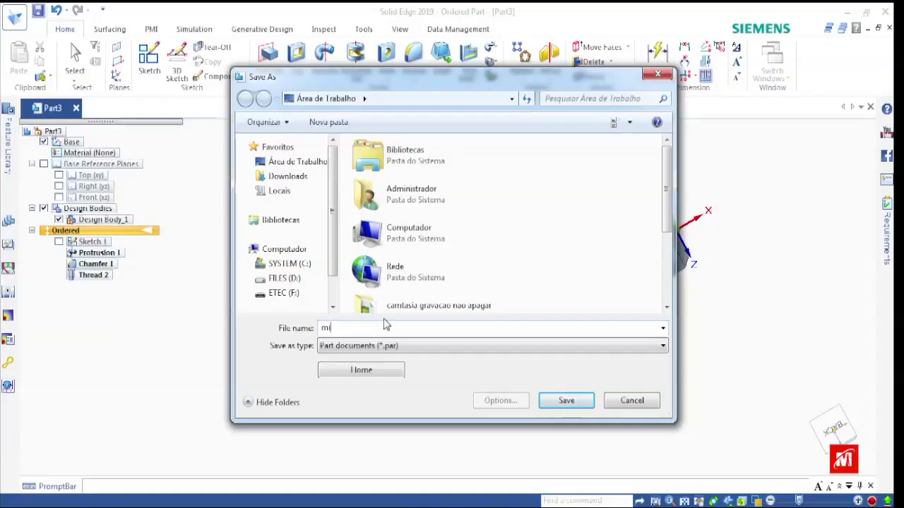
{"action": "type", "text": "nha segunda peça"}
{"action": "left_click", "coordinate": [300, 162]}
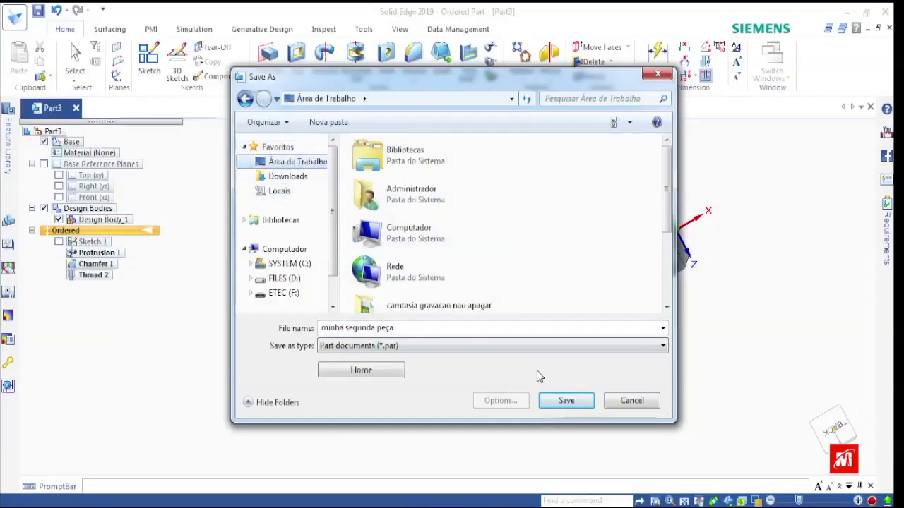
{"action": "left_click", "coordinate": [567, 401]}
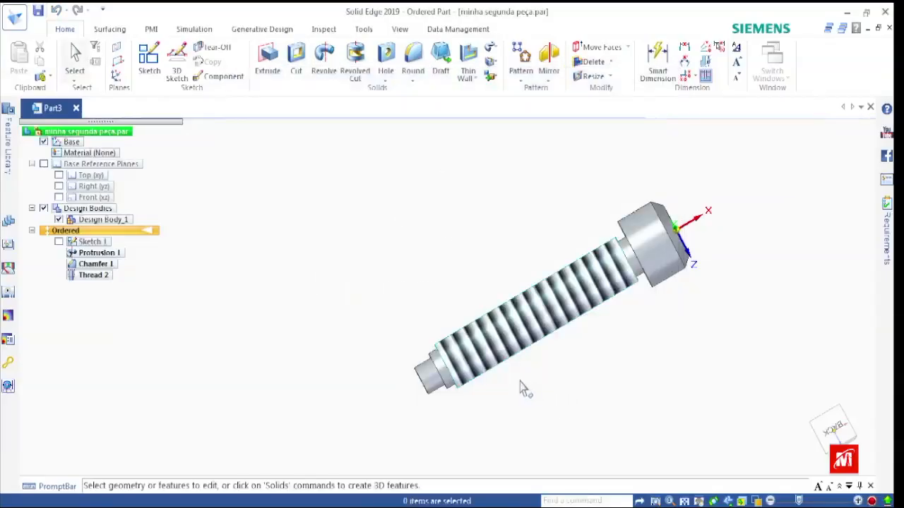